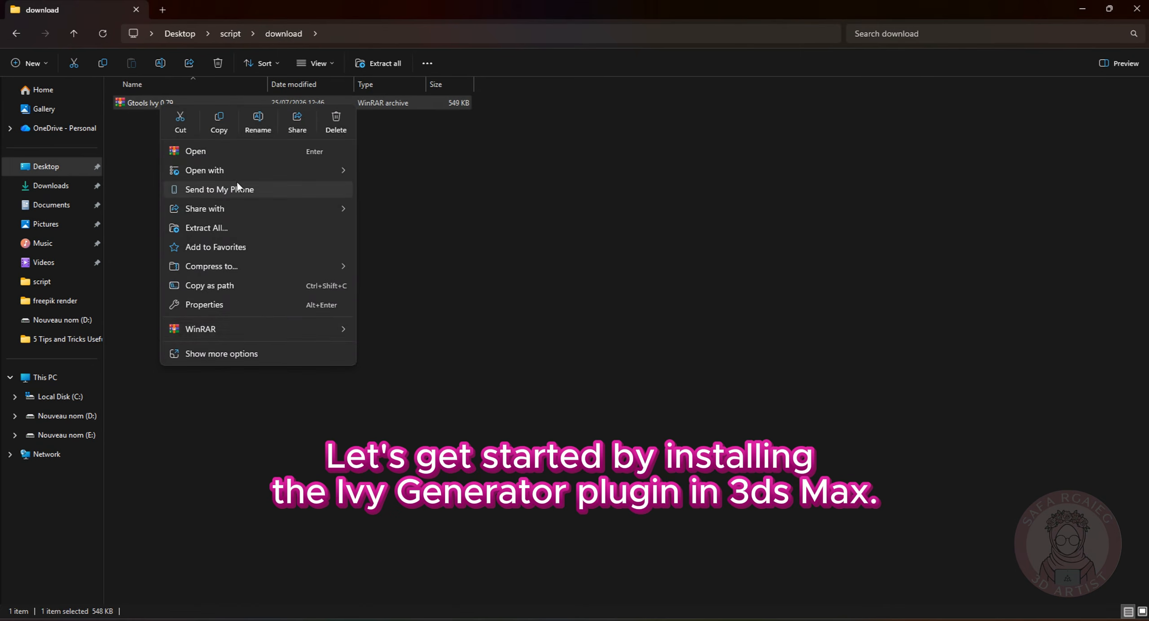
# Extract the Gtools Ivy 0.79 archive into its own Gtools Ivy 0.79 folder inside the download folder
pyautogui.moveTo(269, 330)
pyautogui.click(435, 348)
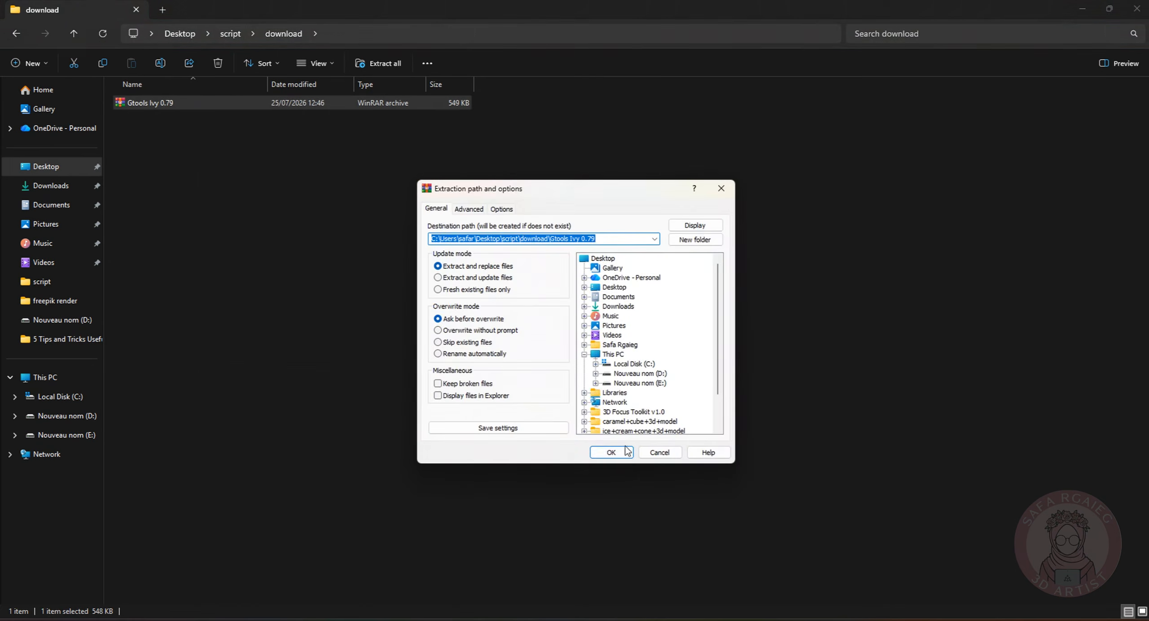
pyautogui.click(611, 451)
# Open the install text file in the inner Gtools Ivy 0.79 folder and highlight the Plugins path for useUserProfiles=0
pyautogui.doubleClick(166, 106)
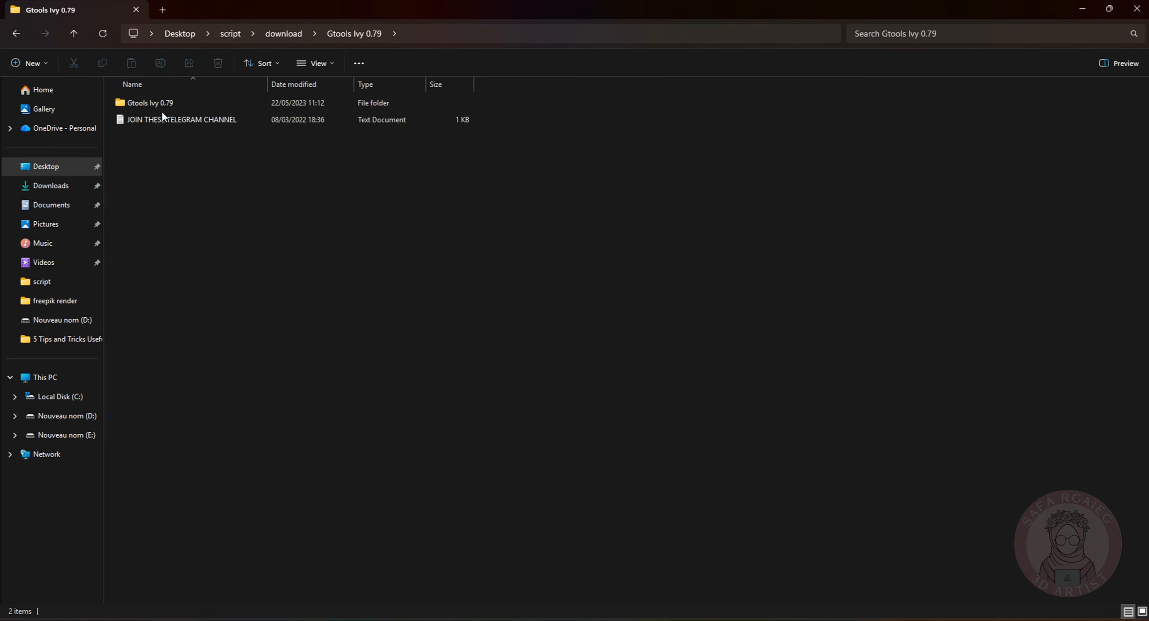
pyautogui.doubleClick(158, 102)
pyautogui.doubleClick(137, 271)
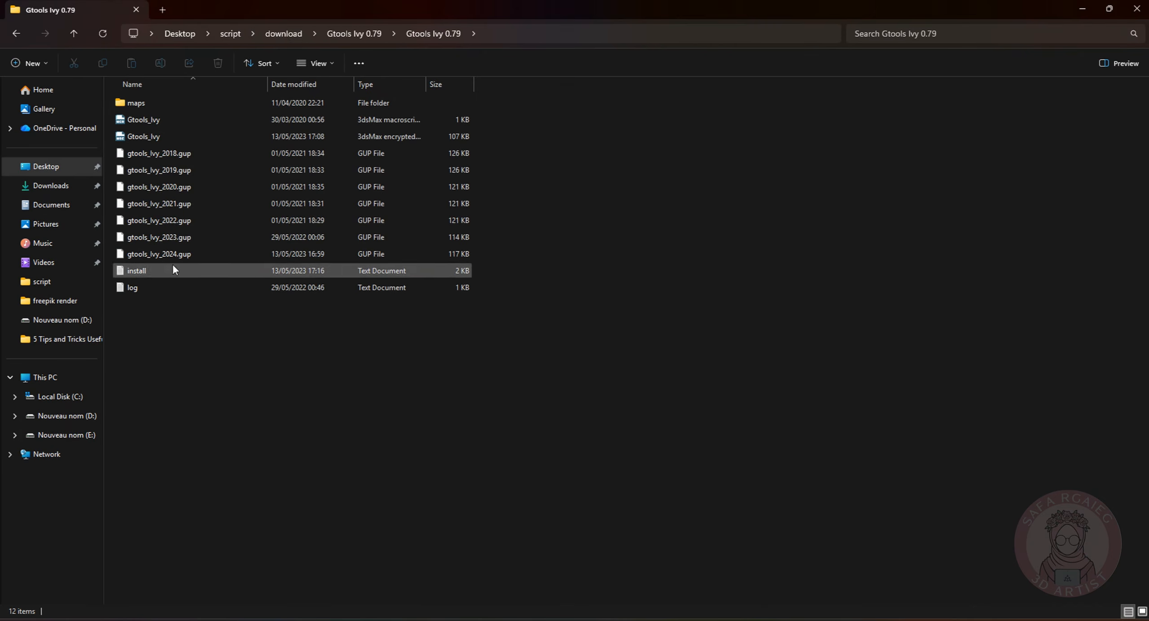
pyautogui.moveTo(93, 269); pyautogui.dragTo(552, 269)
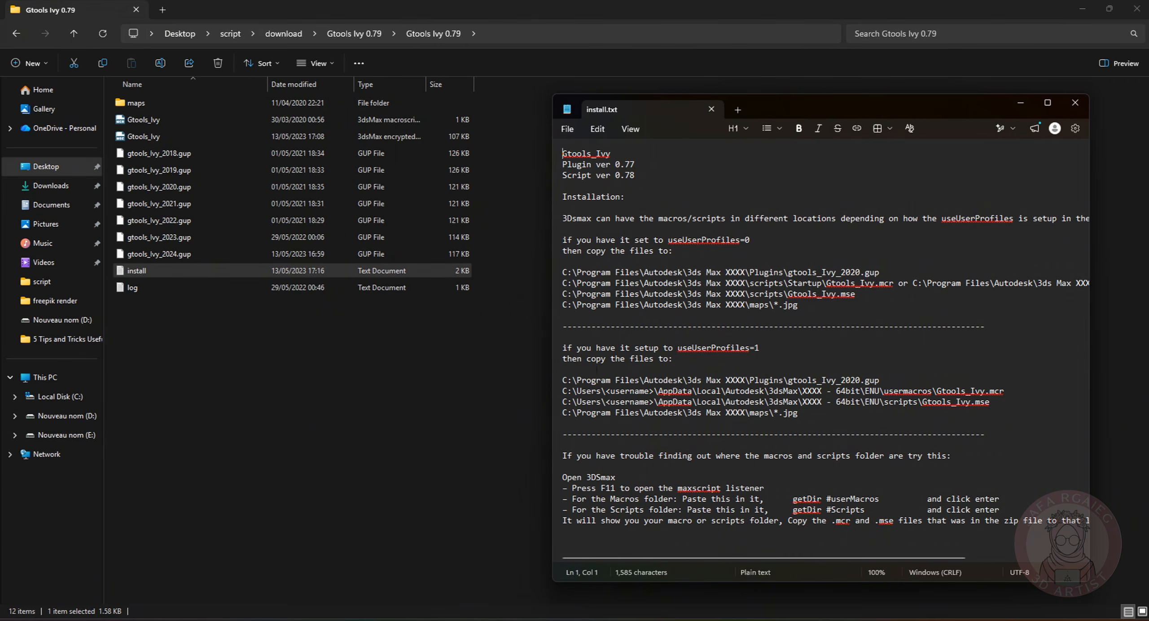
pyautogui.moveTo(887, 272); pyautogui.dragTo(590, 272)
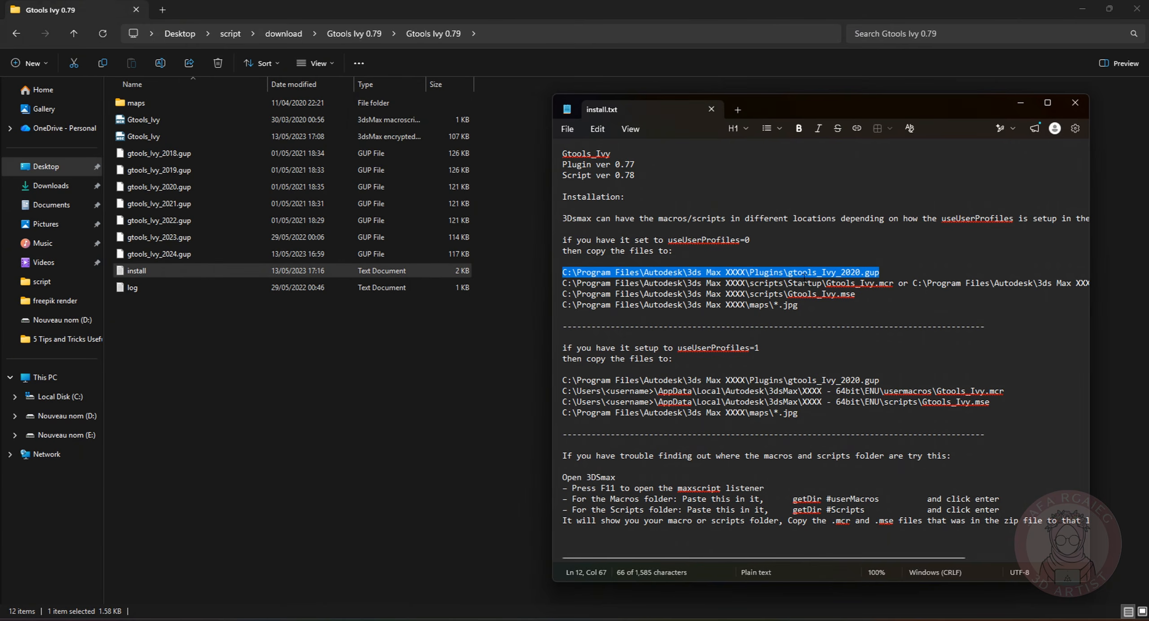
# Find the installation location of 3ds Max 2024 and open its Plugins folder under Program Files\Autodesk
pyautogui.press('super')
pyautogui.write('3')
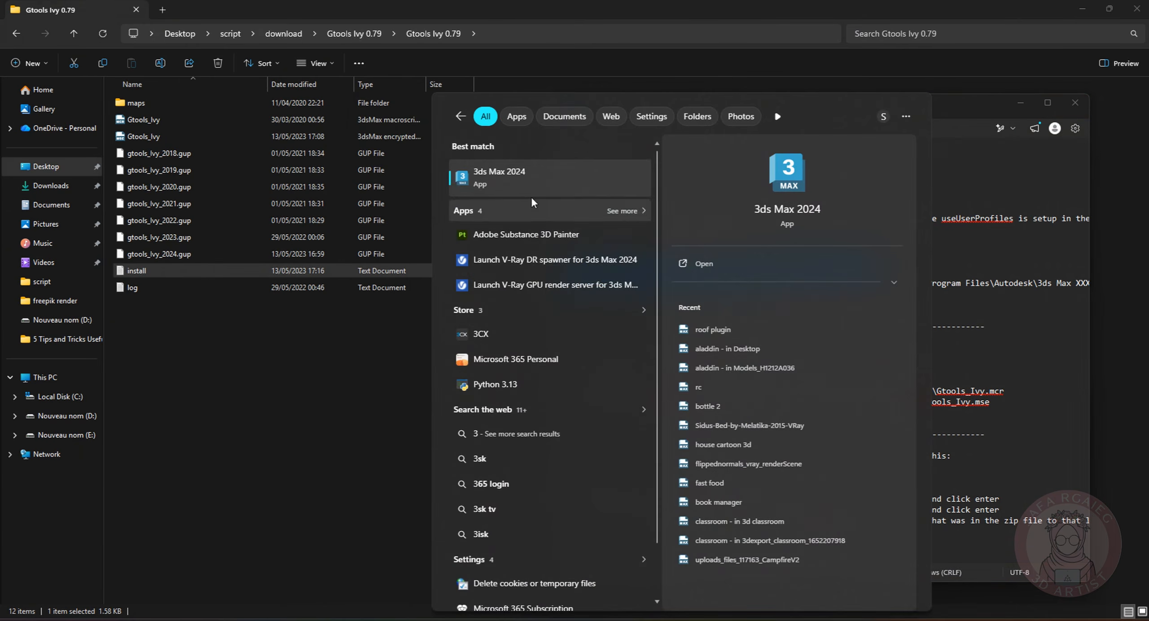
pyautogui.rightClick(534, 190)
pyautogui.click(591, 223)
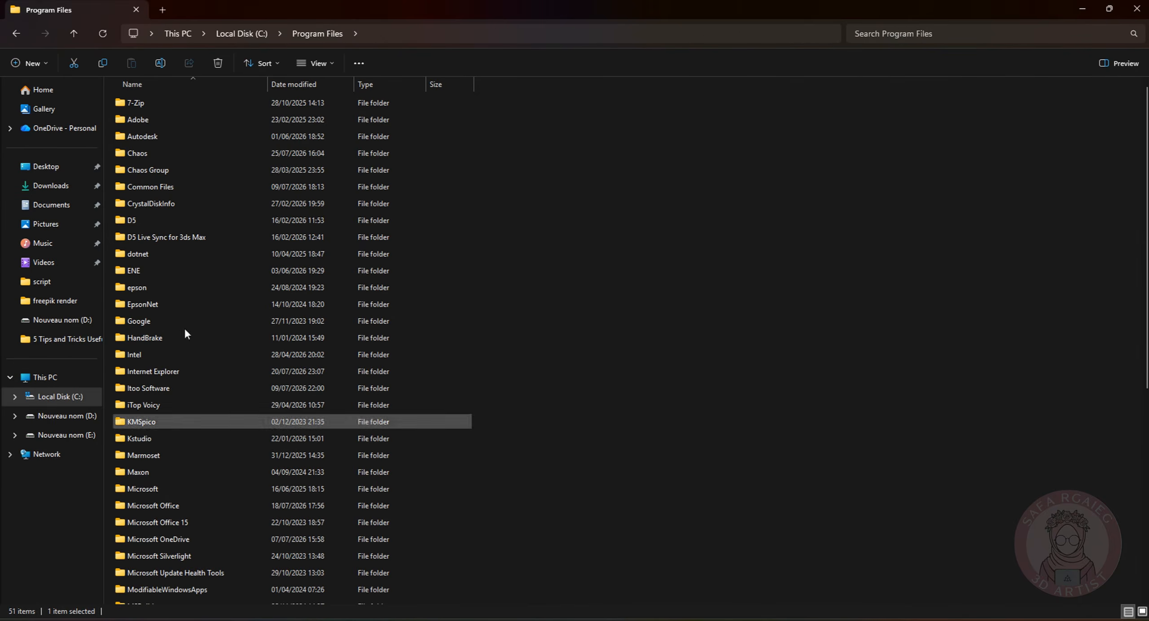
pyautogui.doubleClick(186, 137)
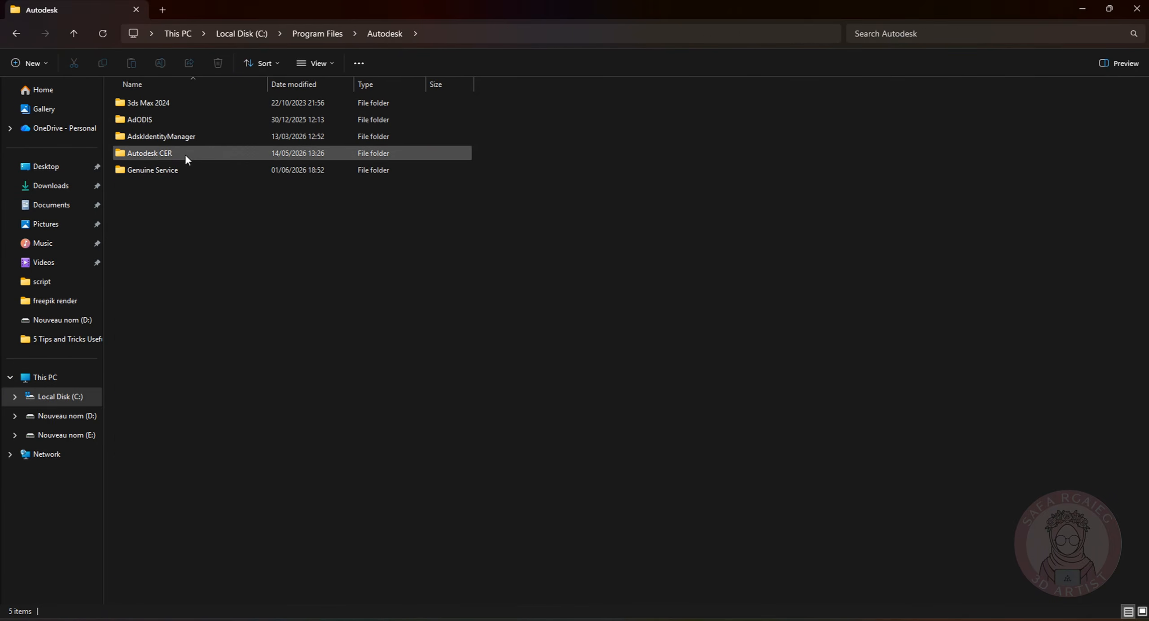
pyautogui.doubleClick(165, 107)
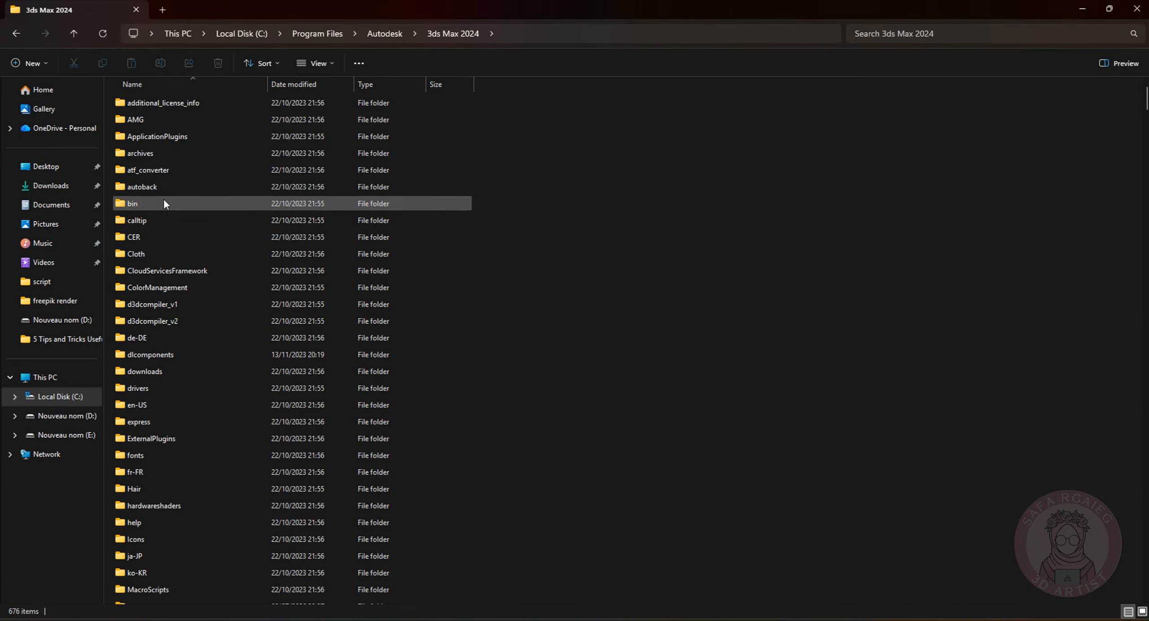
pyautogui.press('p')
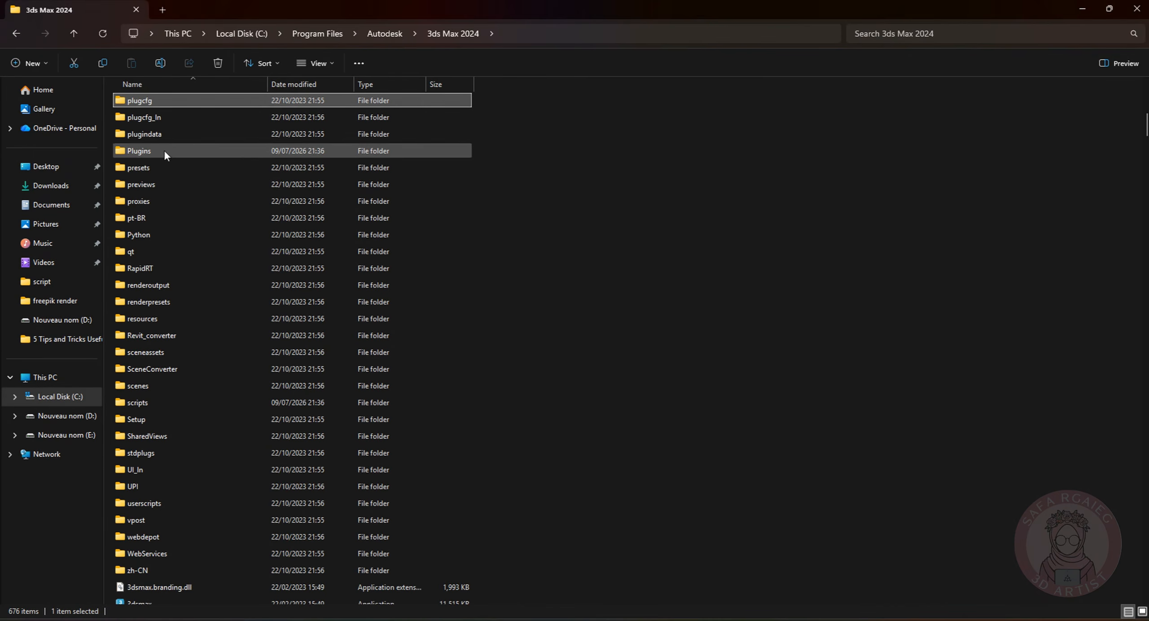
pyautogui.doubleClick(140, 150)
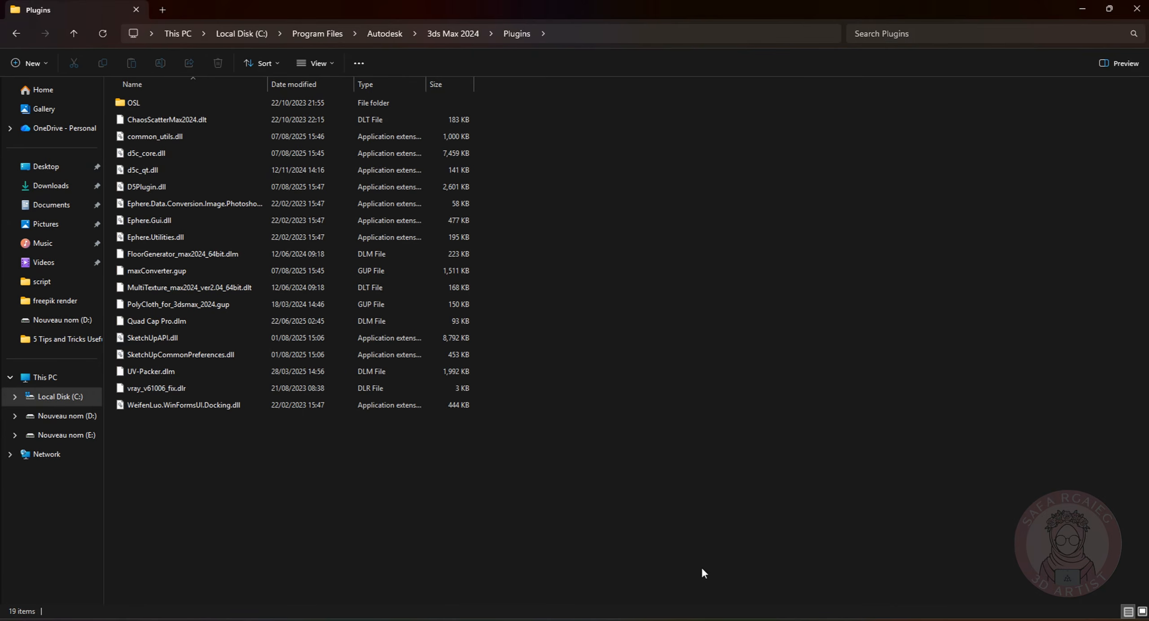
# Copy gtools_Ivy_2024.gup from the extracted folder into the 3ds Max 2024 Plugins folder, granting administrator permission
pyautogui.hotkey('alt', 'Tab')
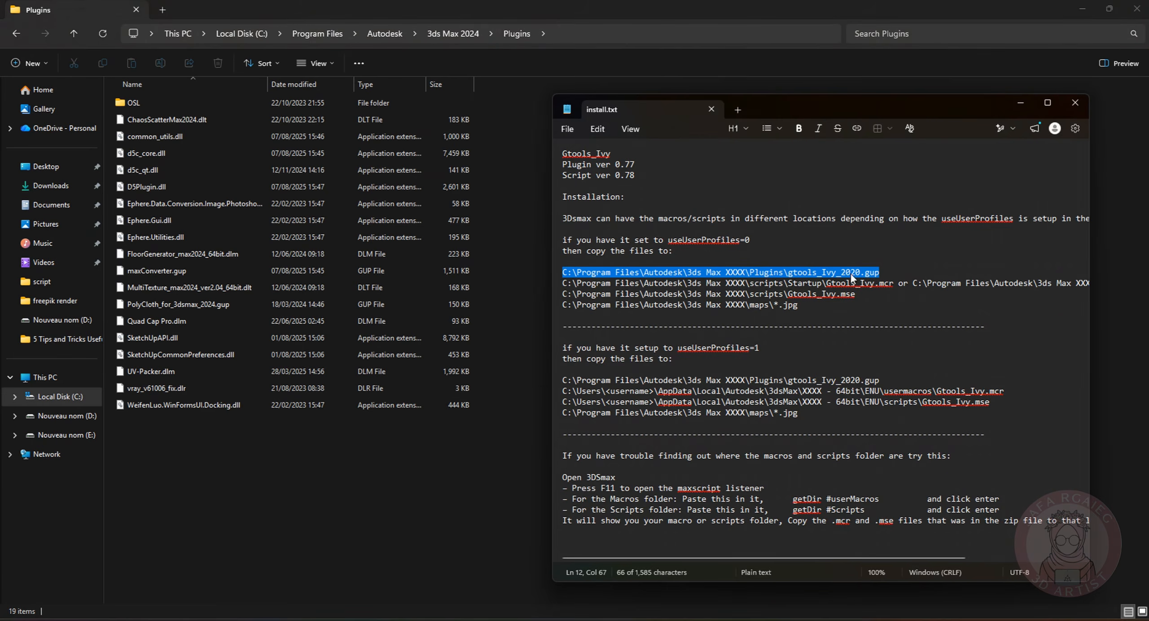
pyautogui.moveTo(631, 617)
pyautogui.click(569, 563)
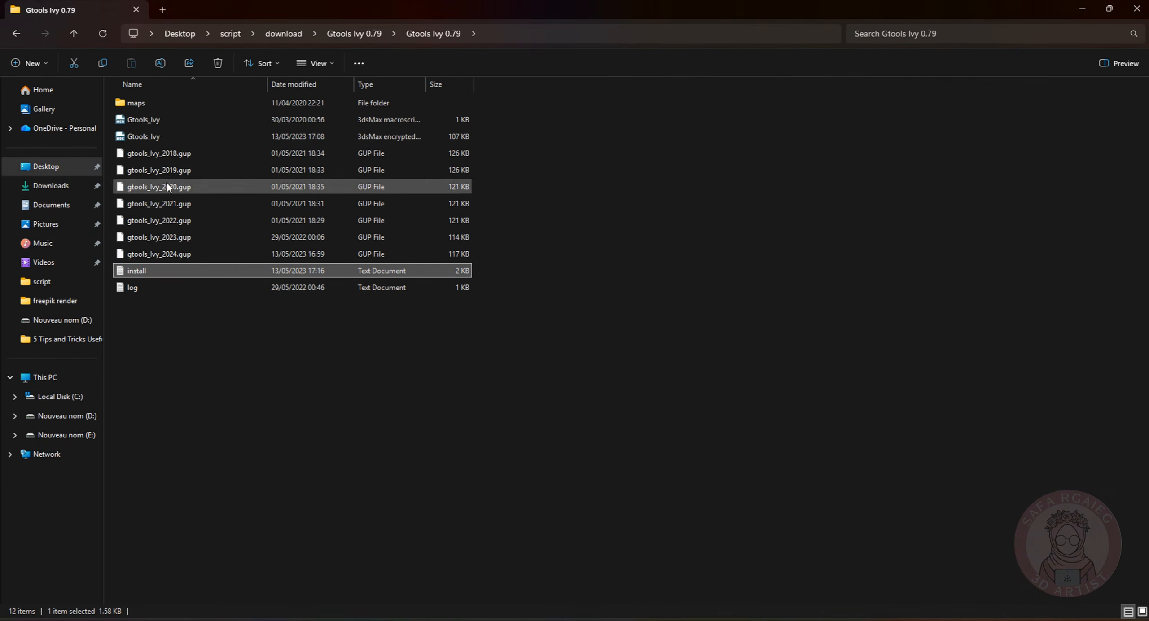
pyautogui.rightClick(168, 252)
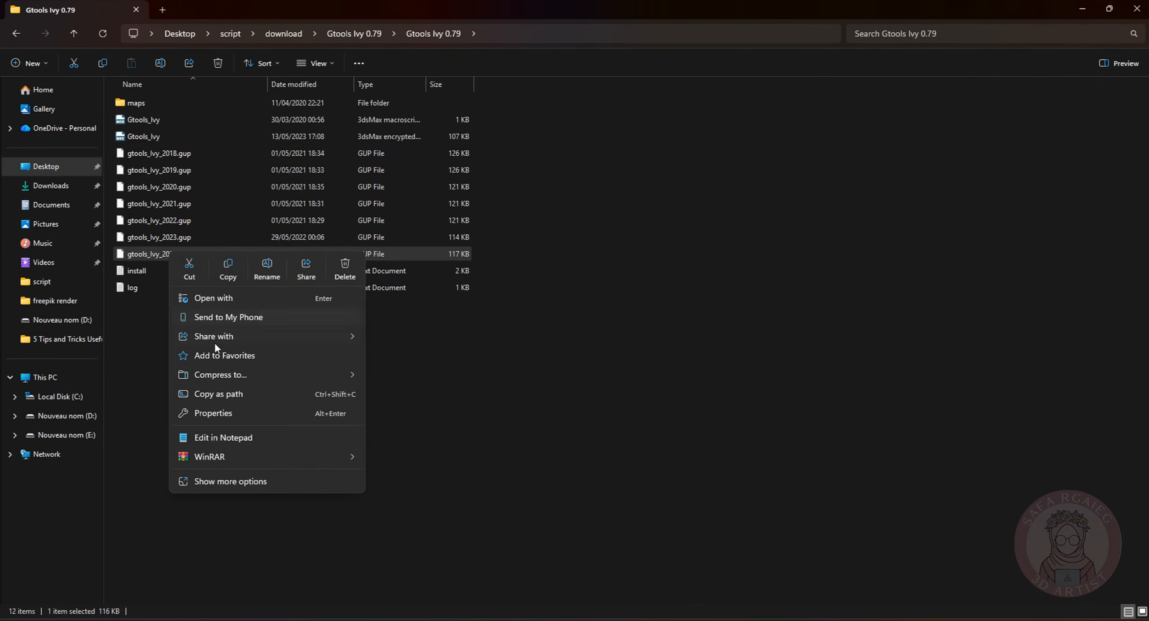
pyautogui.click(228, 269)
pyautogui.moveTo(631, 617)
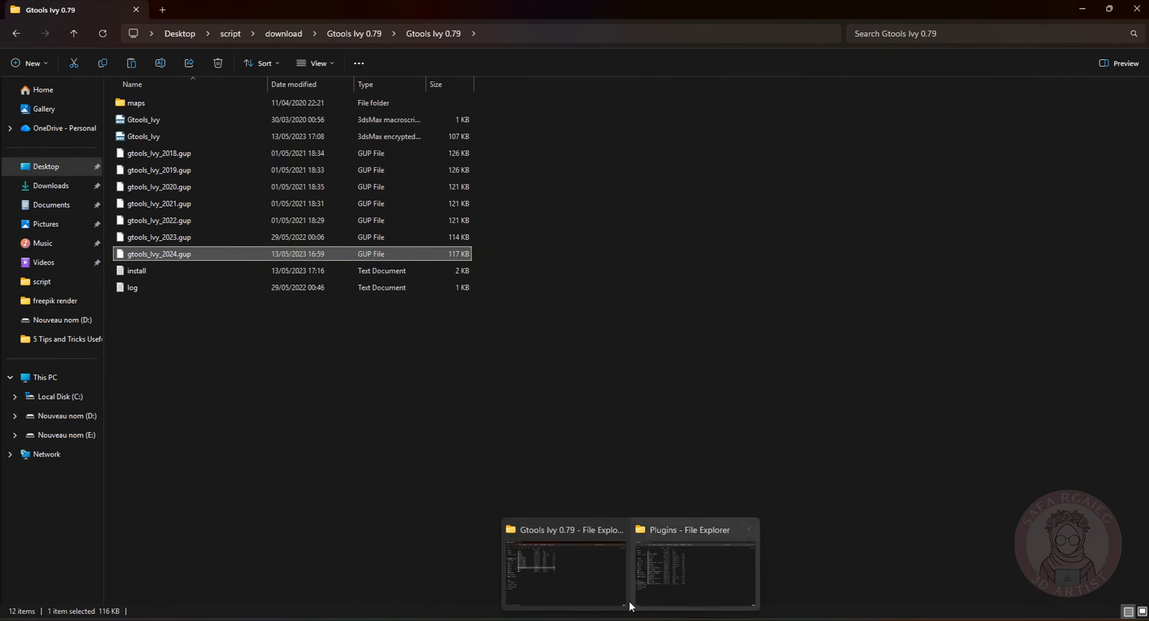
pyautogui.click(666, 576)
pyautogui.hotkey('ctrl', 'v')
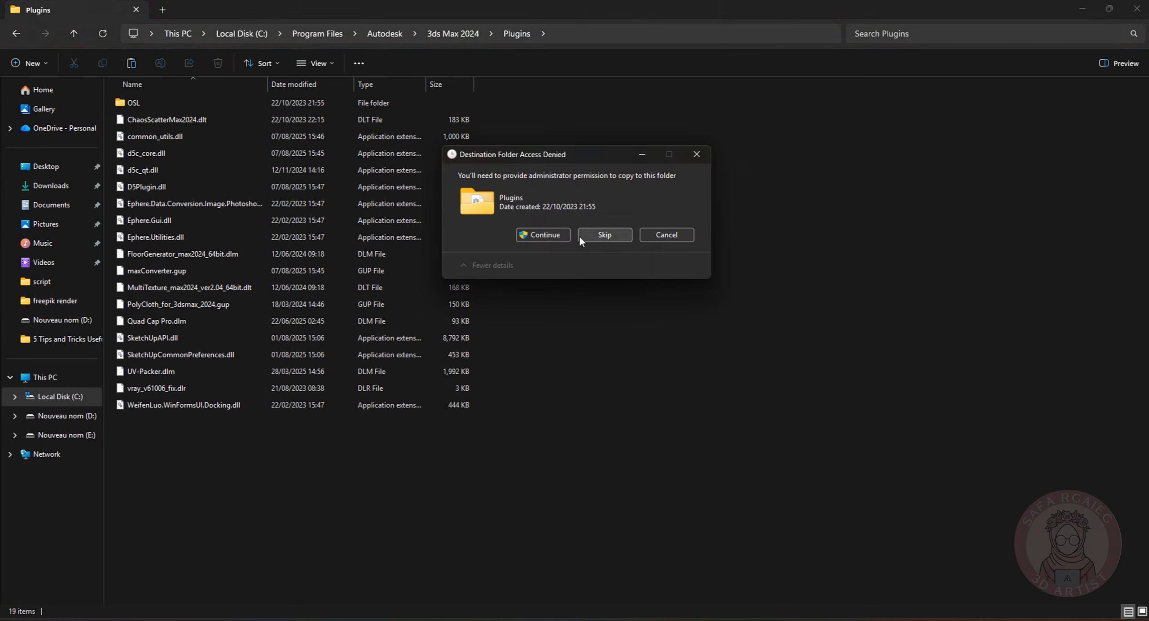
pyautogui.click(546, 235)
# Check the install notes for the Startup path and copy the Gtools_Ivy macroscript file from the extracted folder
pyautogui.click(736, 570)
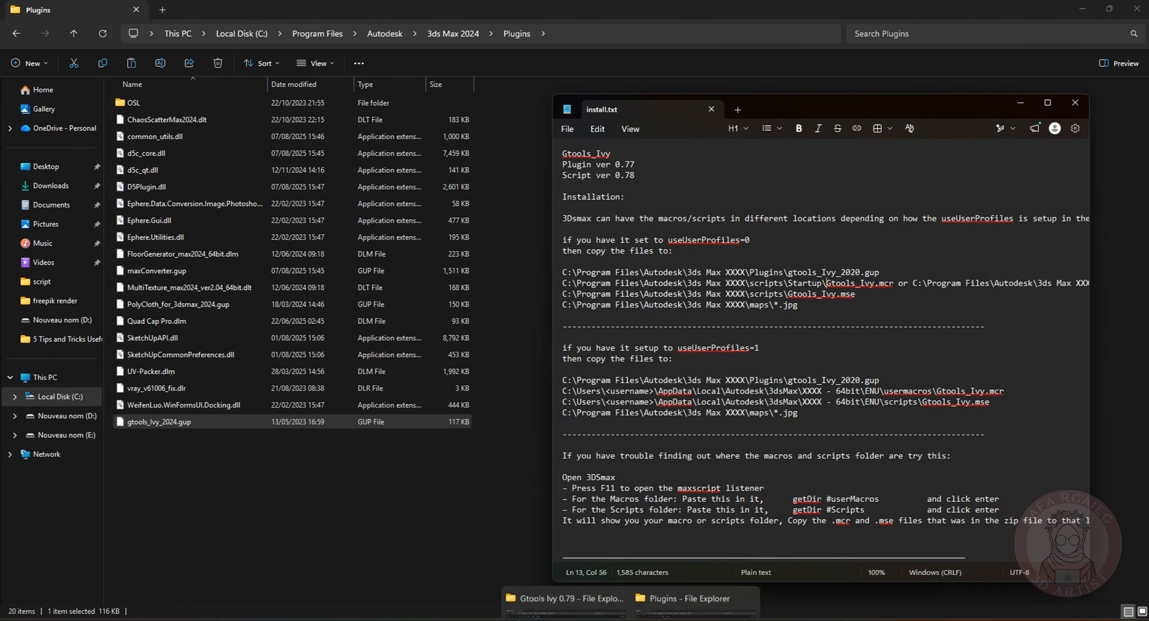
pyautogui.moveTo(669, 584)
pyautogui.click(576, 567)
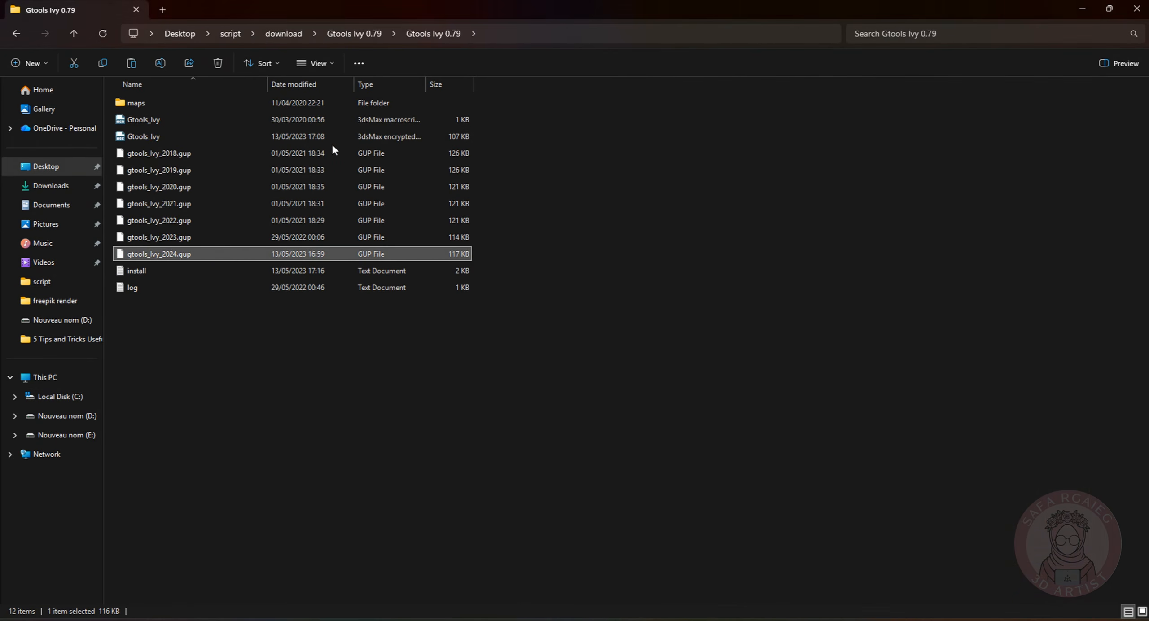
pyautogui.click(314, 120)
pyautogui.rightClick(197, 122)
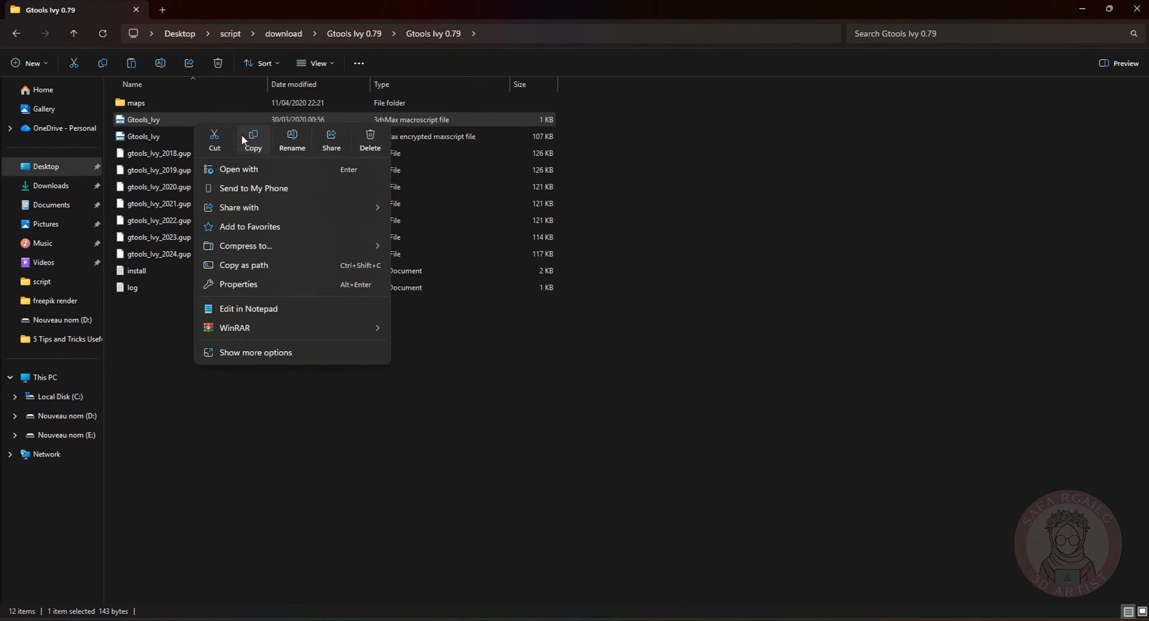
pyautogui.click(242, 135)
# Paste the macroscript file into the scripts\Startup folder of 3ds Max 2024, granting administrator permission
pyautogui.click(660, 586)
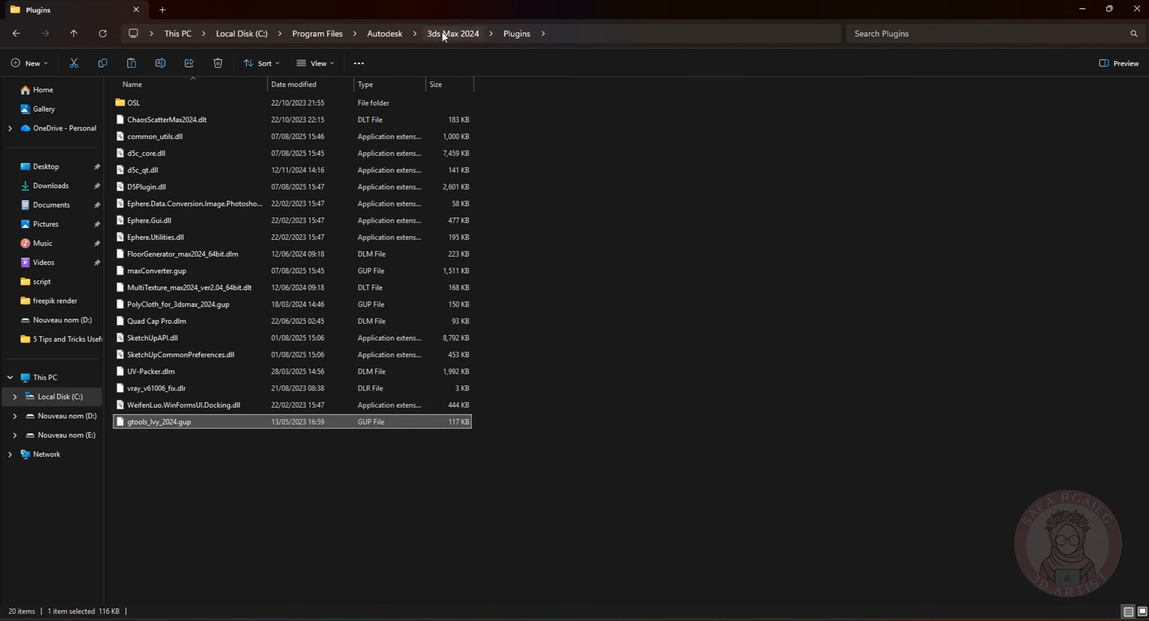
pyautogui.click(442, 34)
pyautogui.scroll(3, 168, 177)
pyautogui.click(158, 275)
pyautogui.press('s')
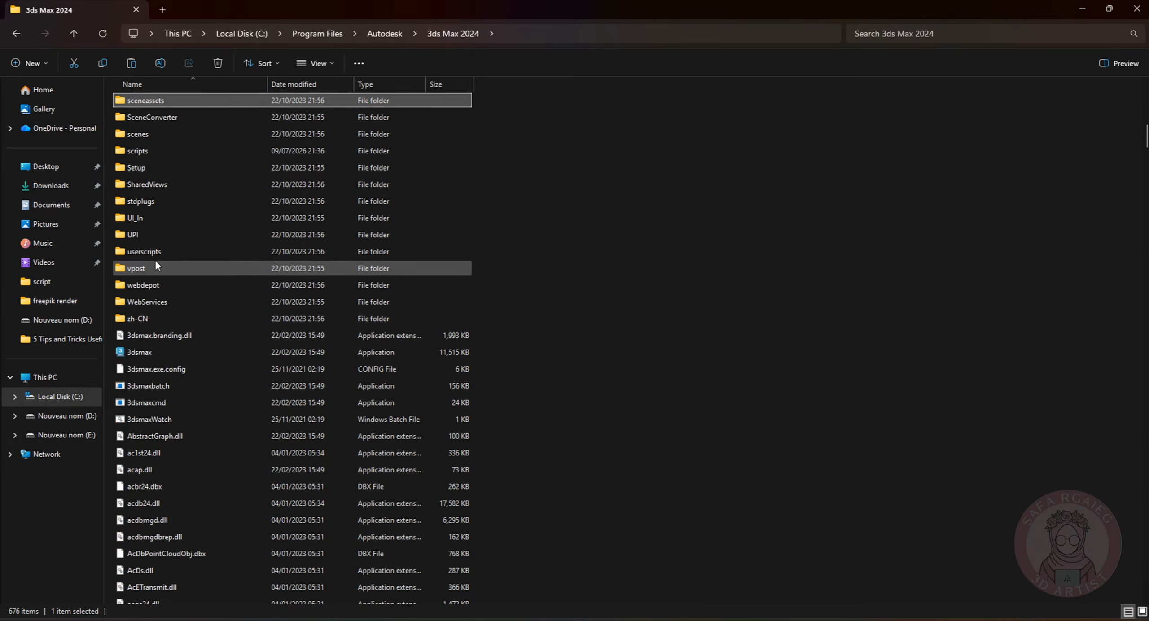
pyautogui.doubleClick(153, 152)
pyautogui.click(139, 288)
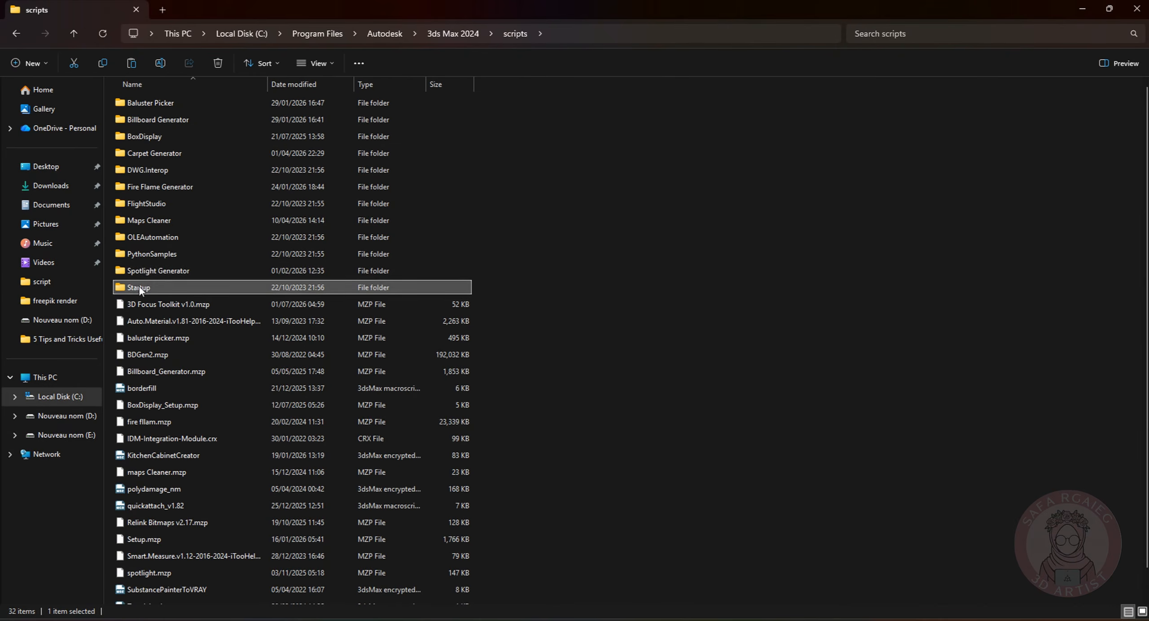
pyautogui.doubleClick(139, 288)
pyautogui.rightClick(177, 354)
pyautogui.click(194, 379)
pyautogui.click(543, 233)
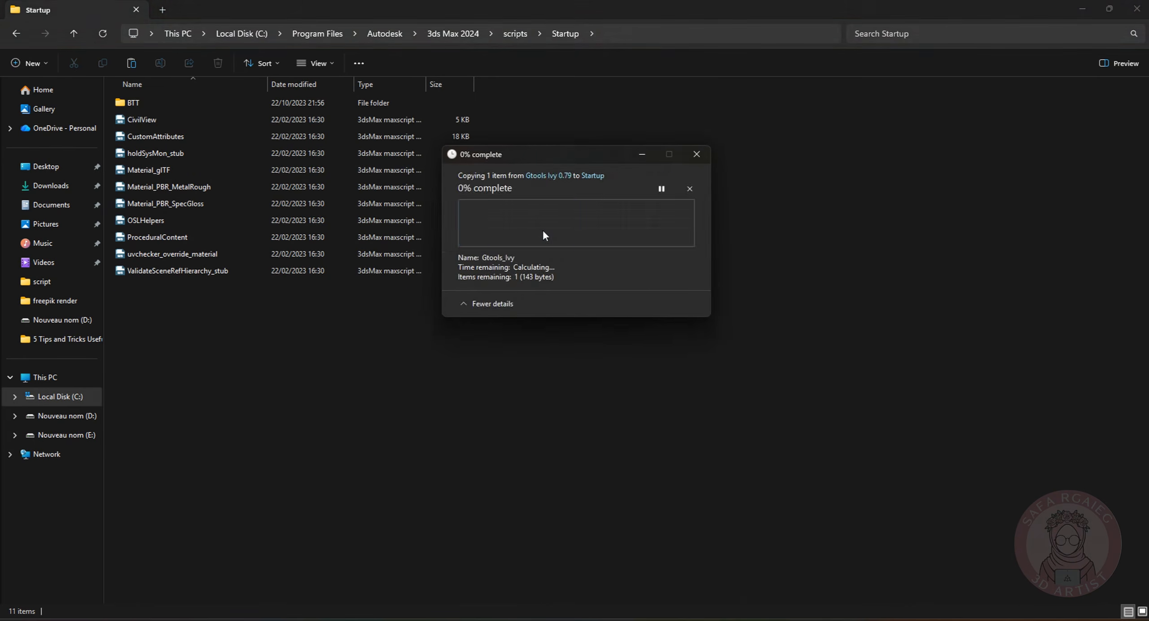
# Return to the 3ds Max scripts folder and copy the encrypted Gtools_Ivy maxscript file from the extracted folder
pyautogui.hotkey('alt', 'Tab')
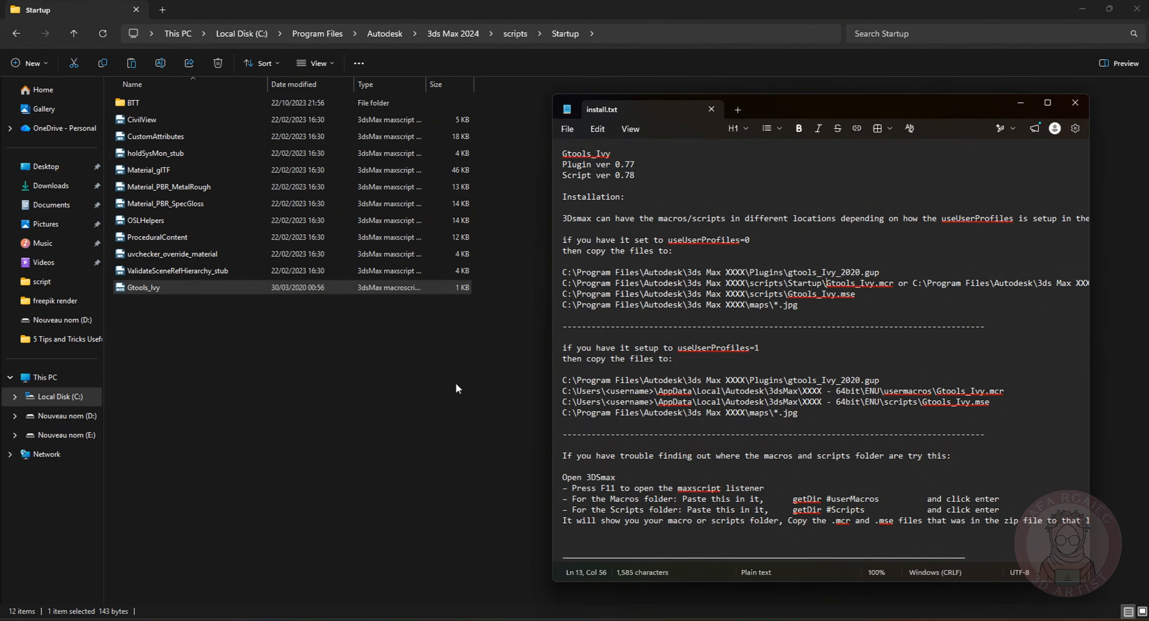
pyautogui.click(515, 34)
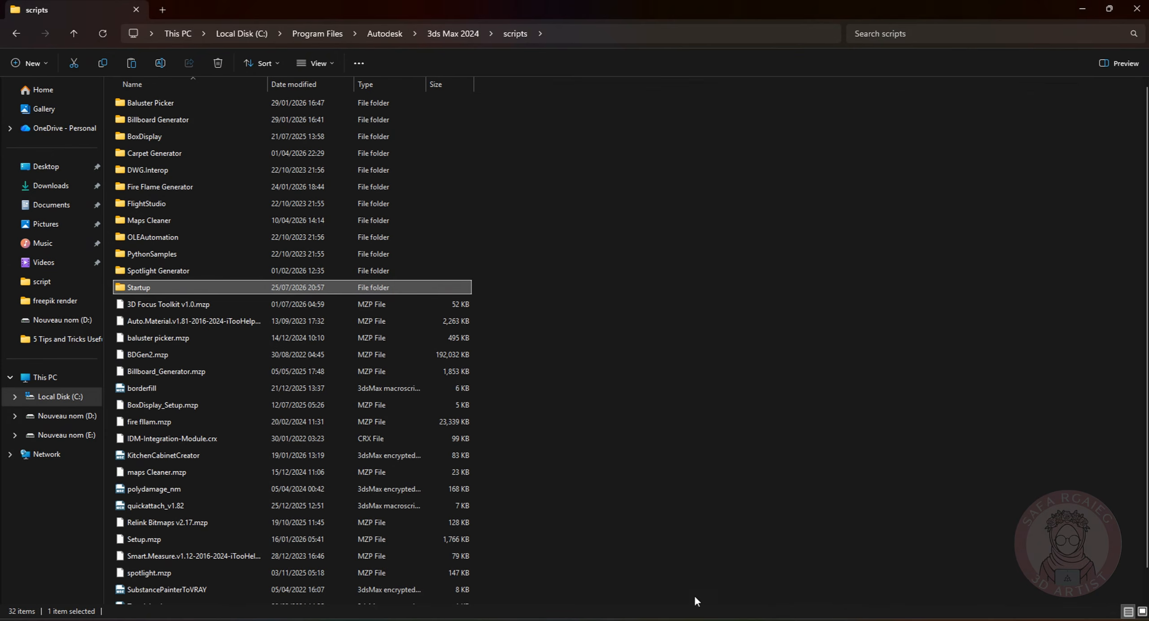
pyautogui.moveTo(693, 597)
pyautogui.click(577, 582)
pyautogui.click(144, 136)
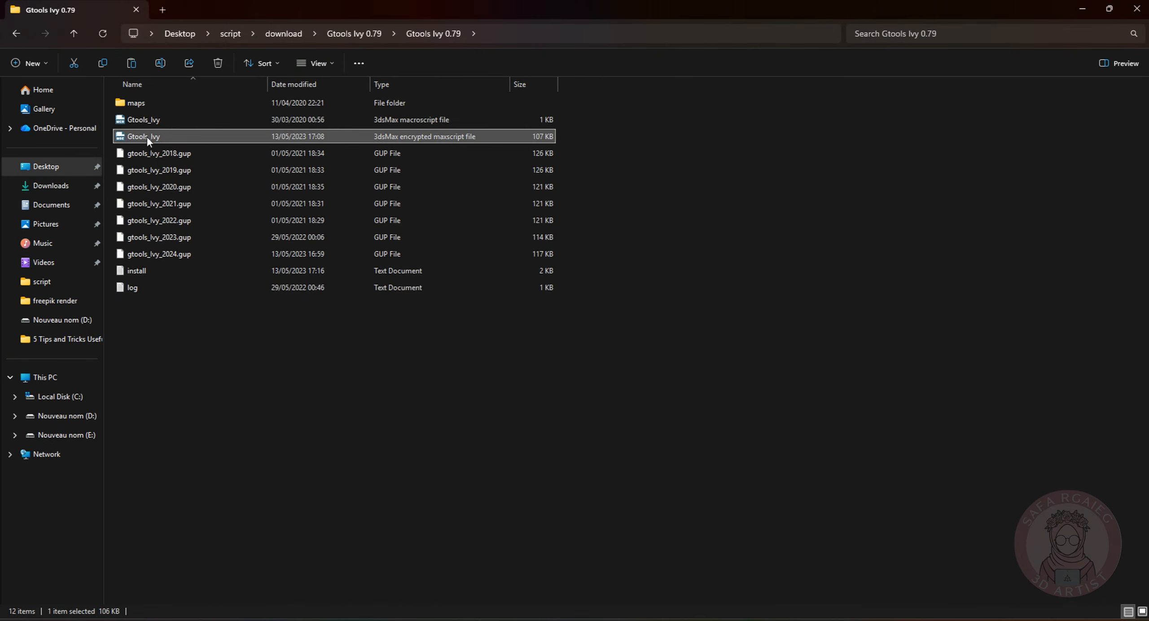
pyautogui.rightClick(148, 139)
pyautogui.click(206, 155)
# Paste the encrypted maxscript file into the 3ds Max 2024 scripts folder, granting administrator permission
pyautogui.click(682, 582)
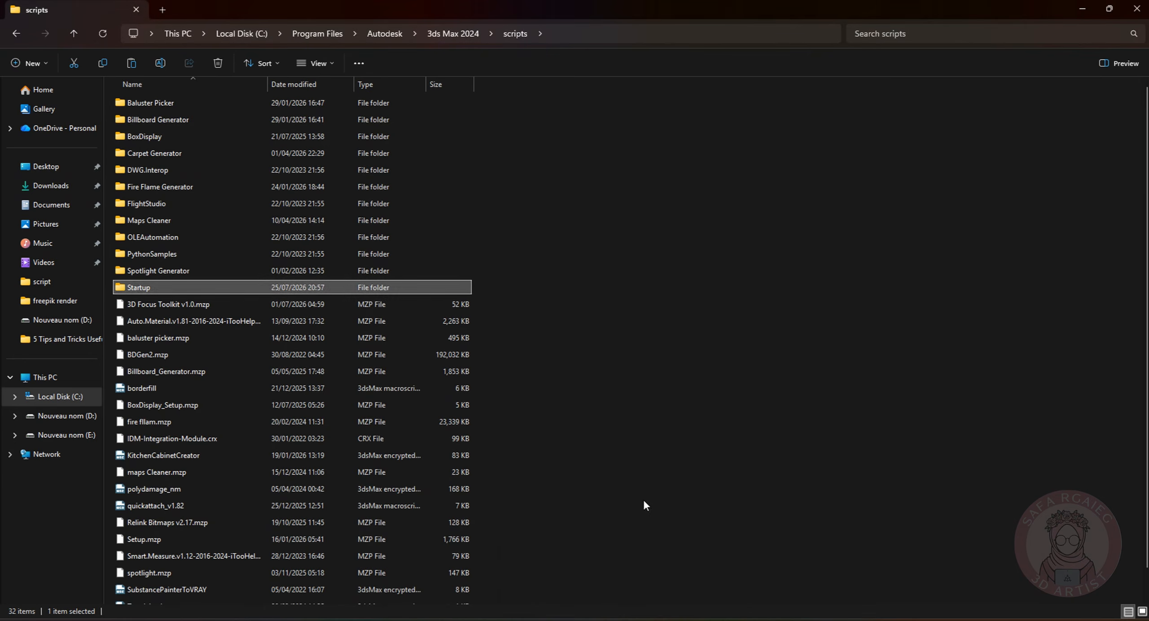
pyautogui.rightClick(644, 497)
pyautogui.click(665, 518)
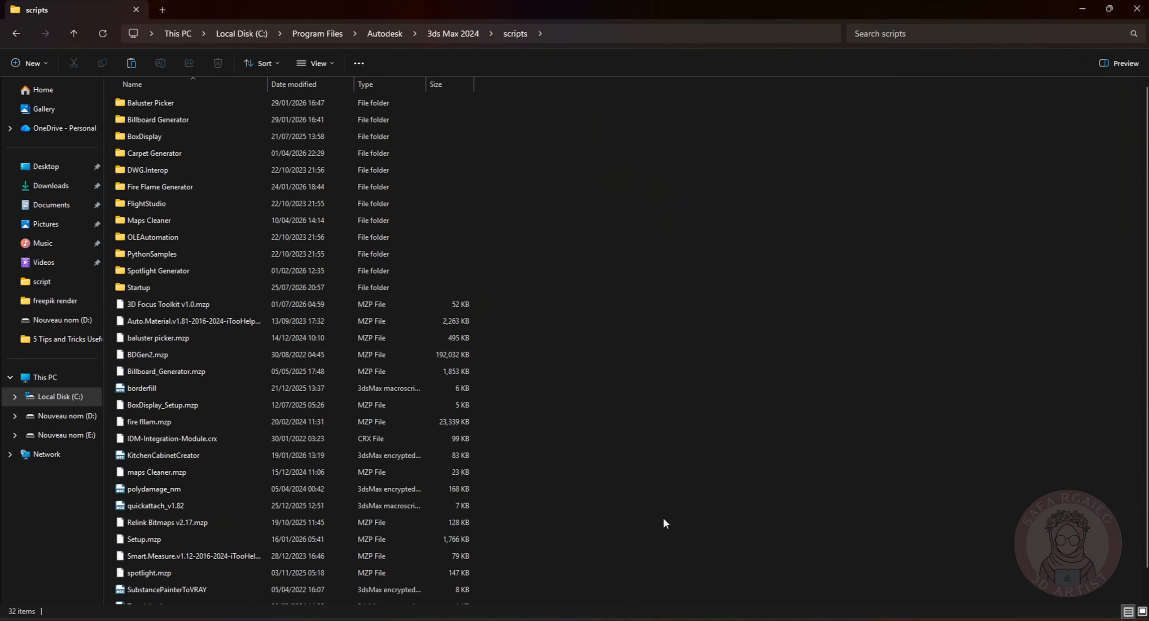
pyautogui.click(516, 236)
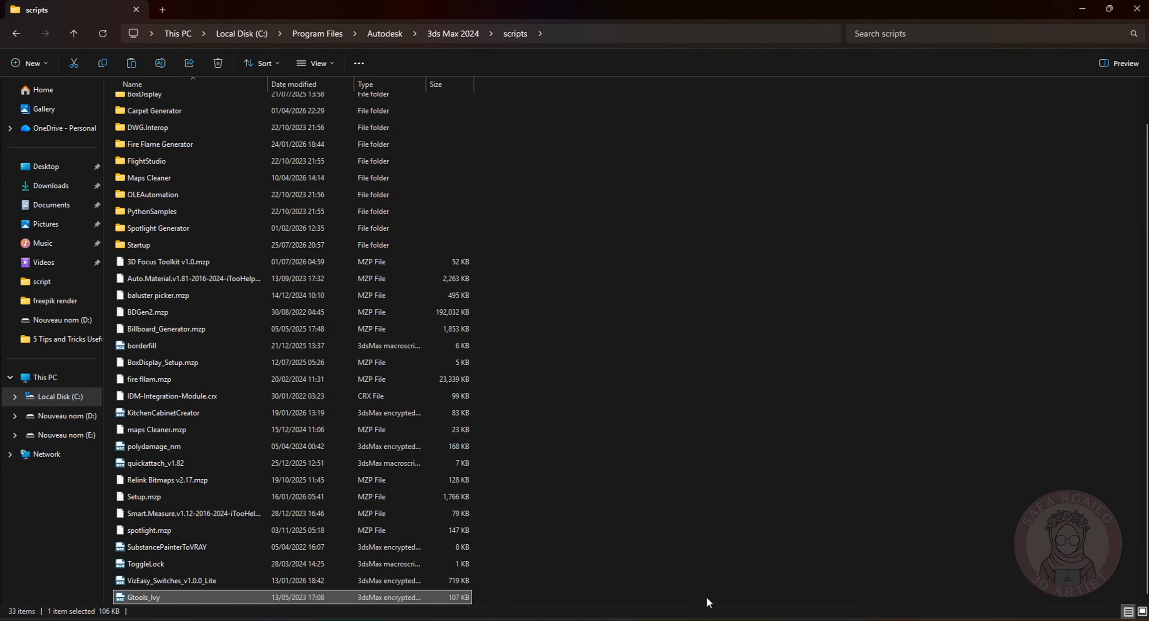
# View the ivy textures in the extracted maps folder and copy that whole maps folder
pyautogui.moveTo(612, 616)
pyautogui.click(651, 576)
pyautogui.click(544, 589)
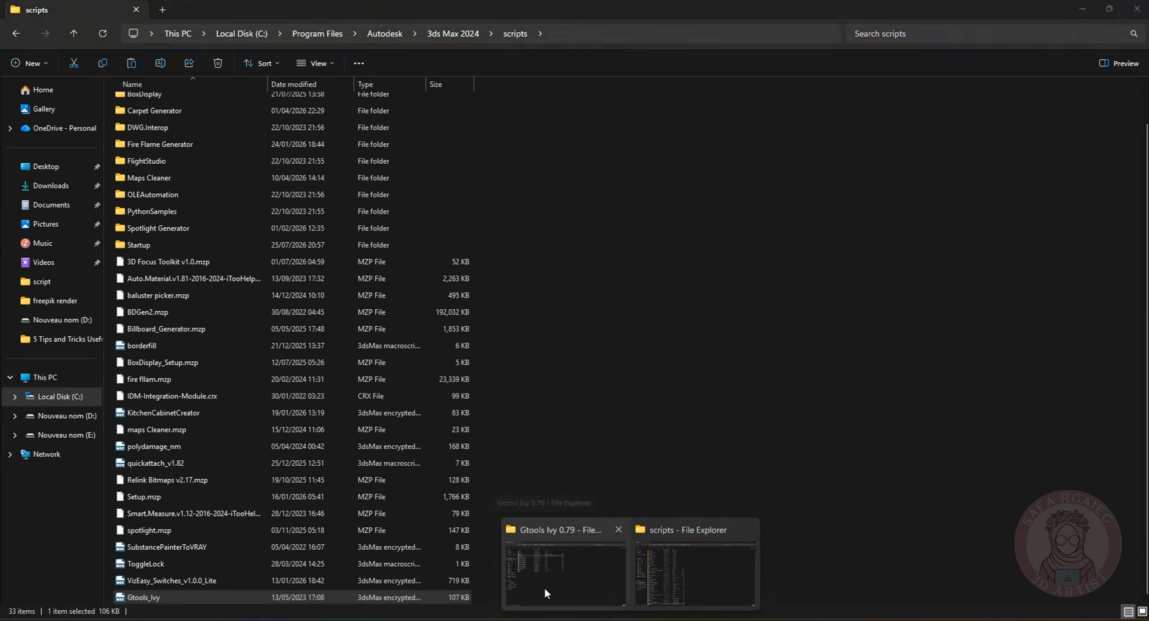
pyautogui.doubleClick(141, 102)
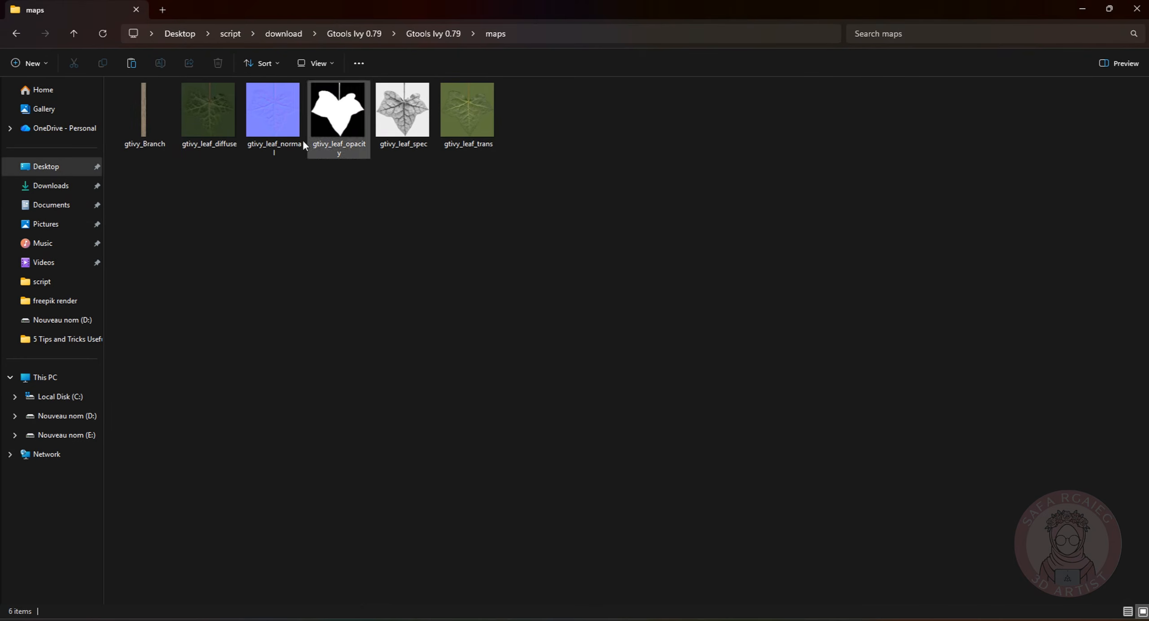
pyautogui.click(73, 33)
pyautogui.rightClick(142, 106)
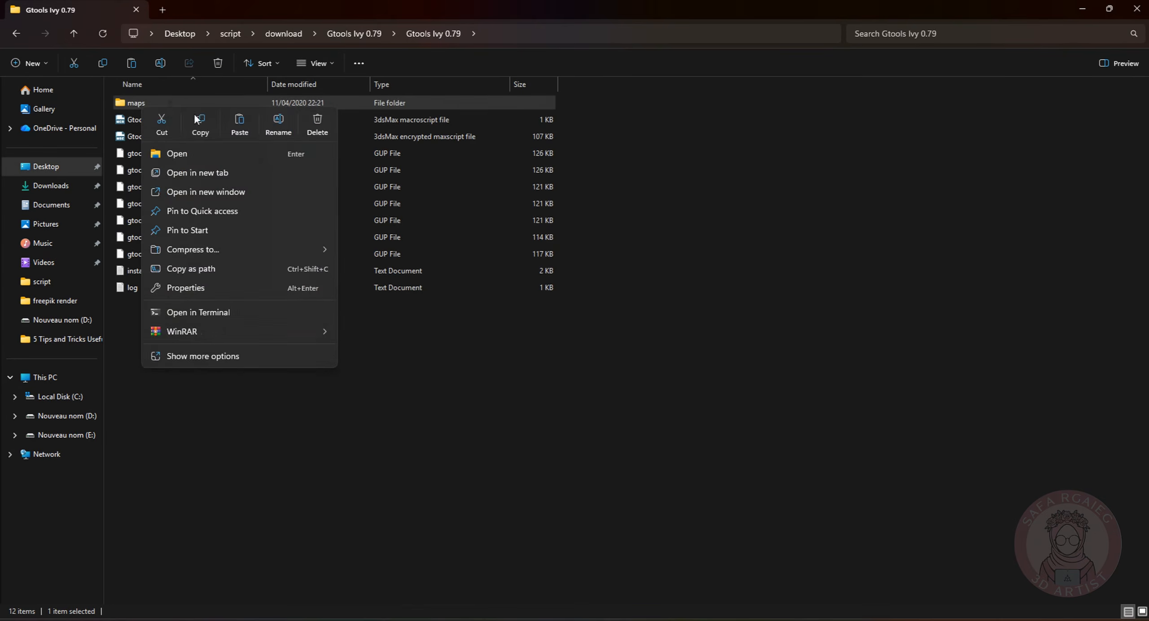
pyautogui.click(197, 119)
# Open the maps folder inside the 3ds Max 2024 program folder and check the gtivy leaf textures there
pyautogui.click(614, 617)
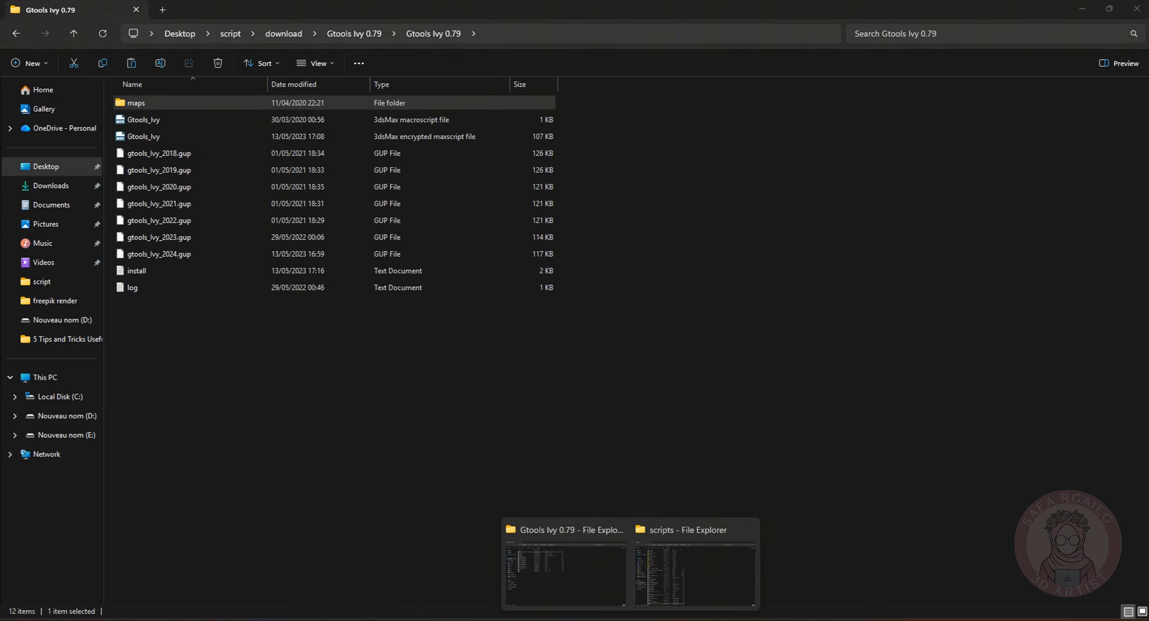
pyautogui.click(653, 594)
pyautogui.click(453, 34)
pyautogui.click(146, 244)
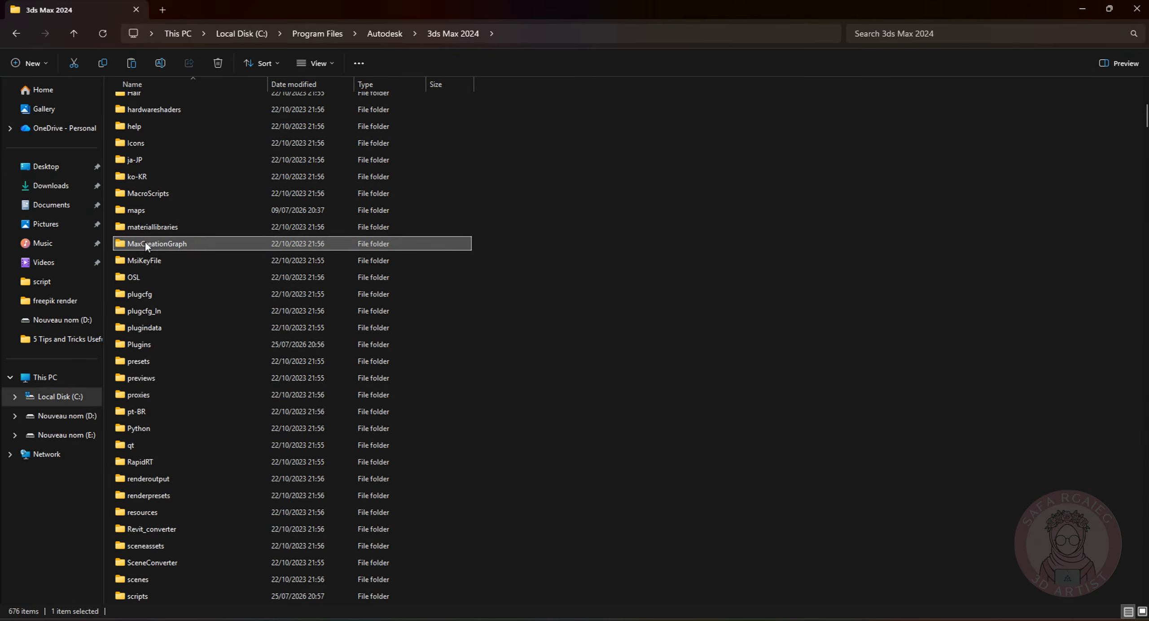
pyautogui.press('m')
pyautogui.press('m')
pyautogui.press('m')
pyautogui.scroll(18, 172, 286)
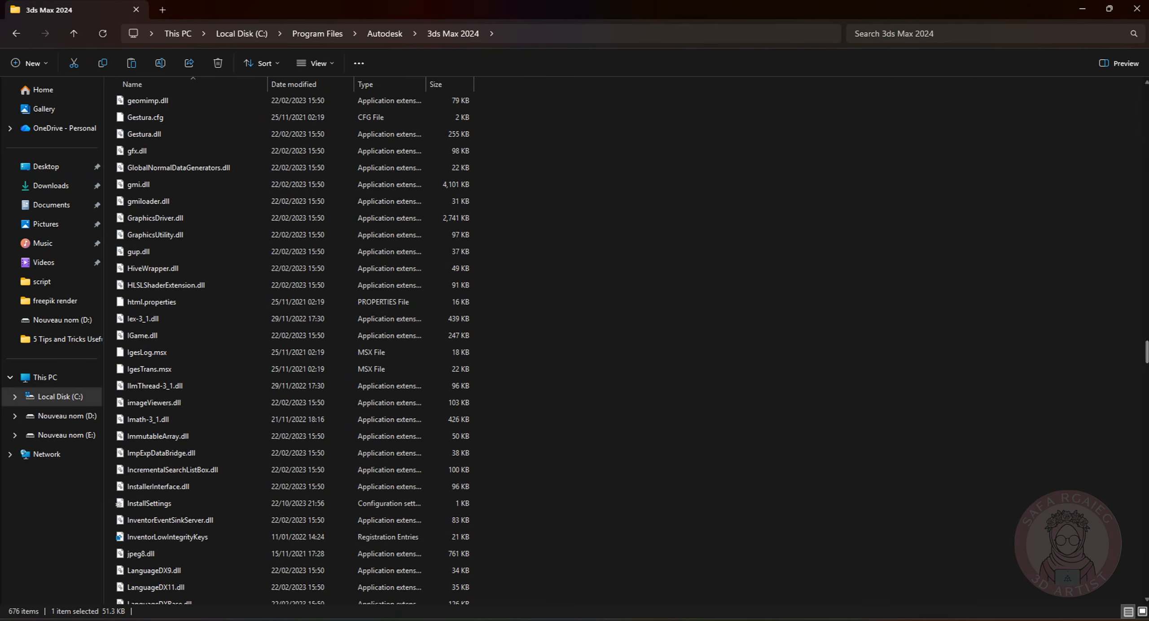
pyautogui.scroll(20, 176, 339)
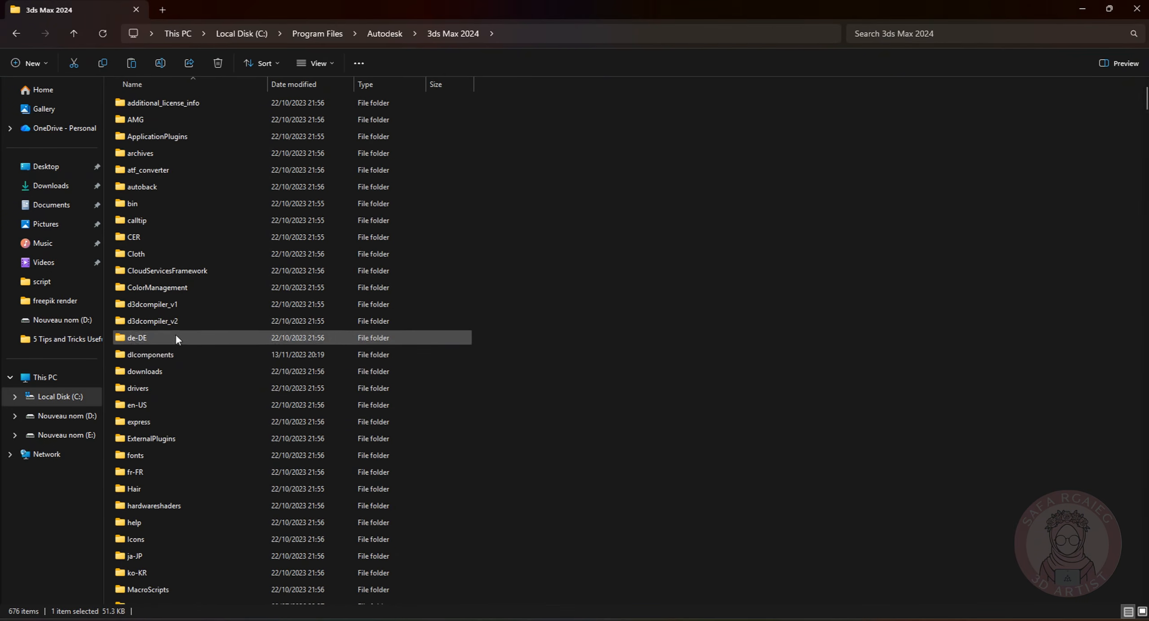
pyautogui.scroll(-2, 176, 340)
pyautogui.doubleClick(146, 512)
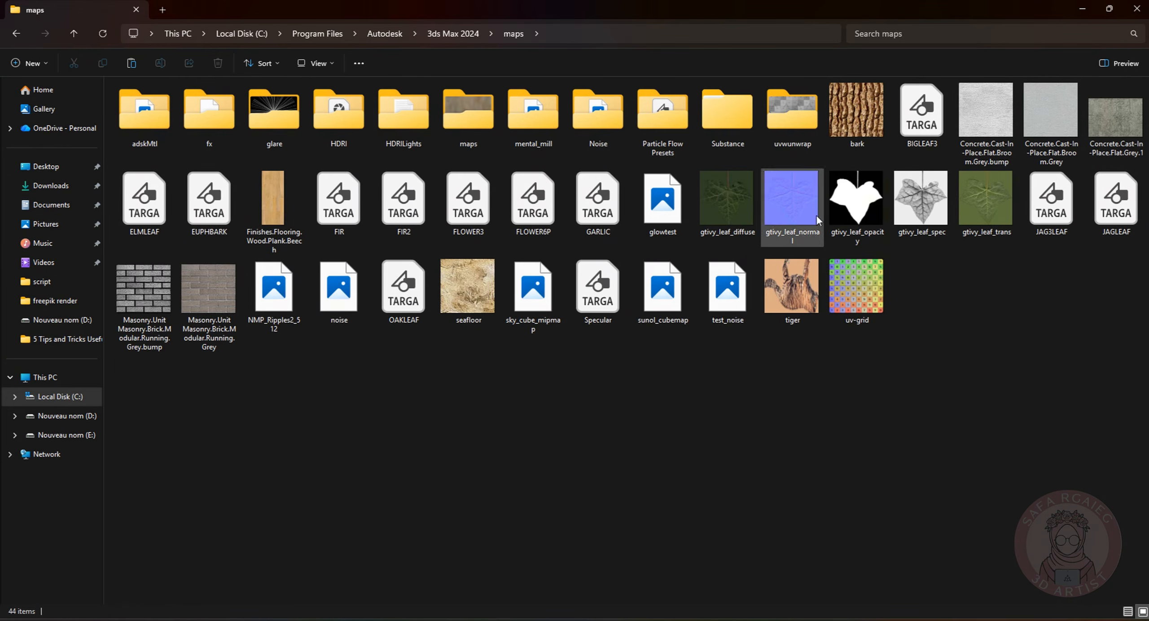
pyautogui.click(727, 199)
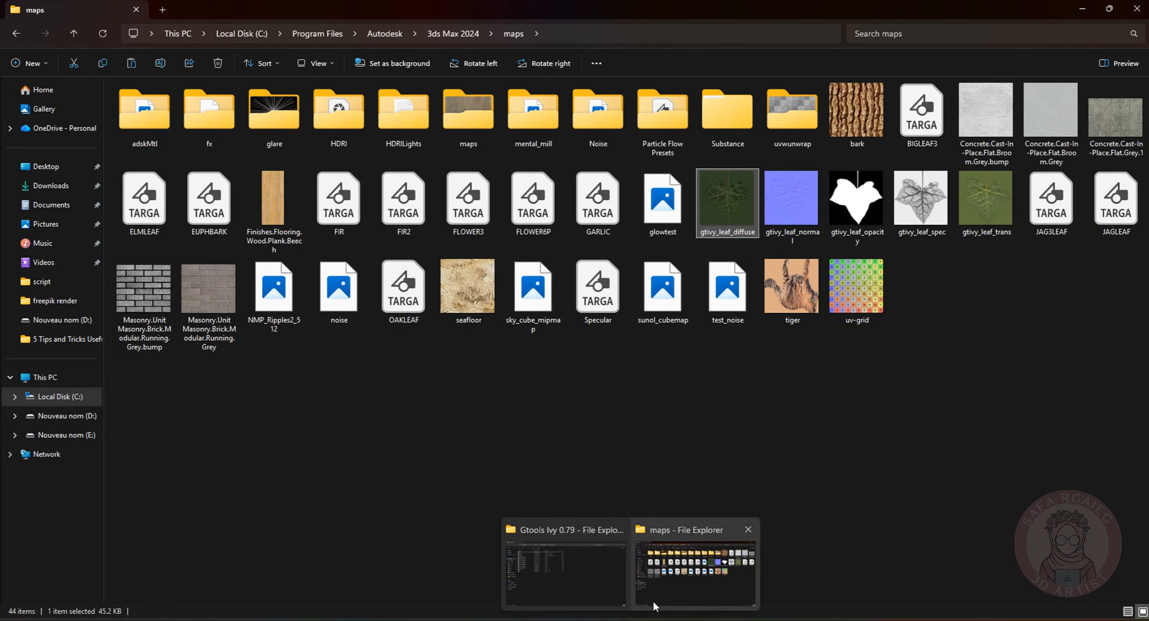
# Select and copy all the gtivy texture files inside the extracted Gtools Ivy 0.79 maps folder
pyautogui.click(561, 596)
pyautogui.doubleClick(160, 106)
pyautogui.moveTo(145, 184); pyautogui.dragTo(501, 107)
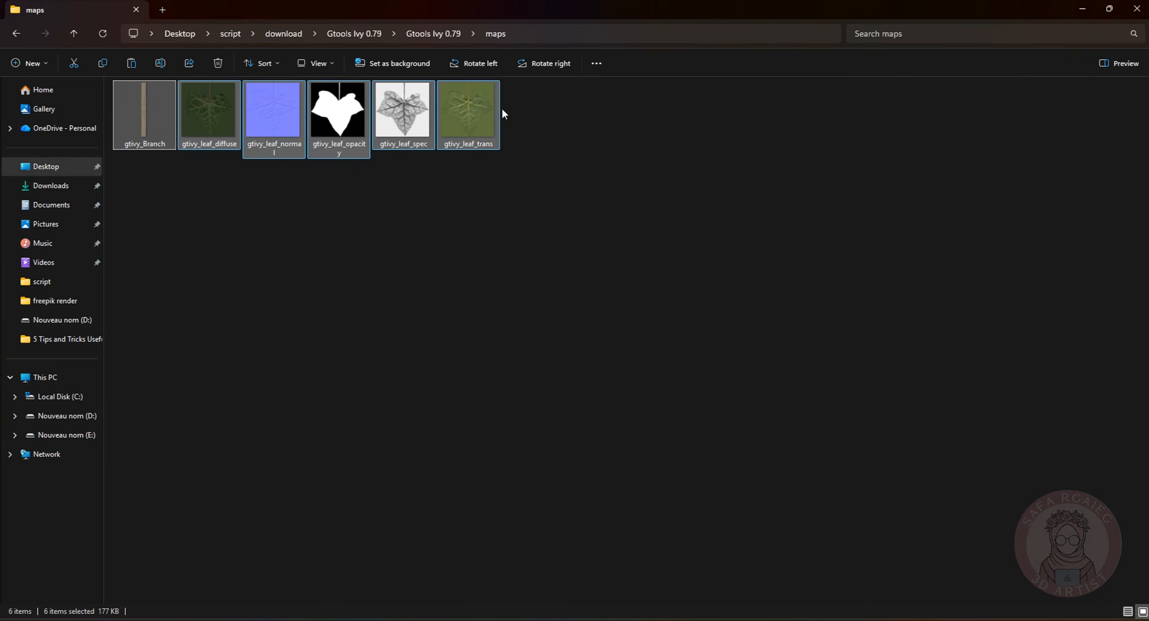
# Paste the ivy textures into the 3ds Max 2024 maps folder, replacing the existing ones and granting administrator permission
pyautogui.moveTo(584, 587)
pyautogui.click(700, 578)
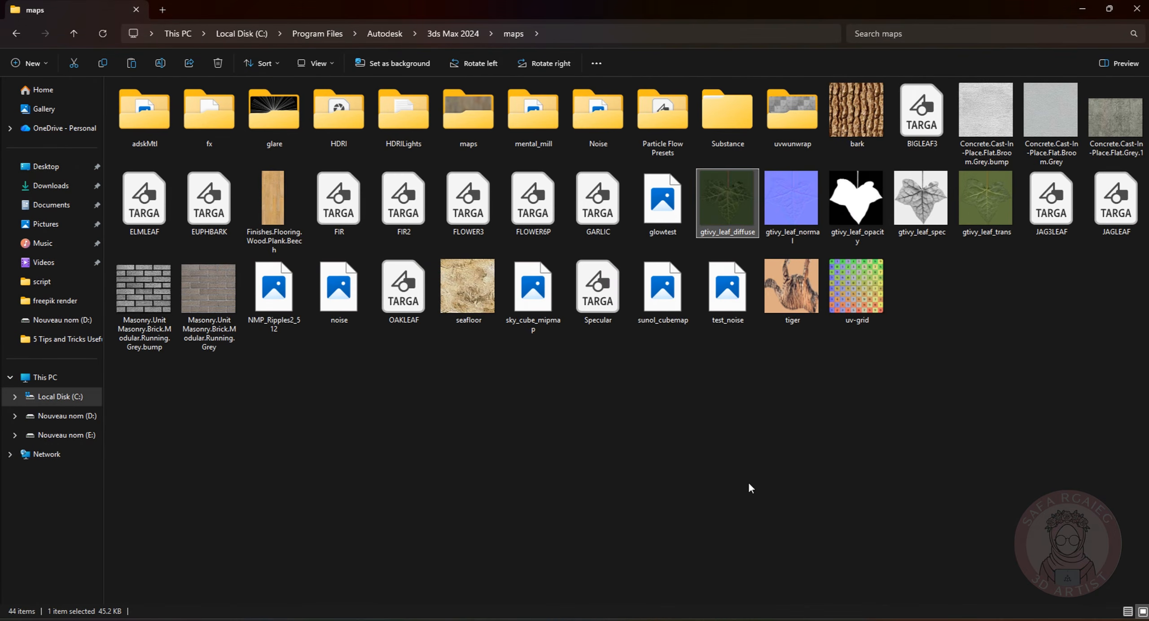
pyautogui.hotkey('ctrl', 'v')
pyautogui.click(566, 214)
pyautogui.click(559, 257)
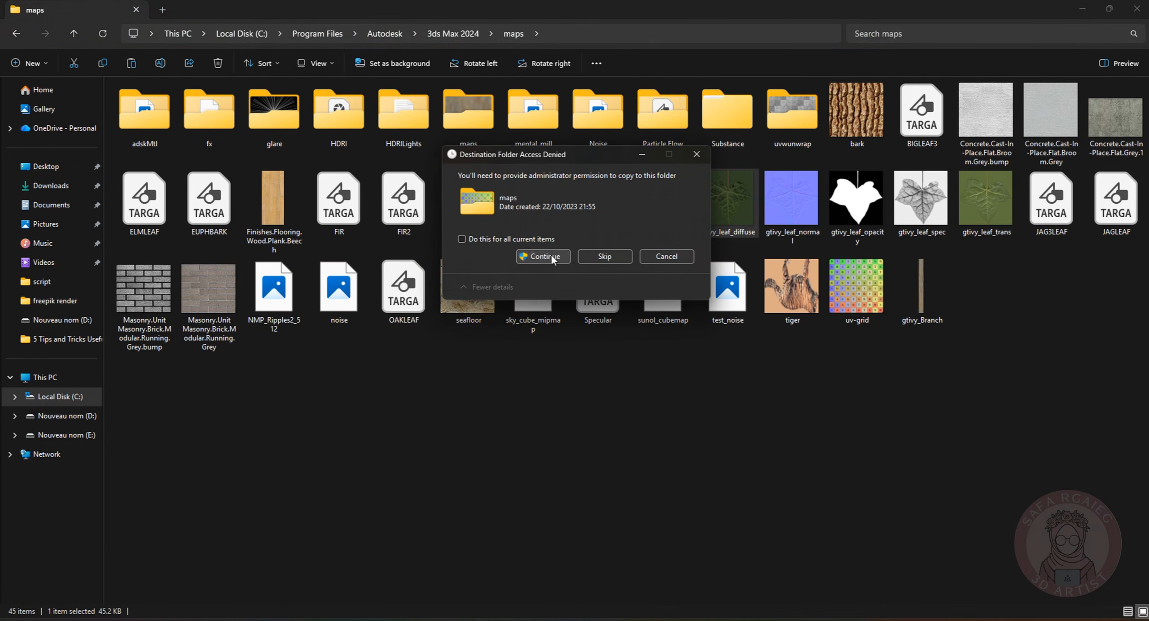
pyautogui.click(544, 256)
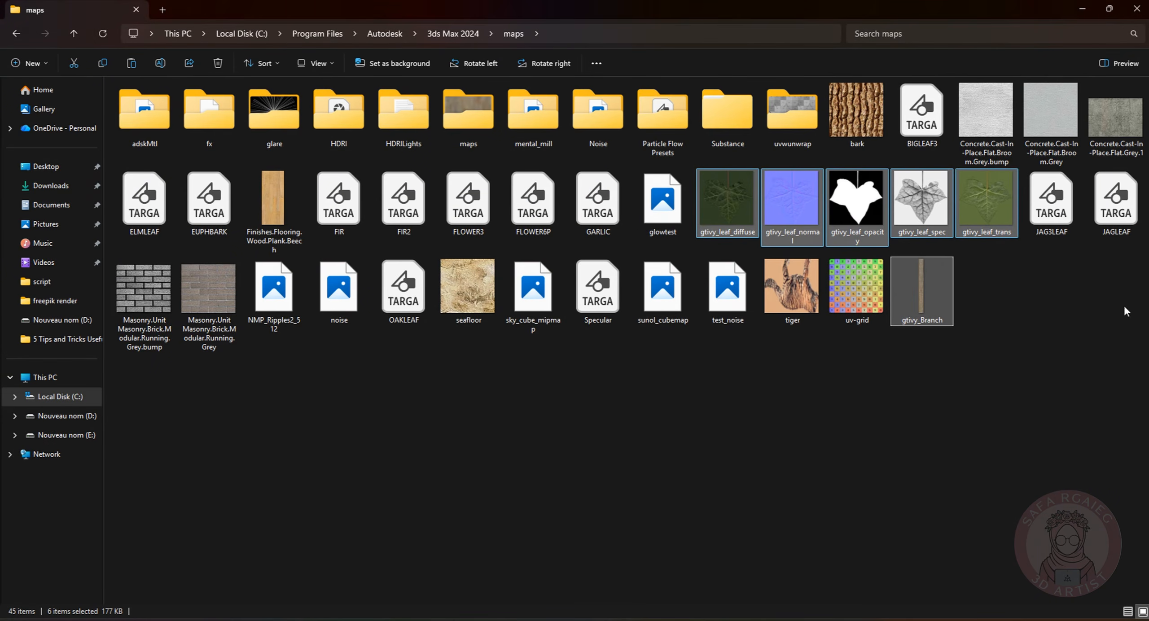
# Switch to 3ds Max and add the Ivy action from the --G.Tools-- category to the toolbar through Customize User Interface
pyautogui.click(1083, 10)
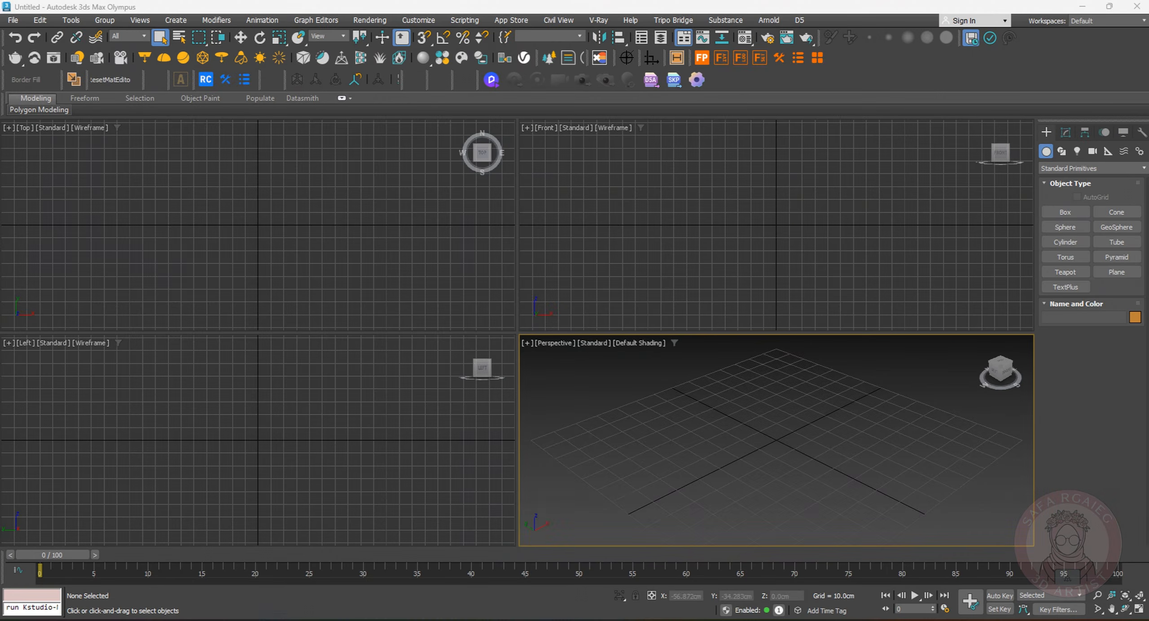
pyautogui.click(418, 21)
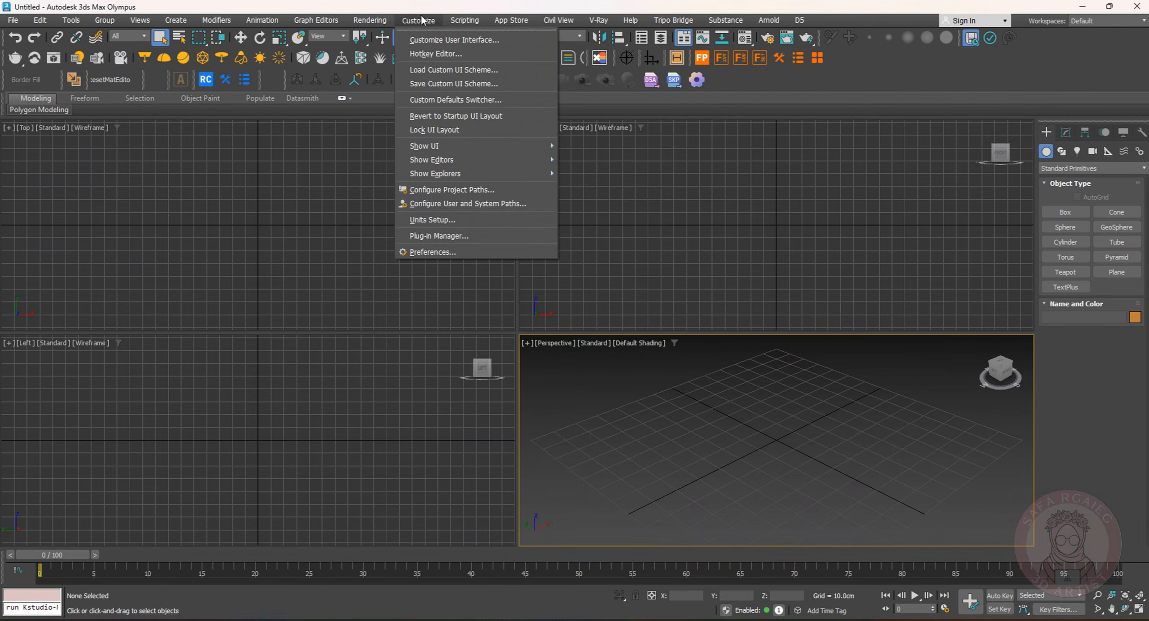
pyautogui.click(467, 40)
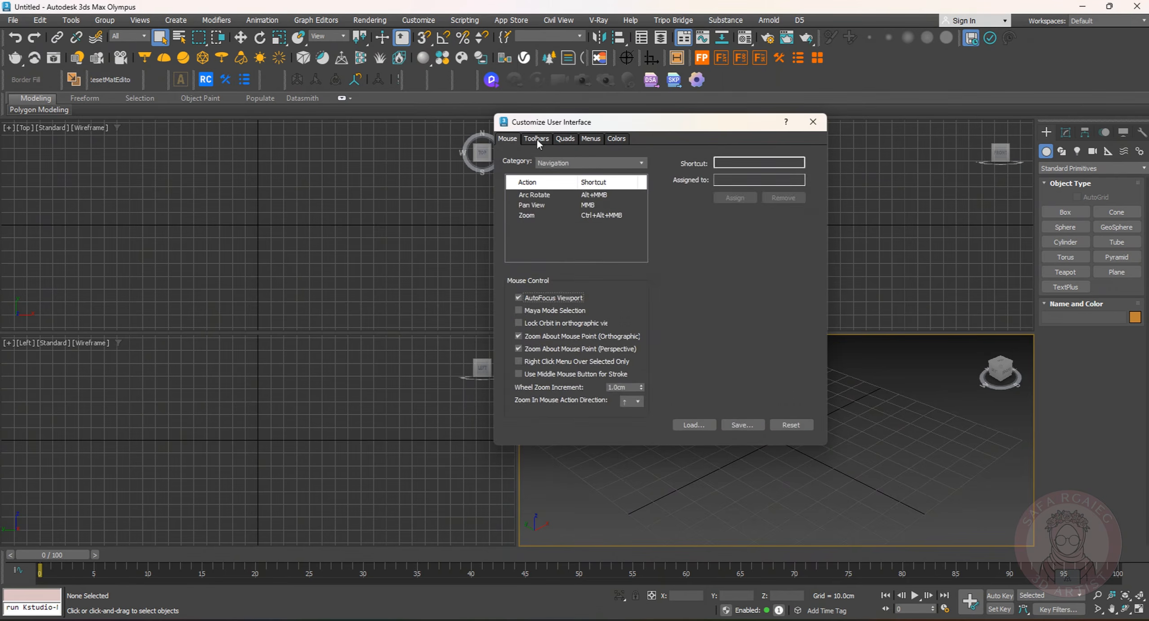
pyautogui.click(537, 140)
pyautogui.click(588, 180)
pyautogui.scroll(1, 589, 190)
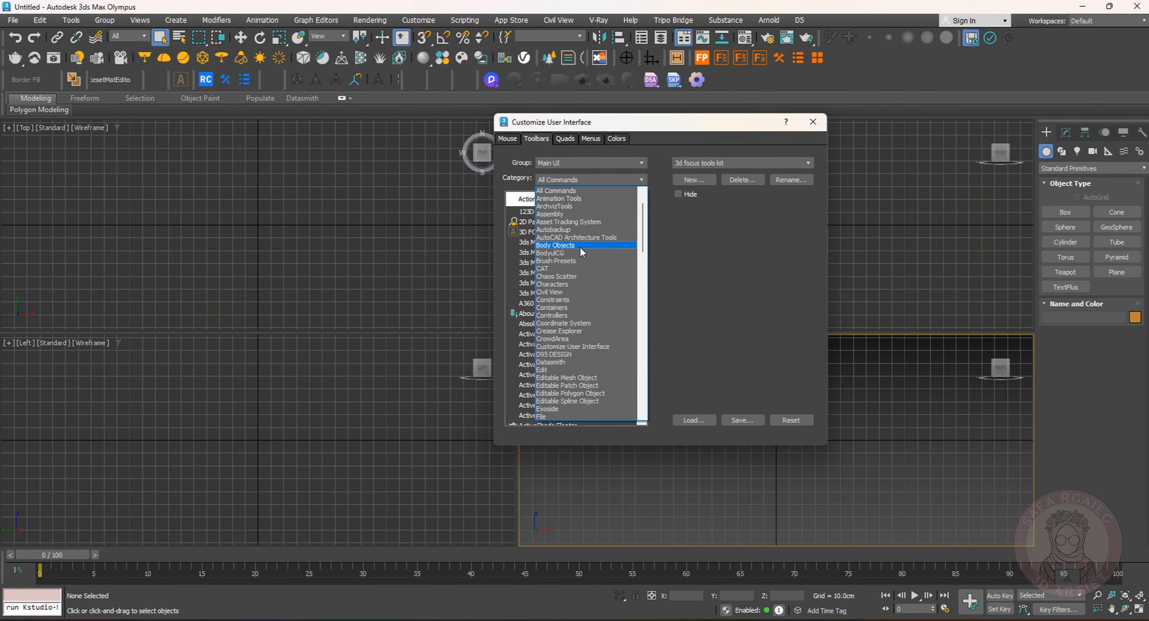
pyautogui.scroll(-3, 579, 248)
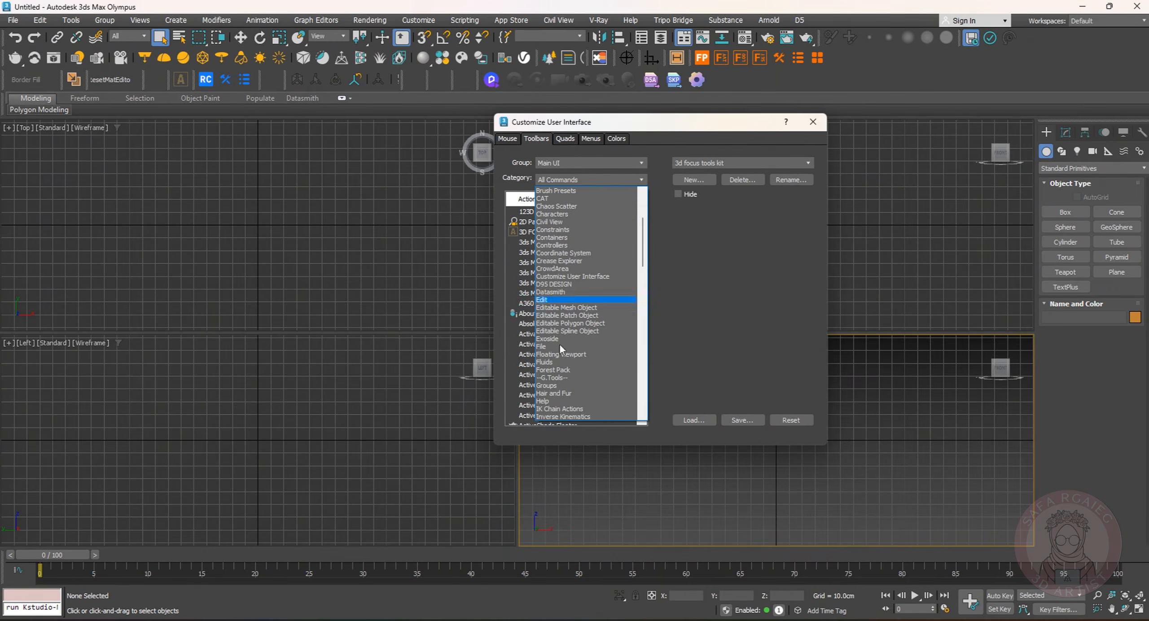
pyautogui.click(556, 377)
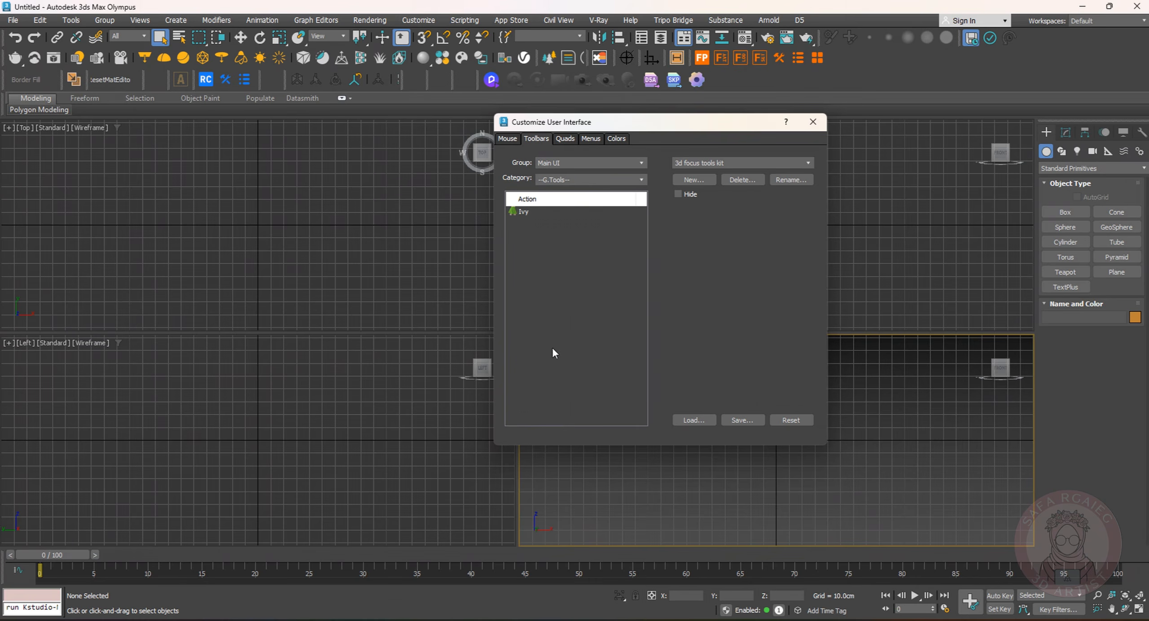
pyautogui.click(521, 212)
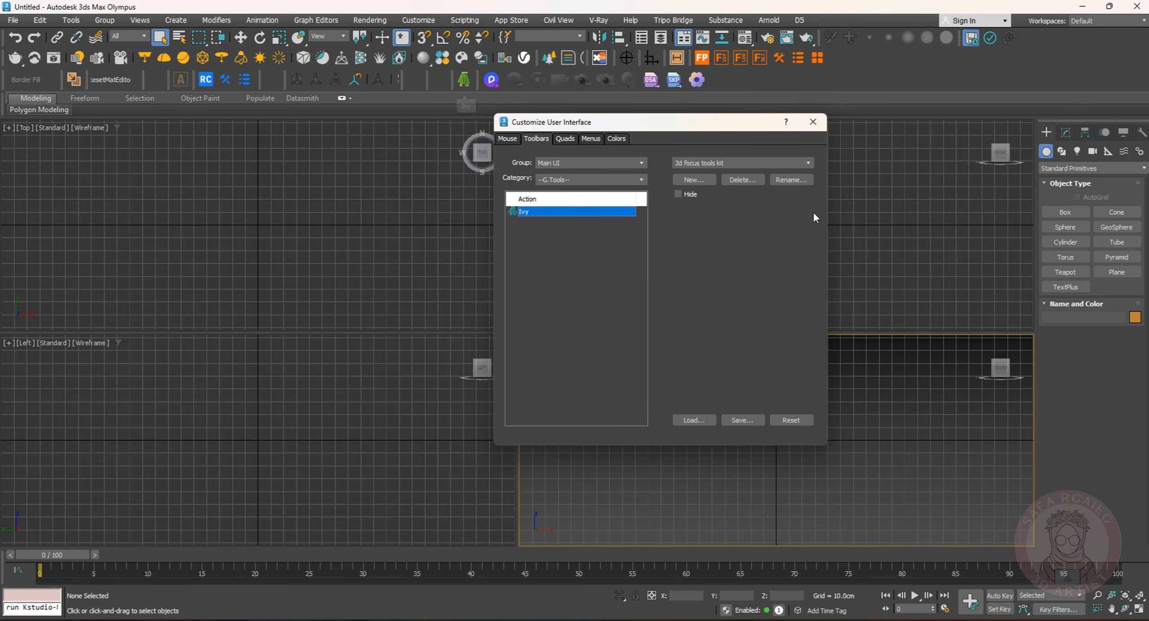
pyautogui.click(818, 122)
# Open the Ivy generator, set the growth age to 600 and place the seed location near the base of the brick wall
pyautogui.click(464, 79)
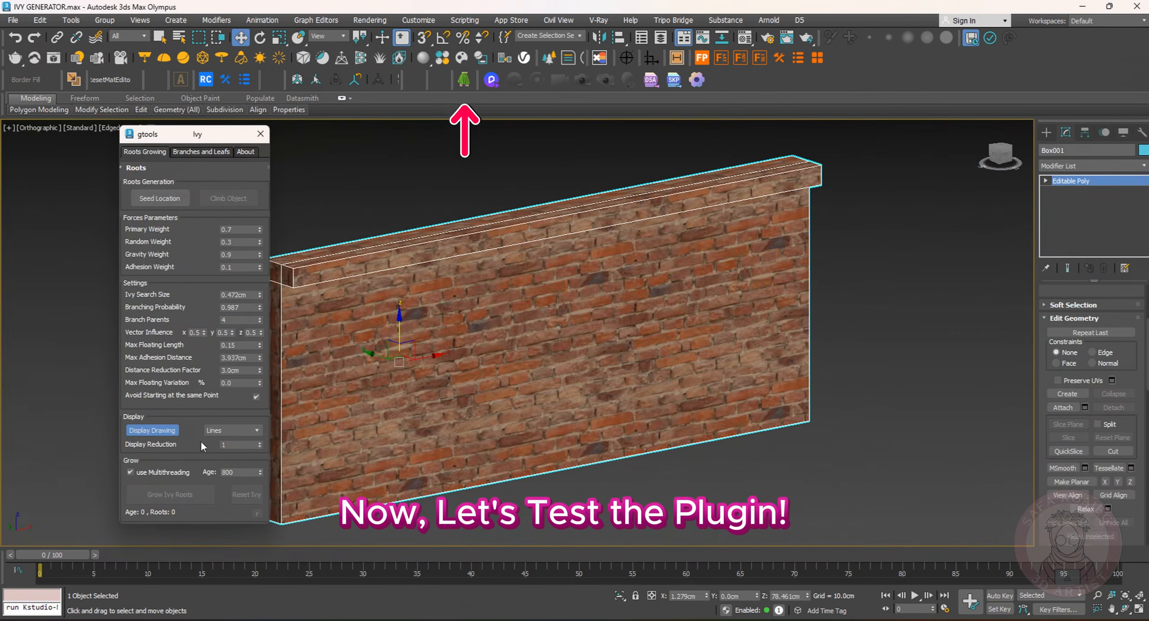
pyautogui.doubleClick(242, 472)
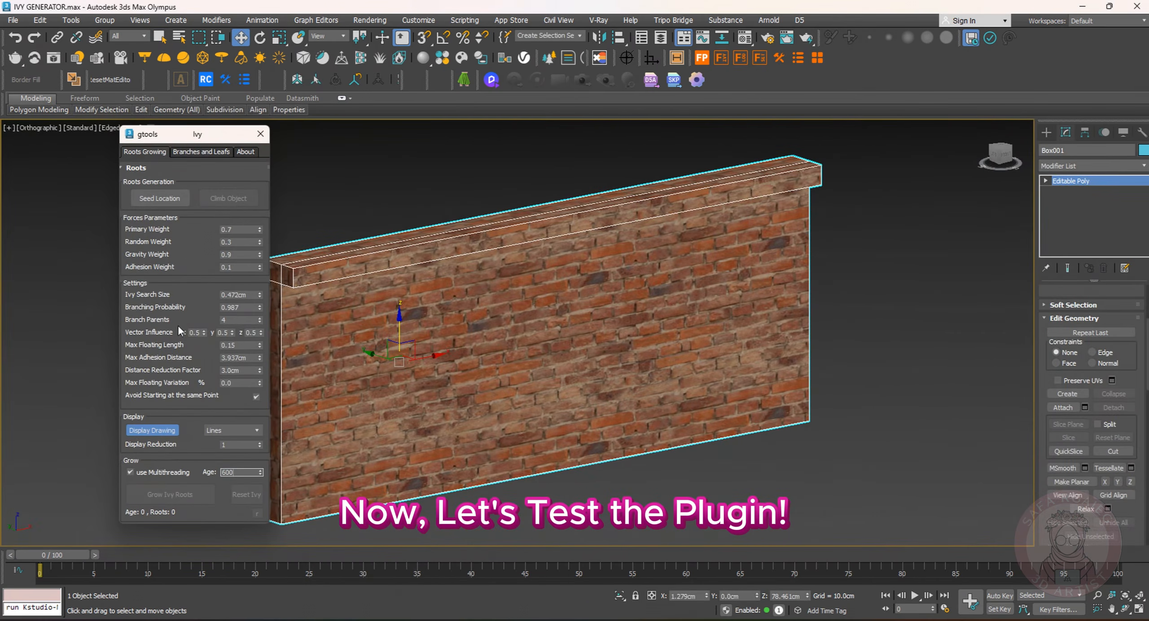
pyautogui.click(165, 200)
pyautogui.click(593, 460)
# Adjust the seed point's position so it sits against the wall face at its lower edge
pyautogui.keyDown('alt'); pyautogui.moveTo(594, 459); pyautogui.dragTo(641, 459, button='middle'); pyautogui.keyUp('alt')
pyautogui.scroll(5, 584, 451)
pyautogui.moveTo(593, 450); pyautogui.dragTo(587, 444)
pyautogui.keyDown('alt'); pyautogui.moveTo(592, 446); pyautogui.dragTo(583, 399, button='middle'); pyautogui.keyUp('alt')
pyautogui.moveTo(605, 426); pyautogui.dragTo(605, 408)
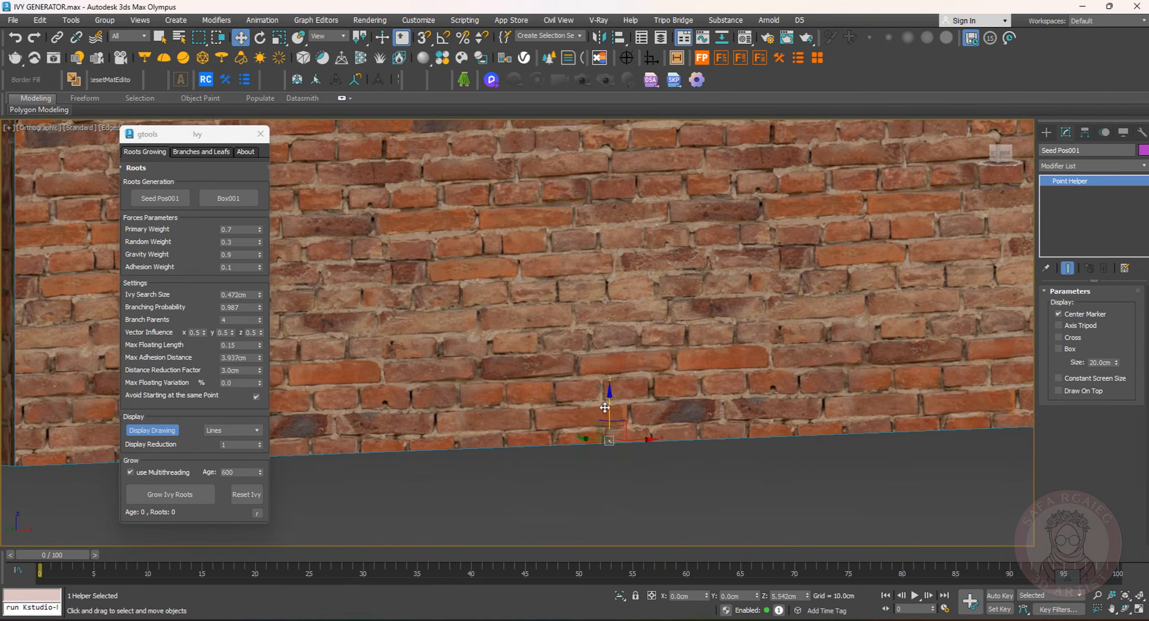
pyautogui.keyDown('alt'); pyautogui.moveTo(605, 408); pyautogui.dragTo(590, 442, button='middle'); pyautogui.keyUp('alt')
pyautogui.moveTo(589, 441); pyautogui.dragTo(592, 438)
# Grow the ivy roots from the seed point up the brick wall at an age of 600
pyautogui.keyDown('alt'); pyautogui.moveTo(592, 439); pyautogui.dragTo(546, 421, button='middle'); pyautogui.keyUp('alt')
pyautogui.scroll(-3, 546, 420)
pyautogui.moveTo(547, 420); pyautogui.dragTo(564, 440, button='middle')
pyautogui.click(202, 495)
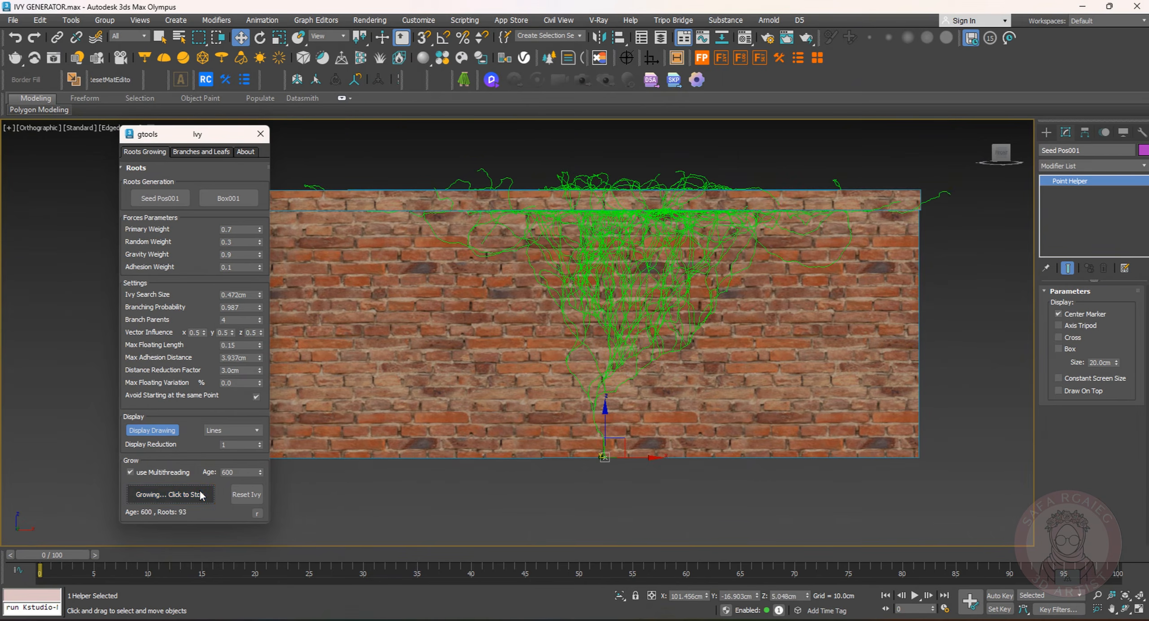
pyautogui.keyDown('alt'); pyautogui.moveTo(485, 361); pyautogui.dragTo(289, 434, button='middle'); pyautogui.keyUp('alt')
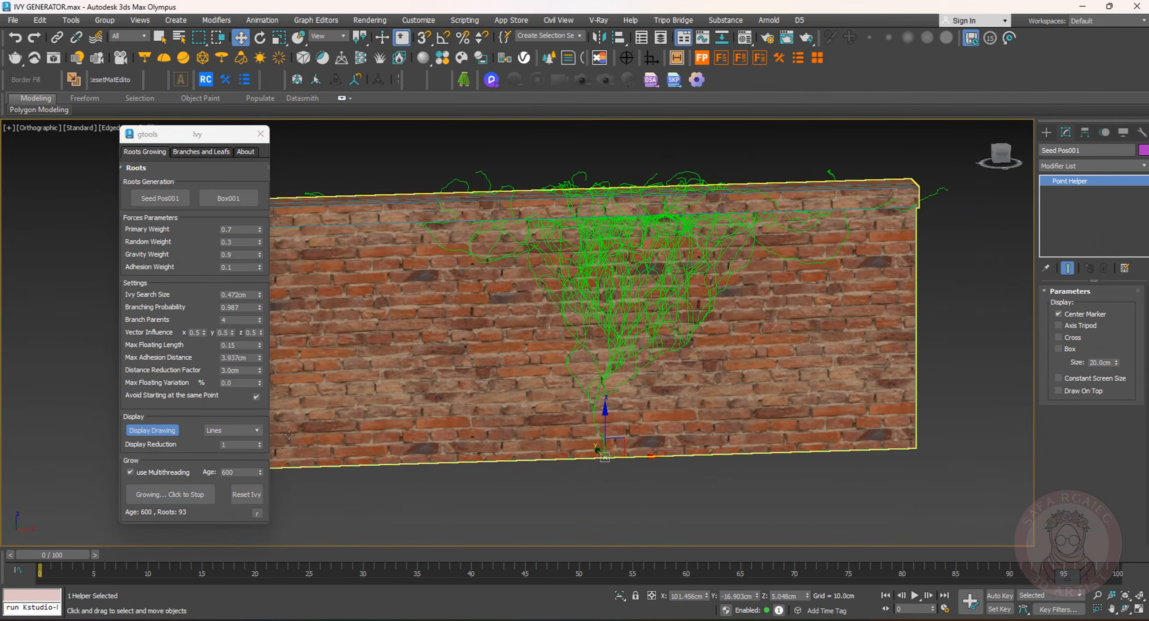
# Reset the ivy and regrow its roots at an age of 1500, and again at an age of 2500
pyautogui.click(244, 496)
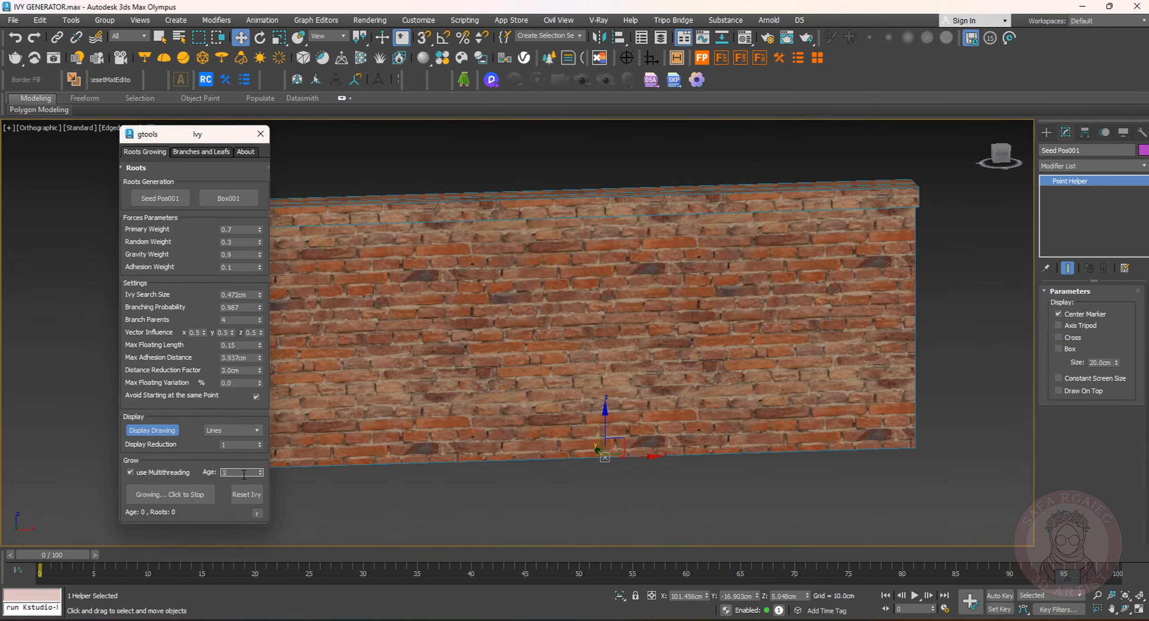
pyautogui.click(178, 499)
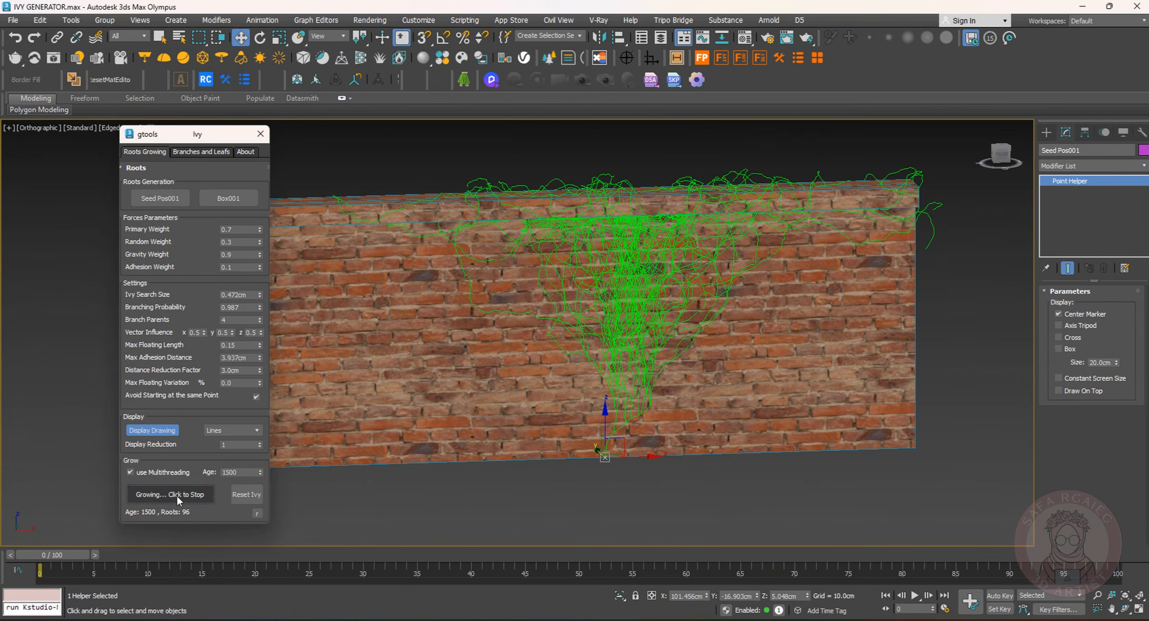
pyautogui.click(245, 496)
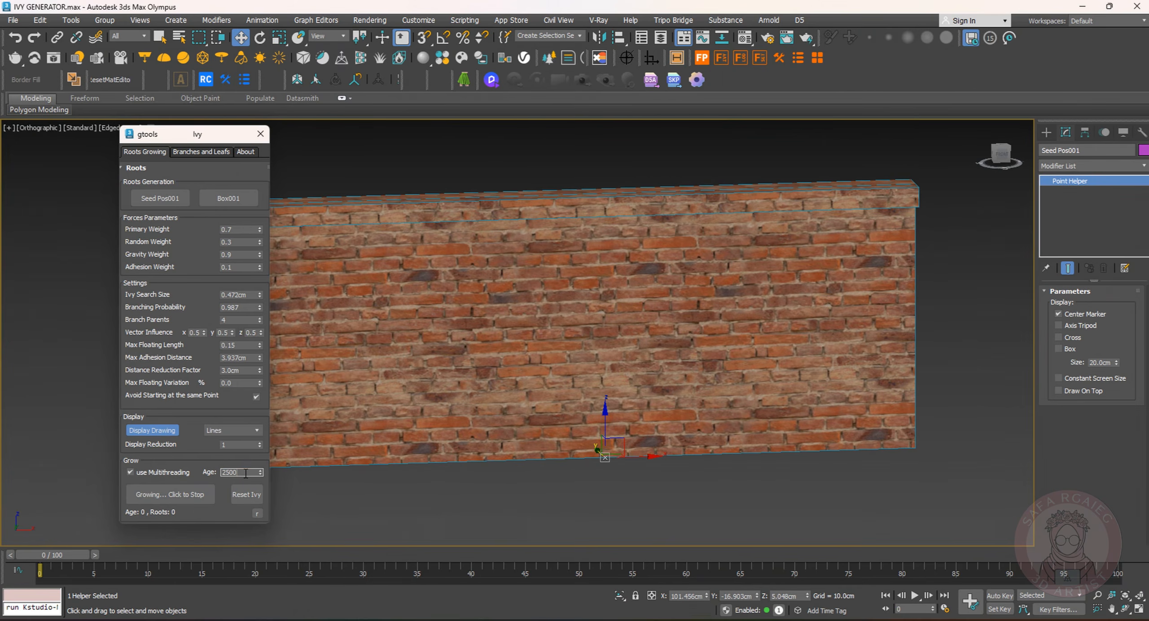
pyautogui.click(174, 495)
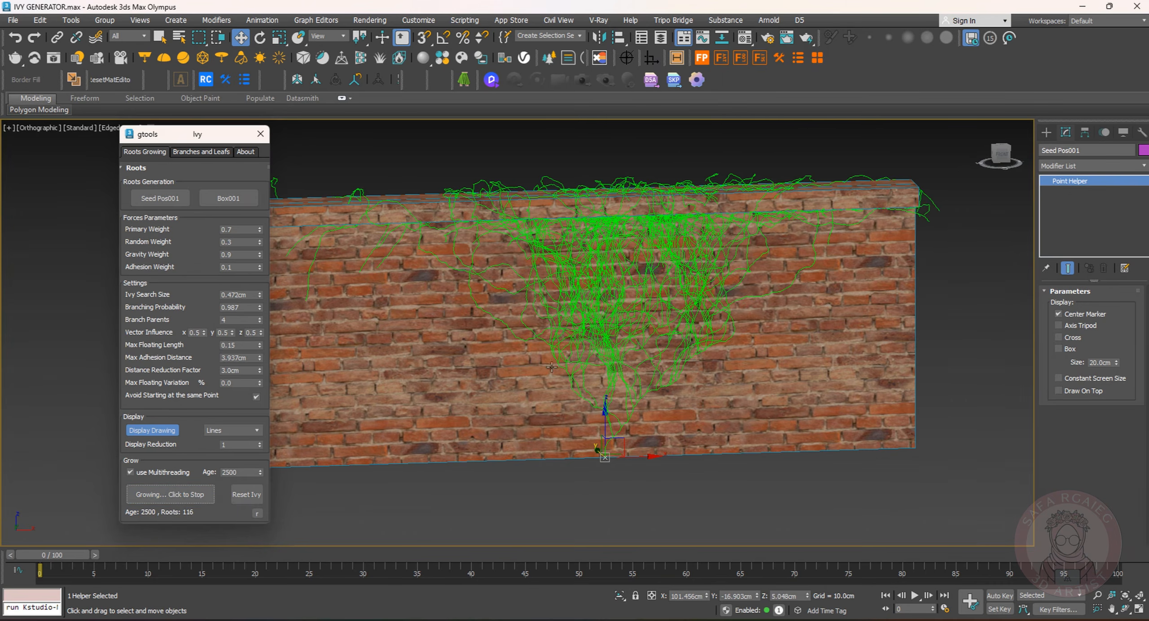
pyautogui.keyDown('alt'); pyautogui.moveTo(552, 367); pyautogui.dragTo(585, 362, button='middle'); pyautogui.keyUp('alt')
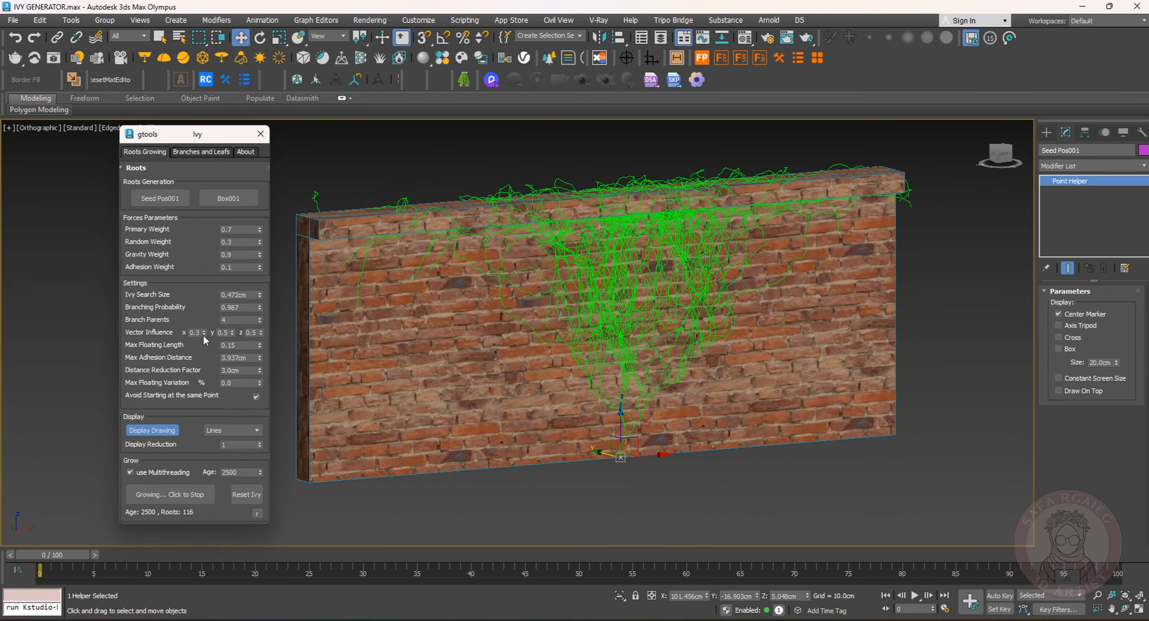
# Regrow the ivy with a Vector Influence X of 0.3, and again with X at 0.7 and an age of 1500
pyautogui.click(240, 495)
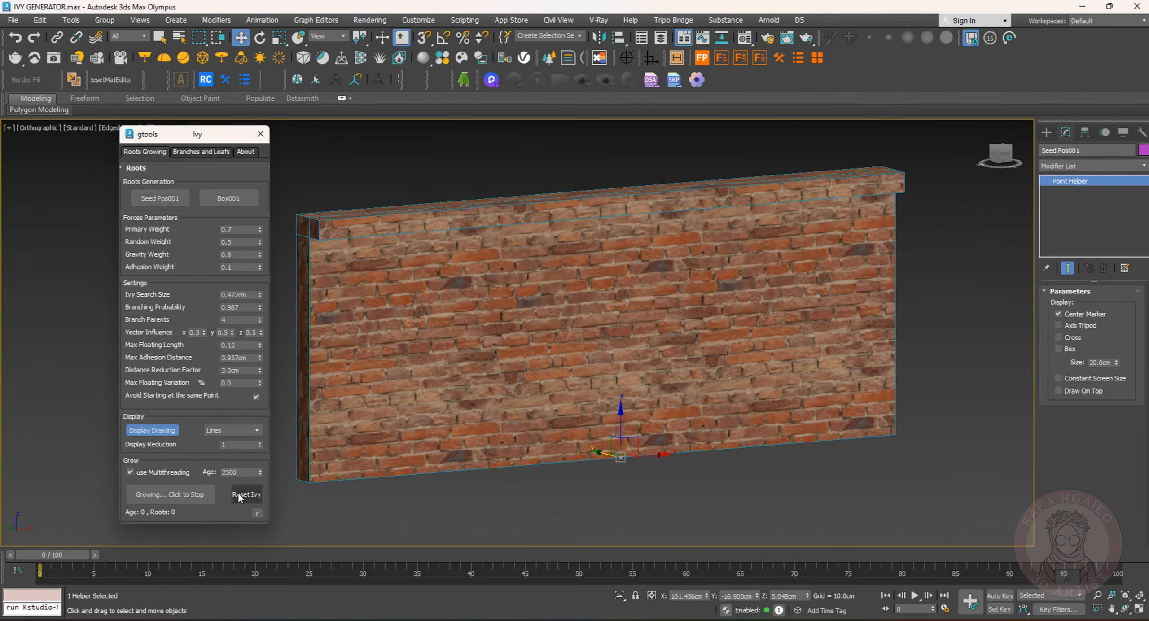
pyautogui.click(169, 496)
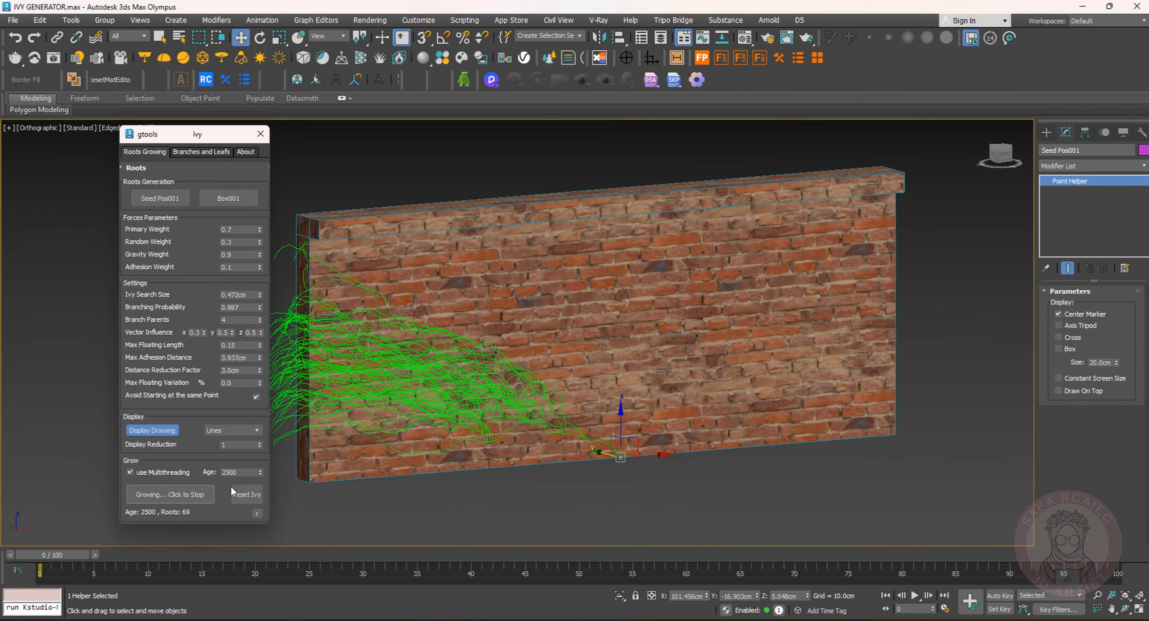
pyautogui.click(244, 494)
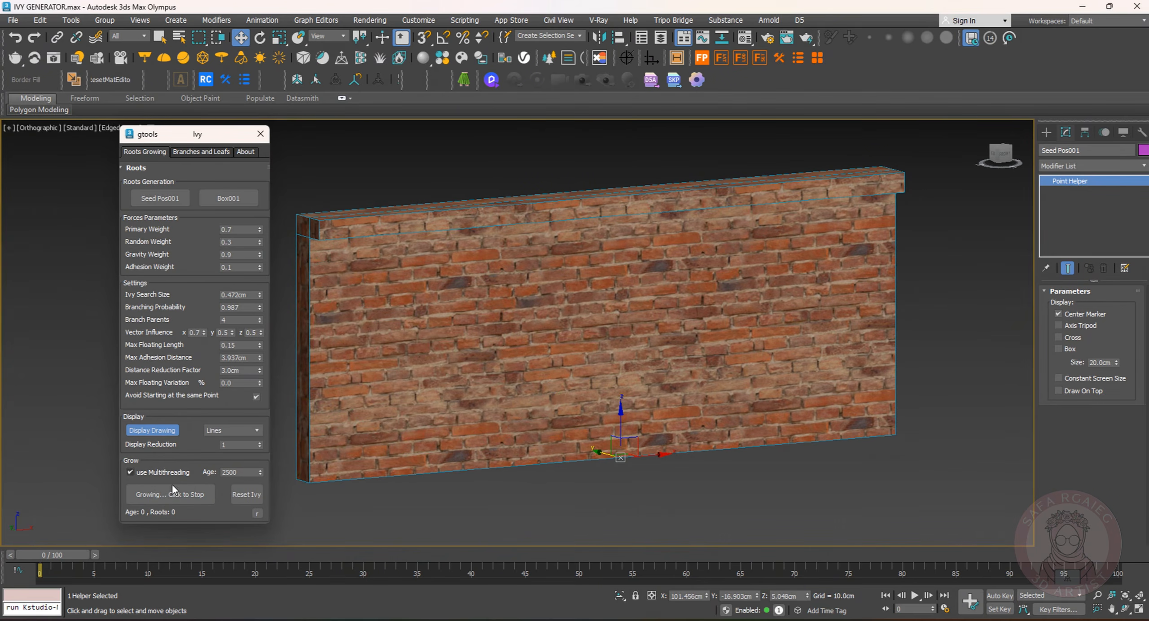
pyautogui.moveTo(236, 473); pyautogui.dragTo(209, 478)
pyautogui.write('0')
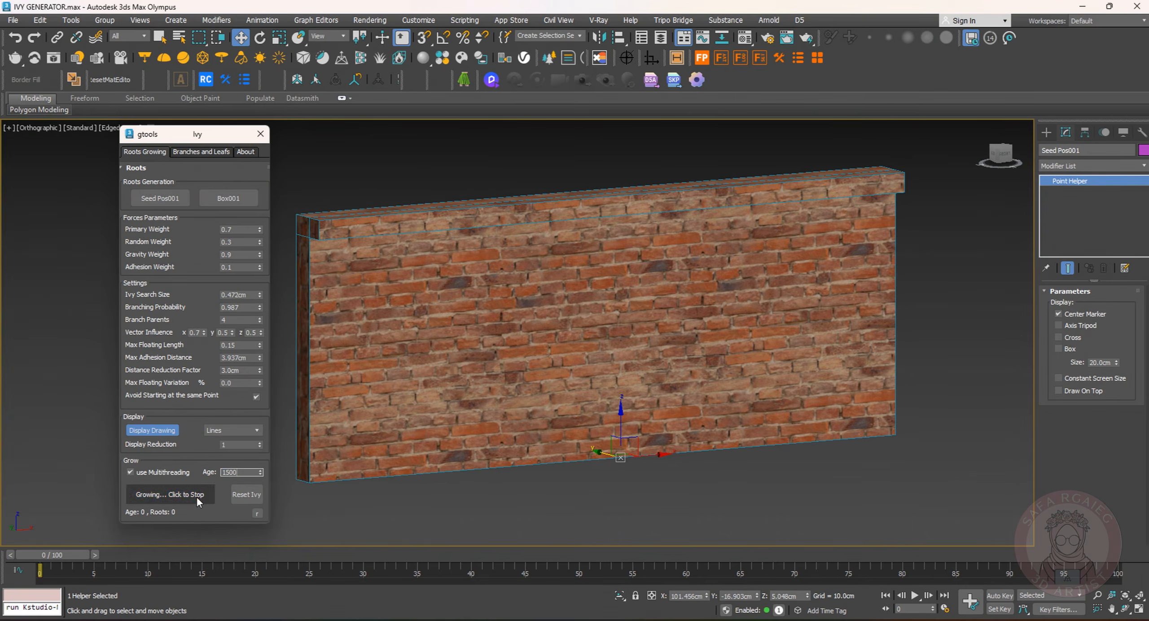
pyautogui.click(196, 497)
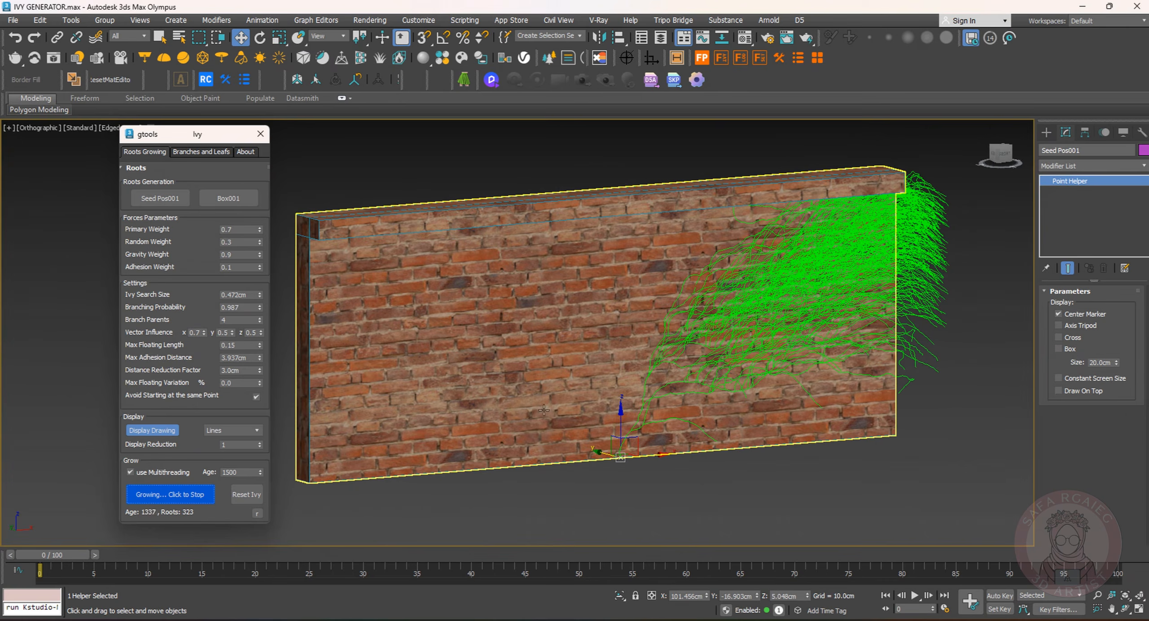
# Reset the ivy and regrow it with age 2500, Vector Influence X 0.5 and Z 0.8
pyautogui.click(244, 495)
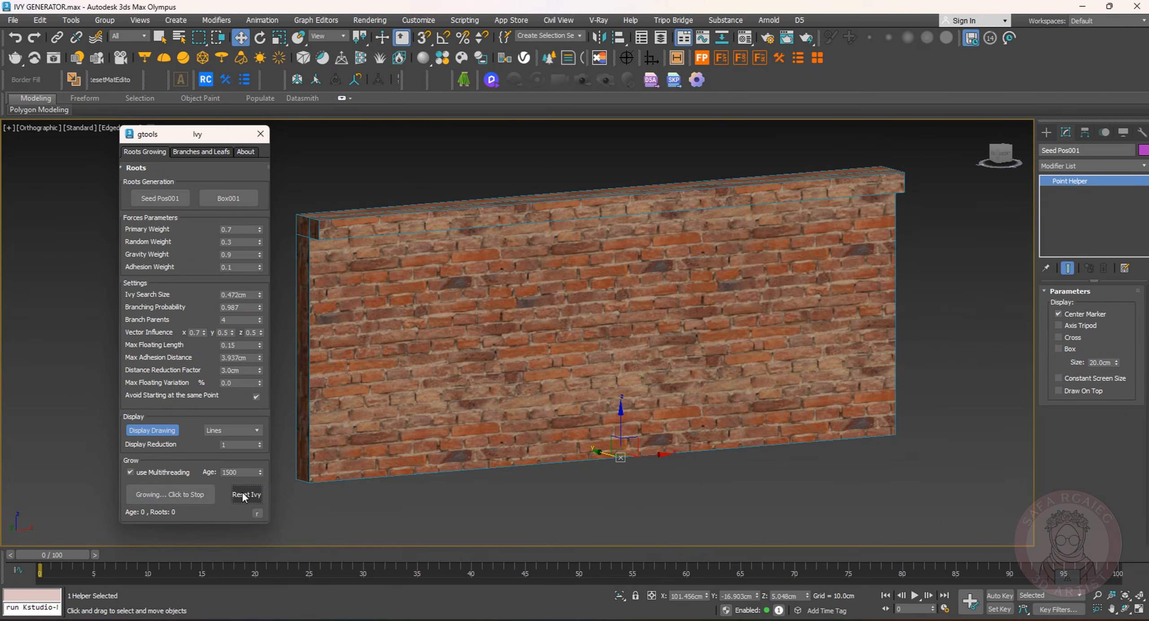
pyautogui.click(250, 475)
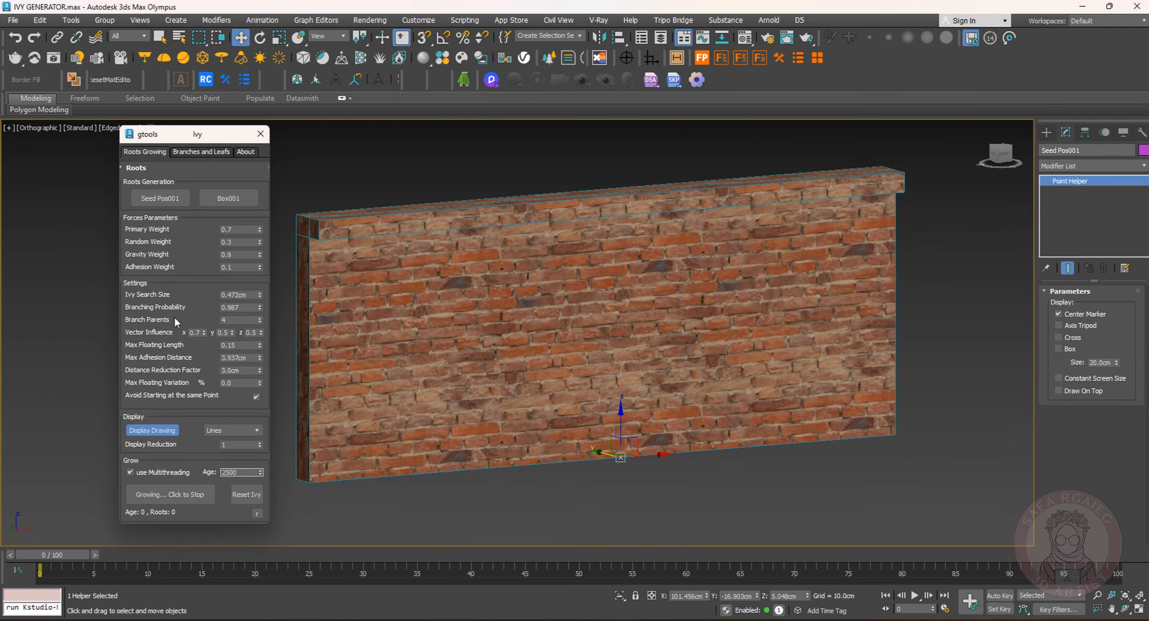
pyautogui.click(205, 334)
pyautogui.click(205, 334)
pyautogui.click(261, 332)
pyautogui.click(187, 496)
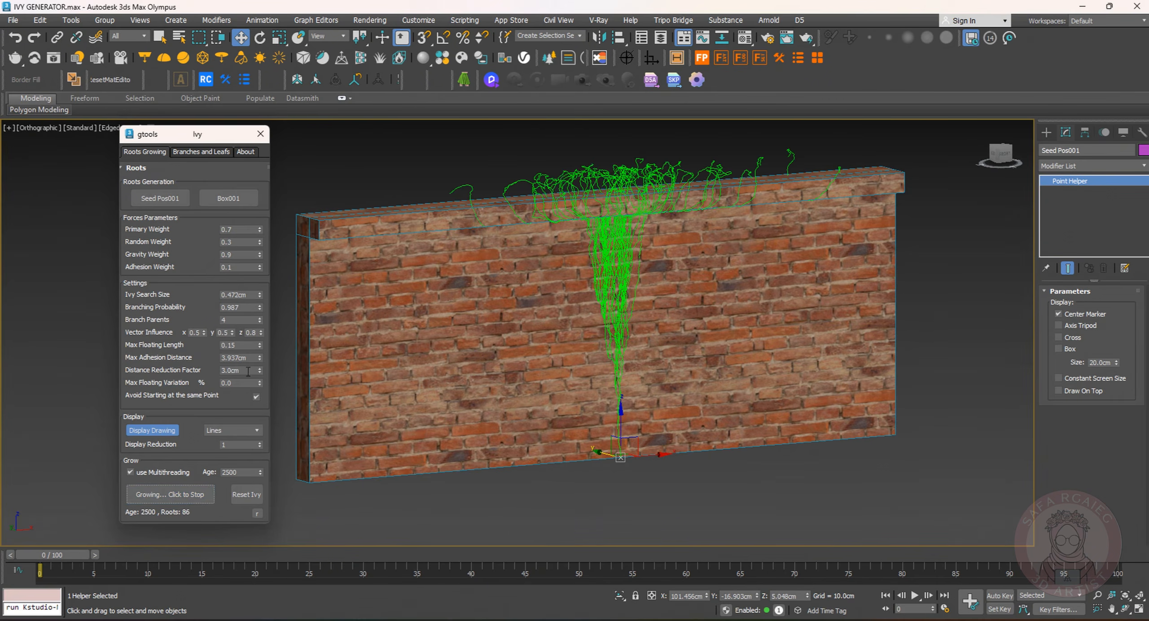
# Reset the ivy and regrow its roots with a Random Weight of 0.01
pyautogui.click(247, 494)
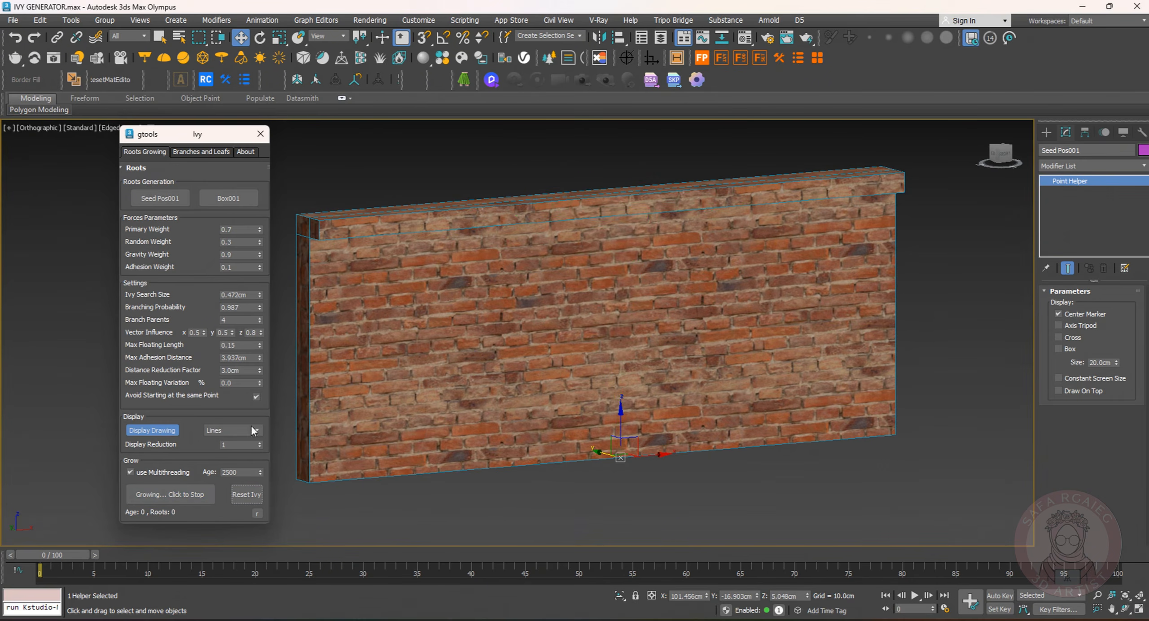
pyautogui.rightClick(260, 244)
pyautogui.click(158, 494)
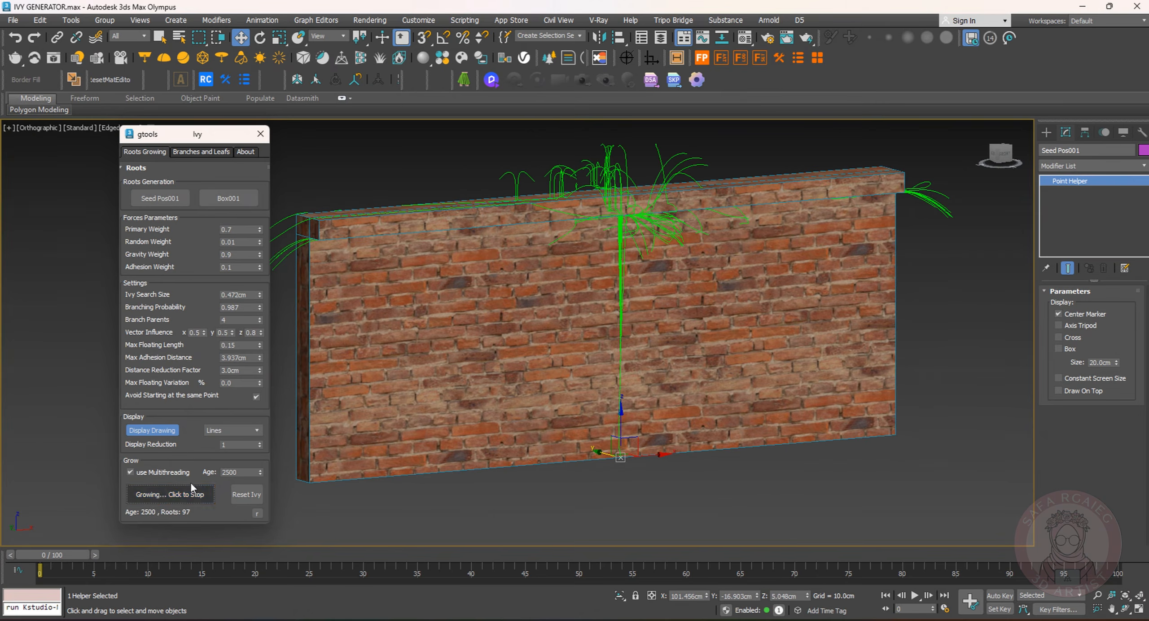
# Reset the ivy and regrow its roots with a Random Weight of 0.5 and a reduced Vector Influence Z
pyautogui.click(250, 496)
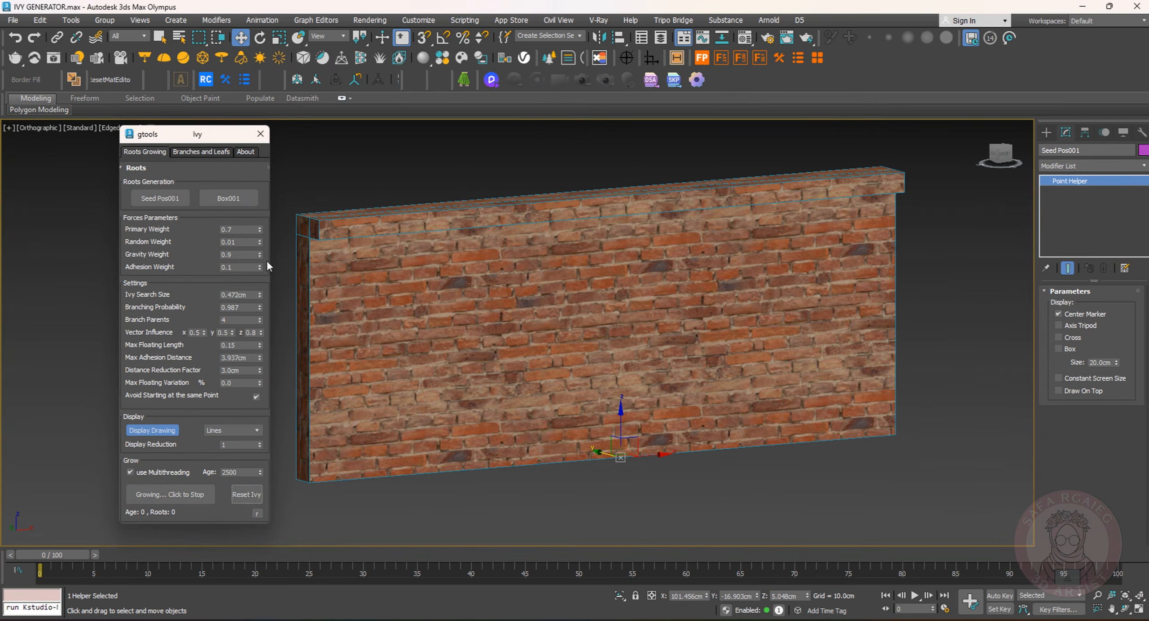
pyautogui.click(261, 242)
pyautogui.click(252, 242)
pyautogui.click(261, 335)
pyautogui.click(166, 498)
# Reset the ivy and regrow its roots with Vector Influence Z at 0.5 and a Random Weight of 0.3
pyautogui.click(253, 495)
pyautogui.click(260, 332)
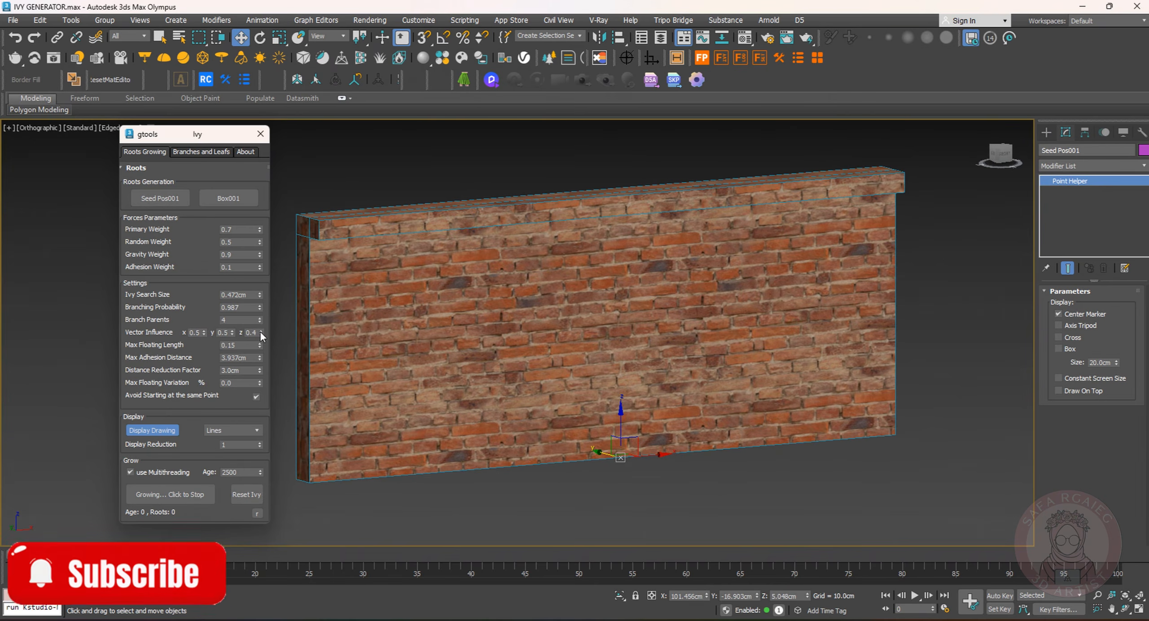
pyautogui.click(260, 332)
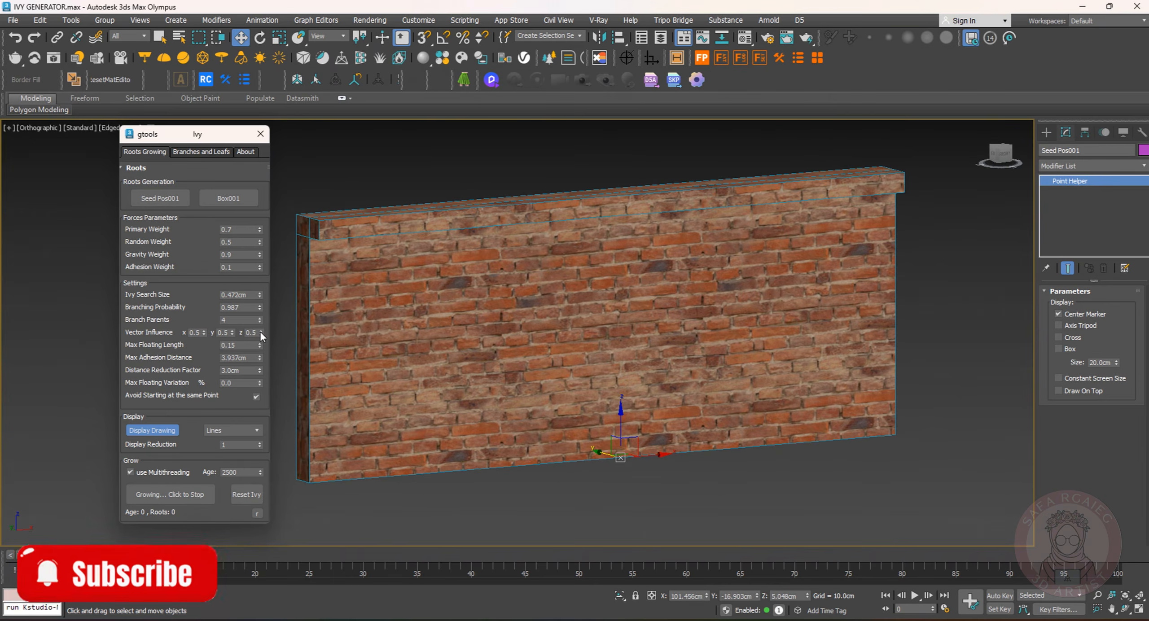
pyautogui.click(240, 242)
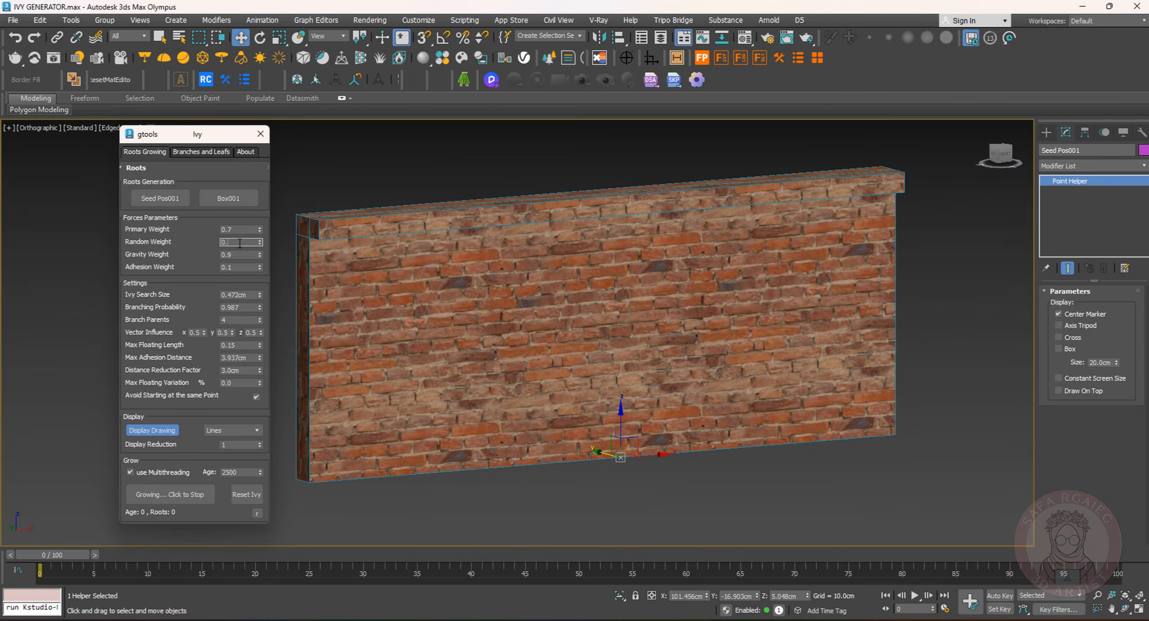
pyautogui.click(181, 495)
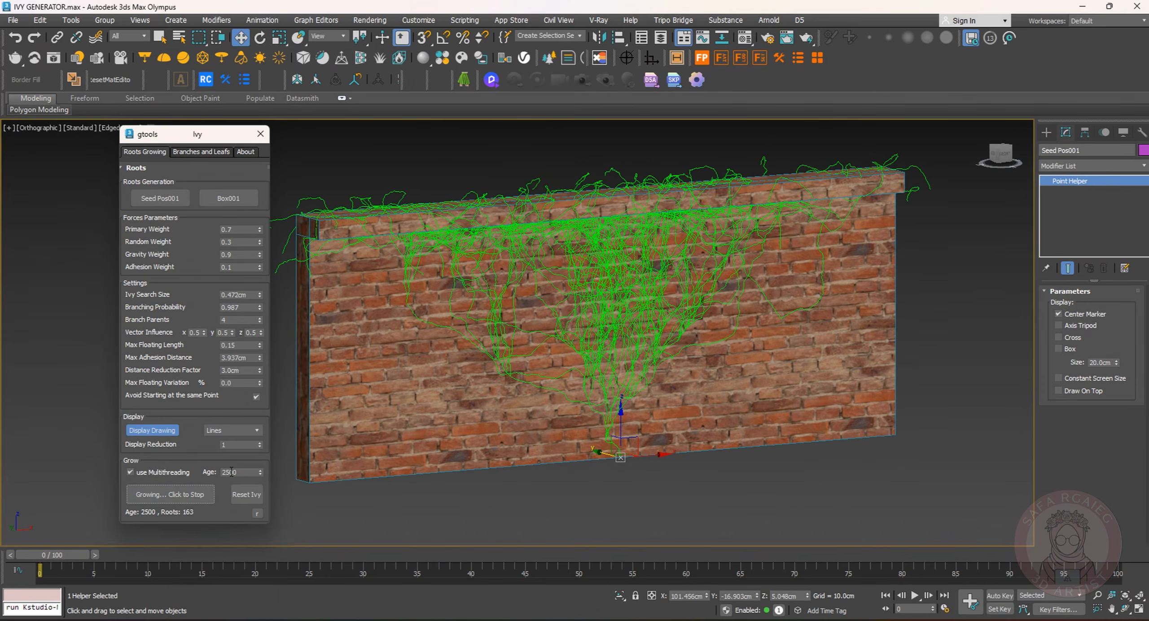
# Reset the ivy and regrow its roots at an age of 600
pyautogui.click(246, 494)
pyautogui.moveTo(242, 472); pyautogui.dragTo(203, 476)
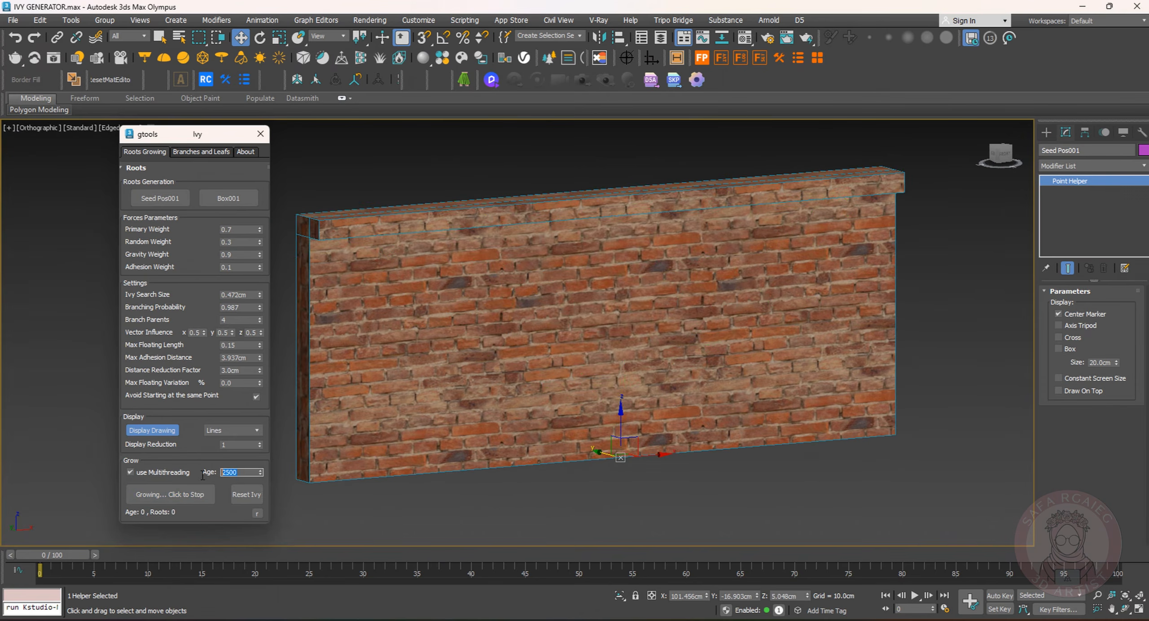
pyautogui.write('600')
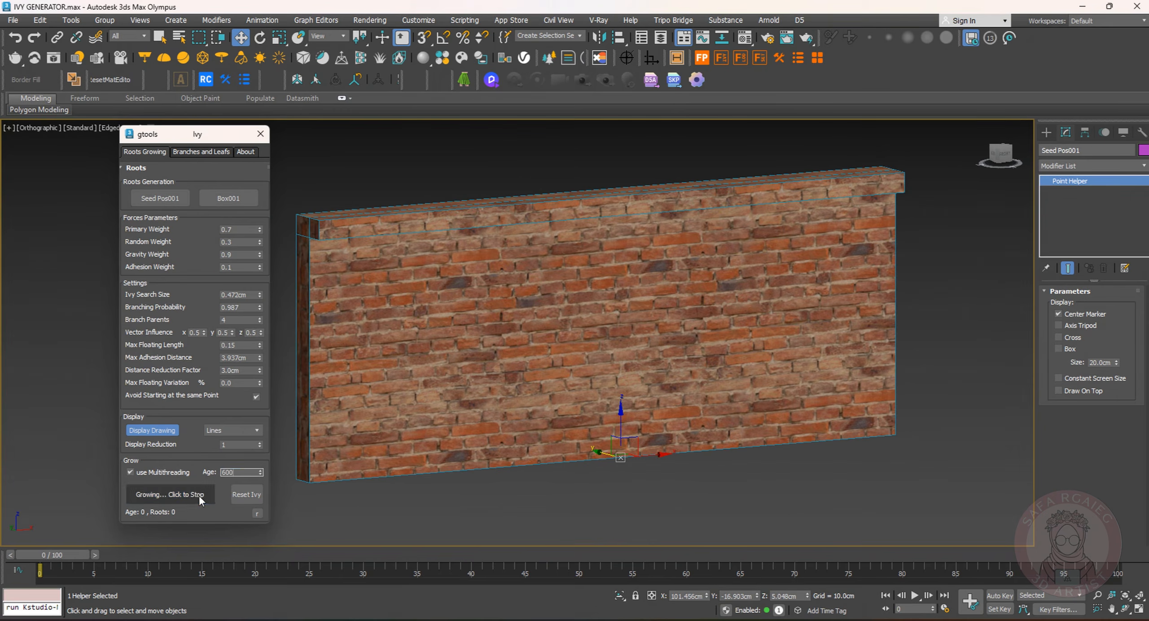
pyautogui.click(198, 495)
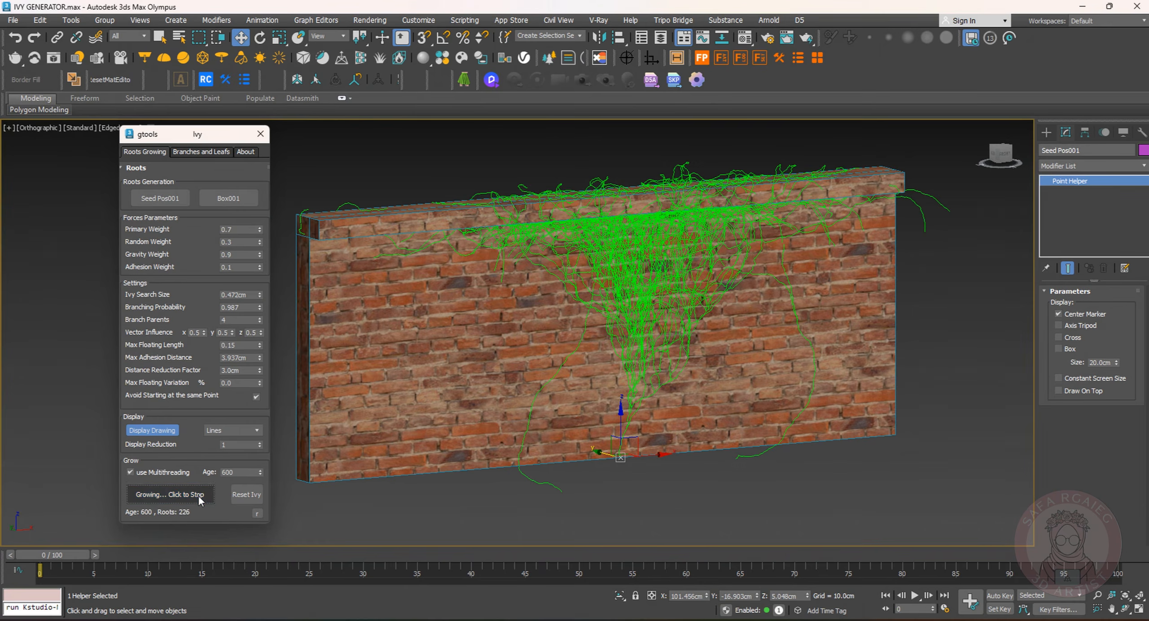
pyautogui.keyDown('alt'); pyautogui.moveTo(519, 415); pyautogui.dragTo(538, 397, button='middle'); pyautogui.keyUp('alt')
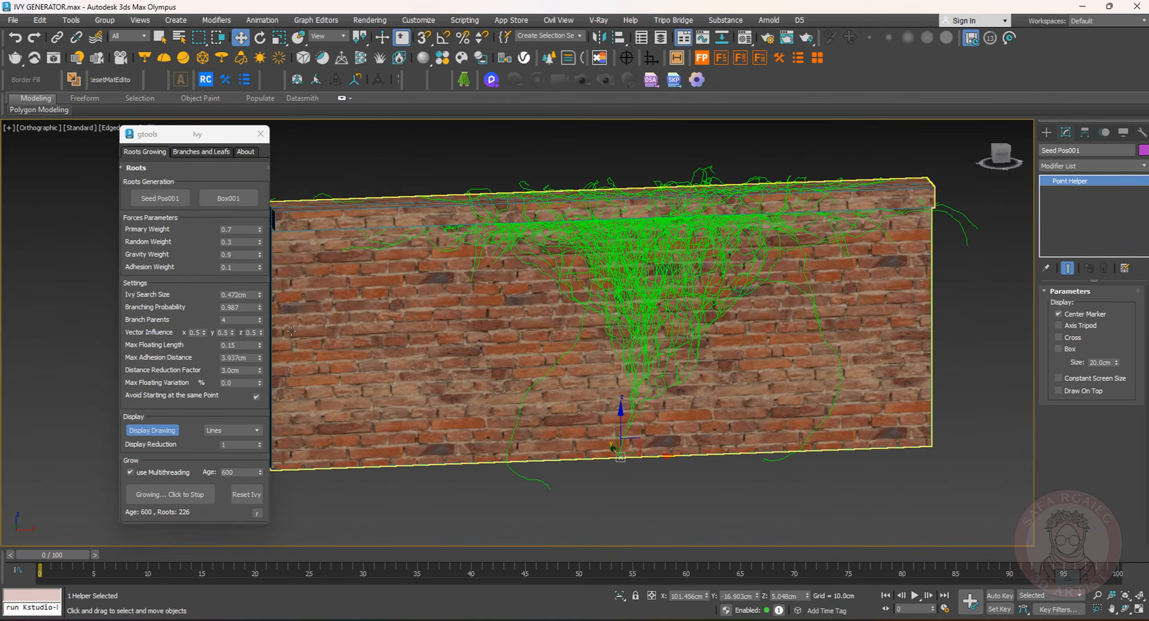
# Reset the ivy and regrow its roots with a Random Weight of 0.8
pyautogui.click(242, 499)
pyautogui.click(259, 241)
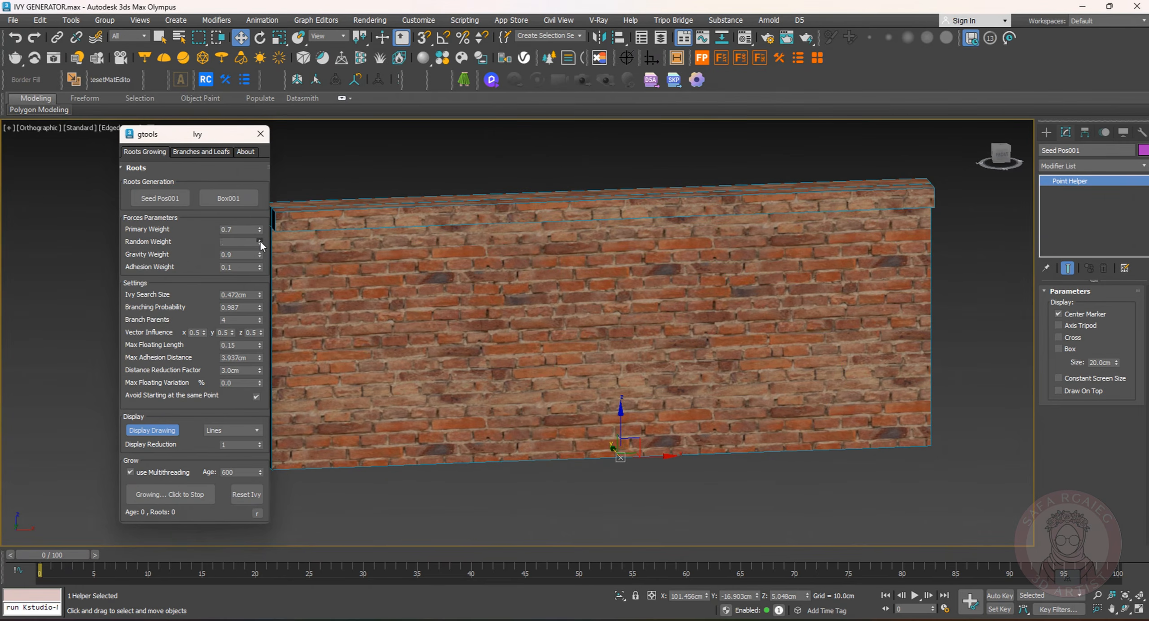
pyautogui.click(170, 495)
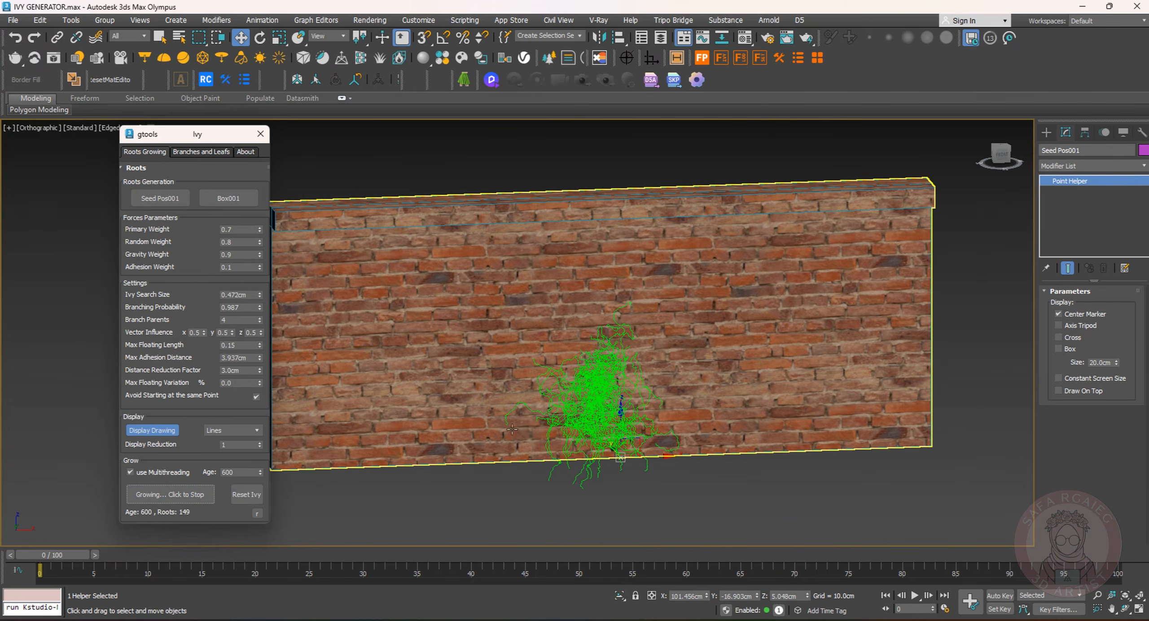
pyautogui.moveTo(534, 423)
pyautogui.keyDown('alt'); pyautogui.mouseDown(button='middle')
pyautogui.moveTo(563, 423)
pyautogui.moveTo(533, 422)
pyautogui.moveTo(543, 420)
pyautogui.mouseUp(button='middle'); pyautogui.keyUp('alt')
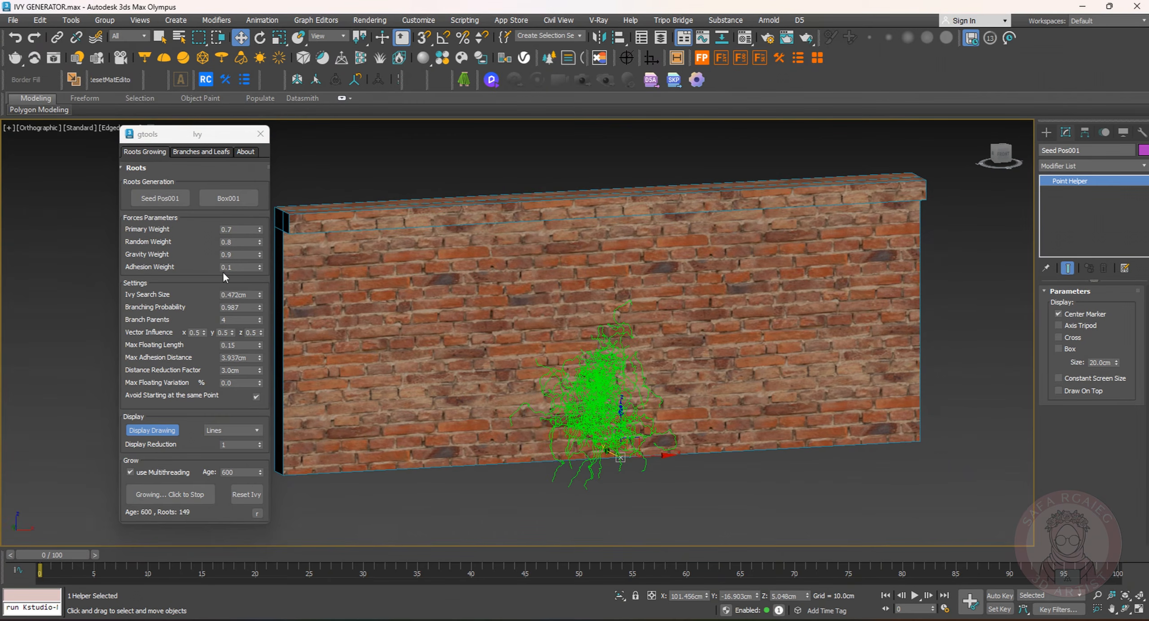
# Reset the ivy and regrow its roots with a Random Weight of 0.2
pyautogui.click(238, 496)
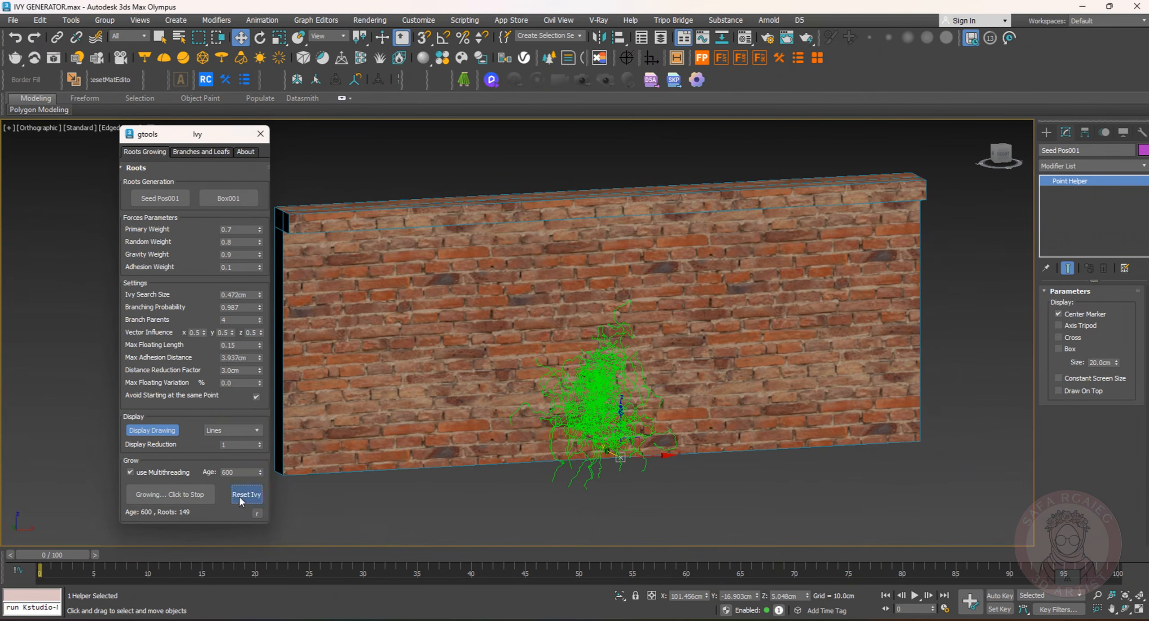
pyautogui.click(260, 244)
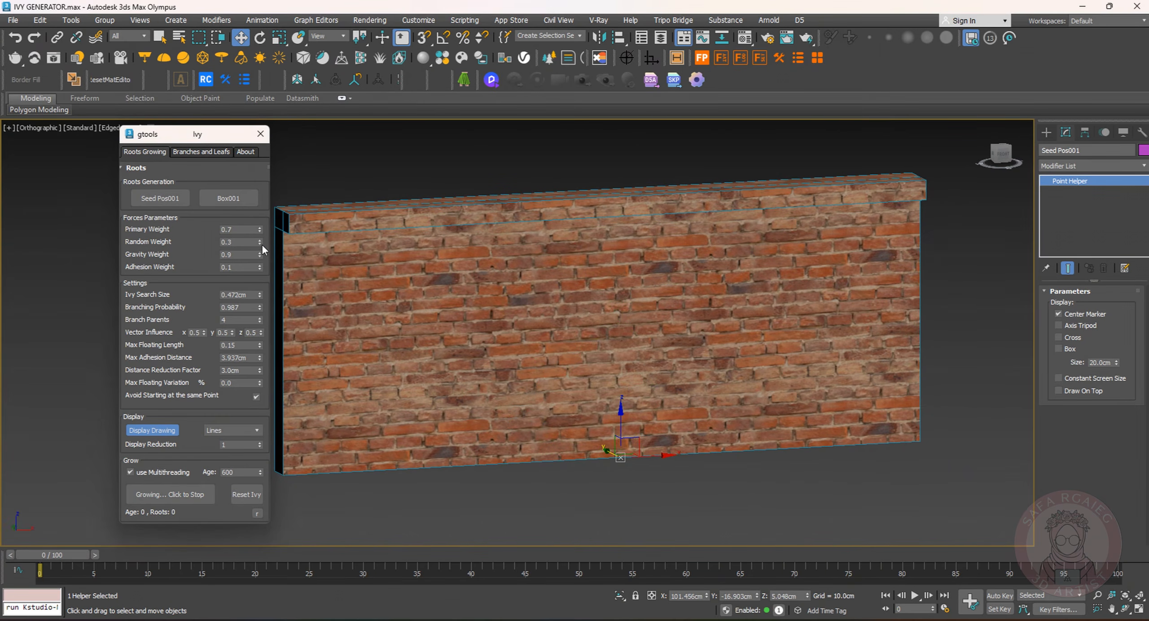
pyautogui.click(171, 496)
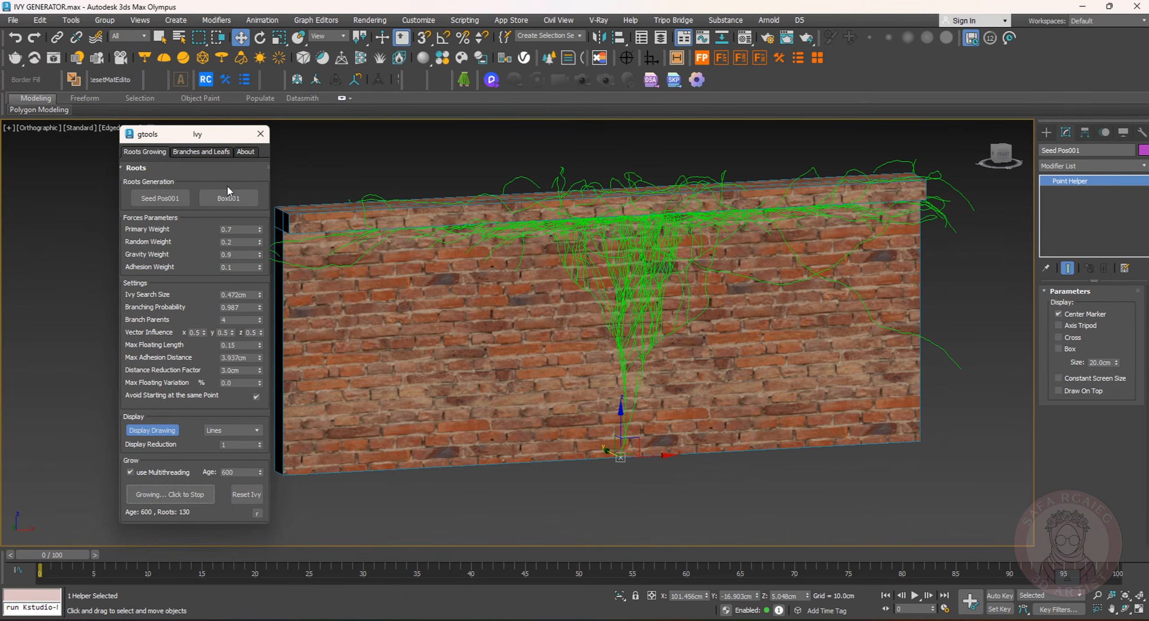
# Generate the ivy branches from the grown roots as a mesh
pyautogui.click(193, 151)
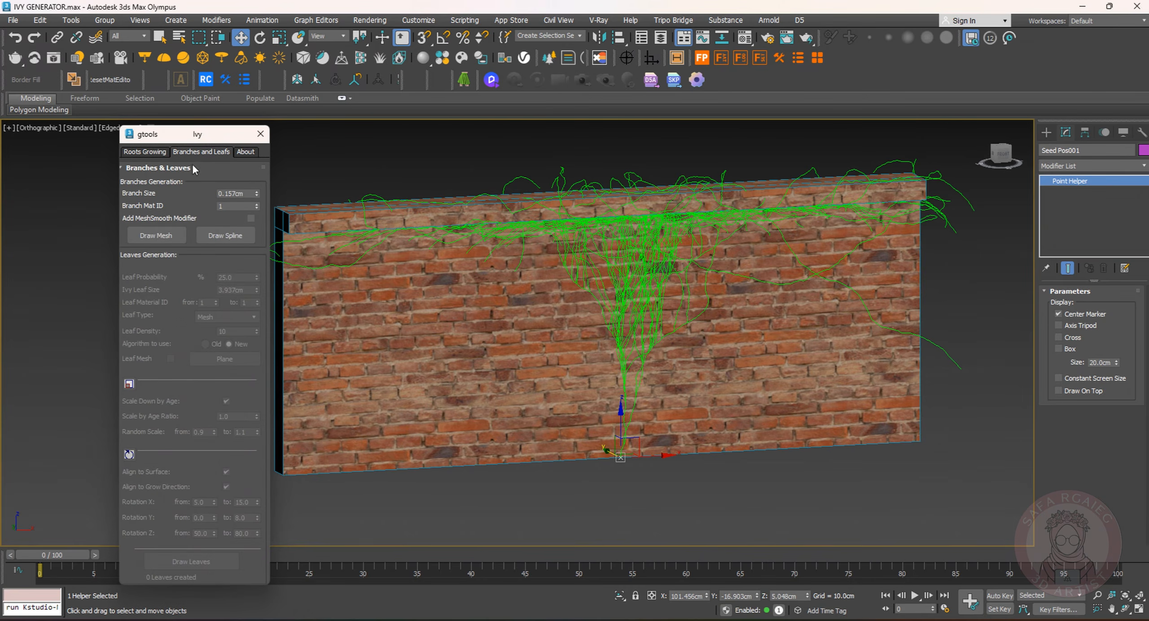
pyautogui.click(169, 237)
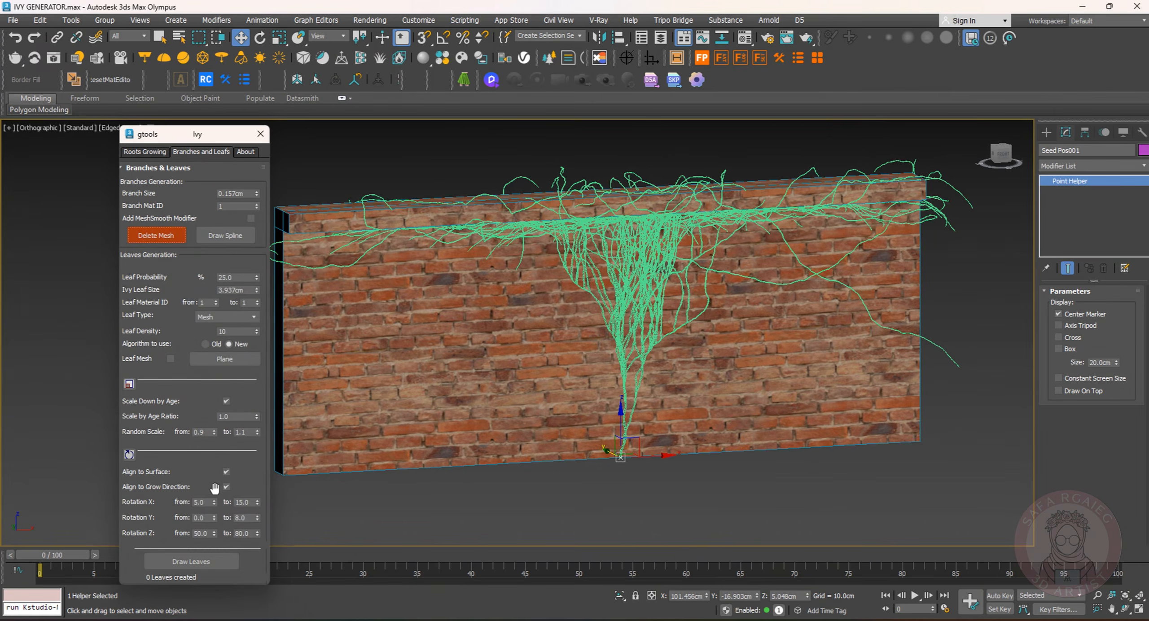
pyautogui.scroll(-1, 202, 462)
pyautogui.scroll(1, 202, 457)
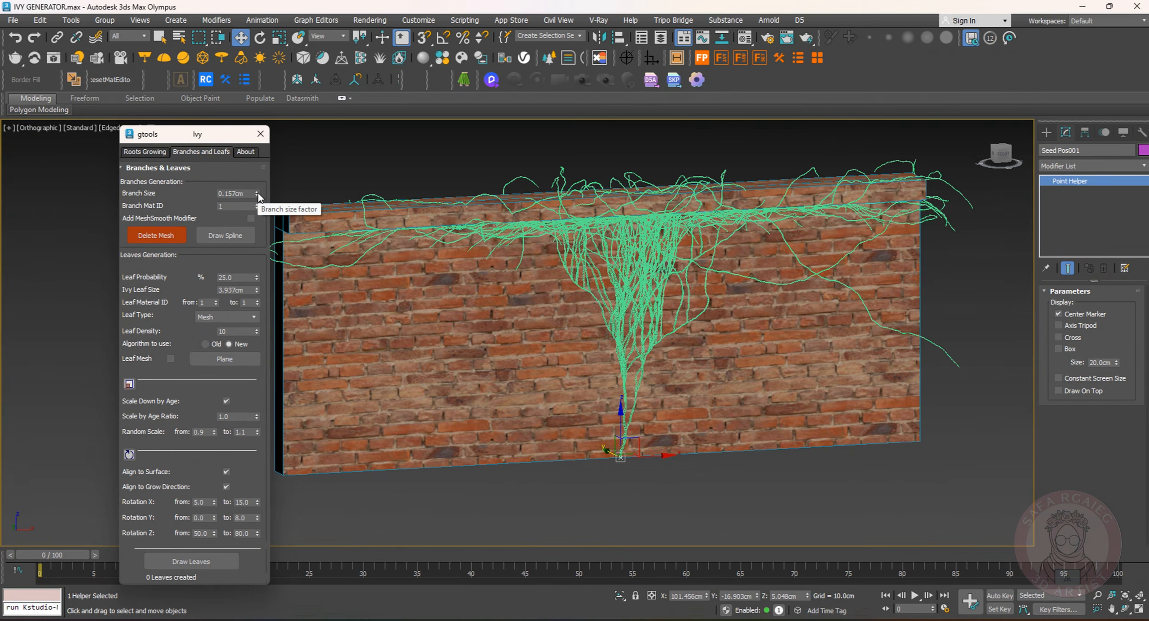
# Thicken the ivy branches to a Branch Size of 0.558 cm and check them up close
pyautogui.click(257, 192)
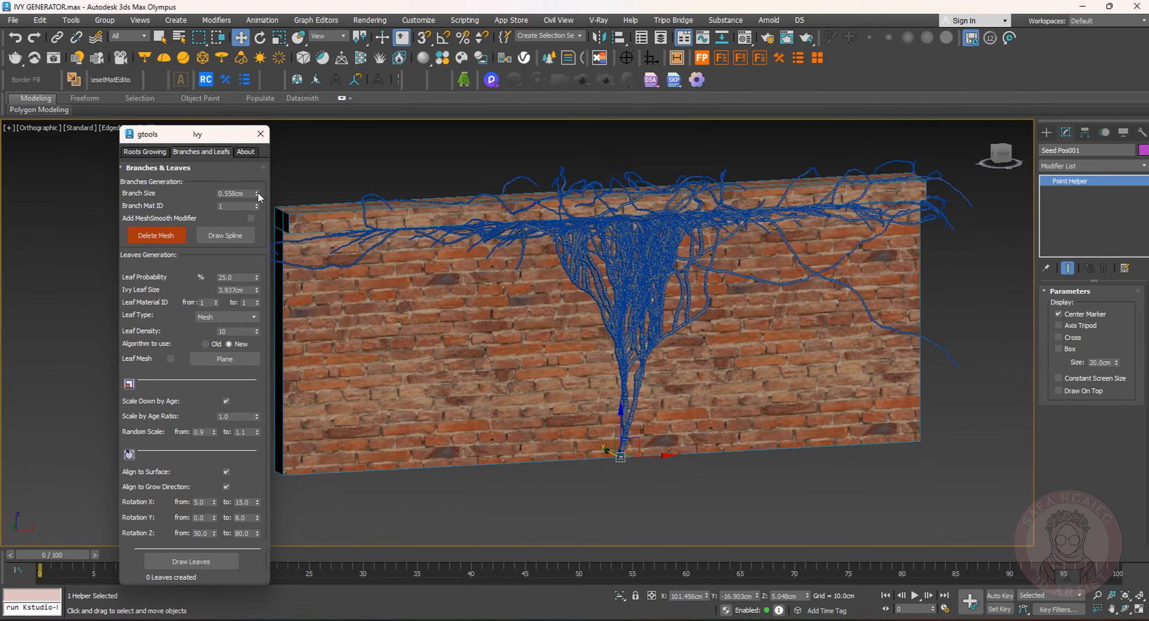
pyautogui.scroll(5, 732, 303)
pyautogui.moveTo(583, 298); pyautogui.dragTo(646, 446, button='middle')
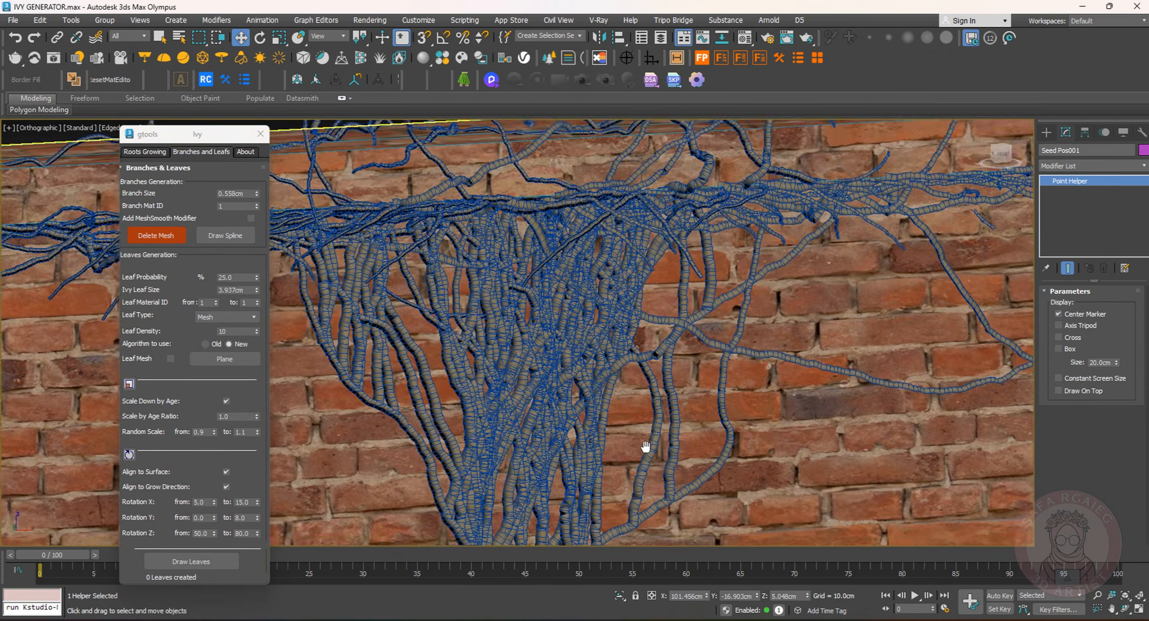
pyautogui.scroll(-3, 645, 447)
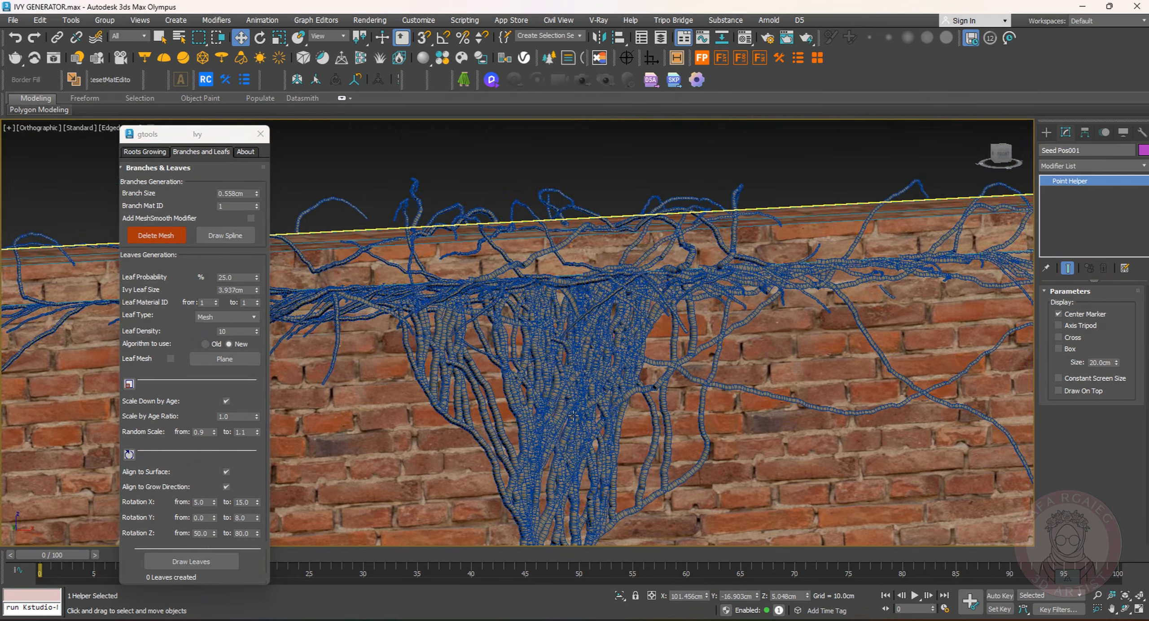
# Reset the Branch Size to its minimum and raise it to 0.201 cm for thinner ivy branches
pyautogui.rightClick(258, 196)
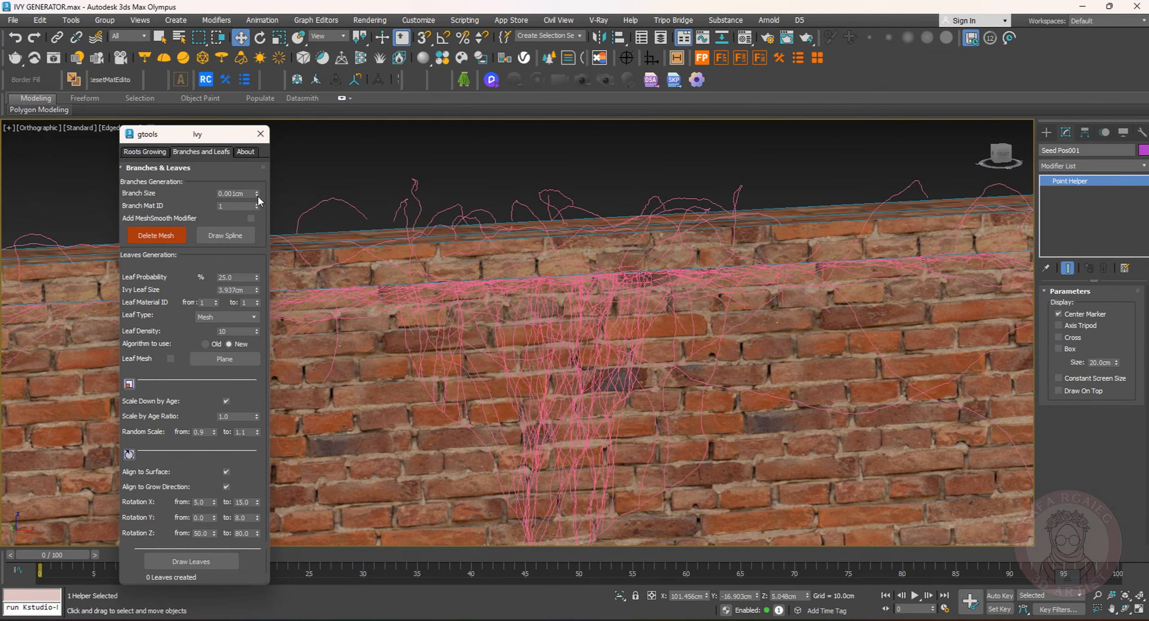
pyautogui.click(258, 190)
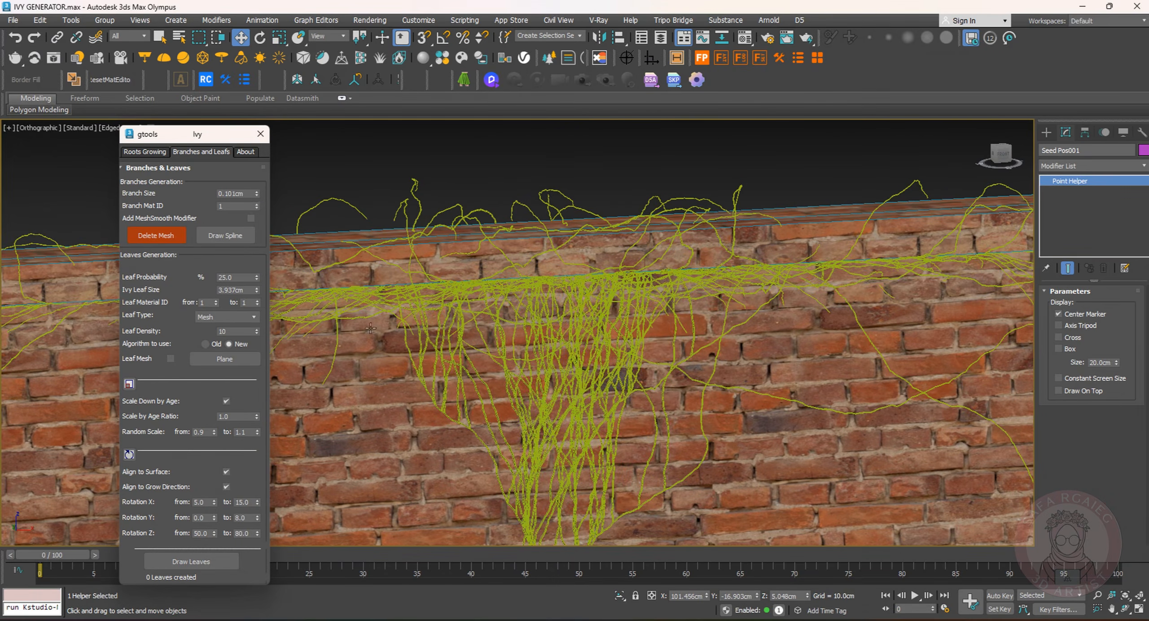
pyautogui.scroll(3, 488, 388)
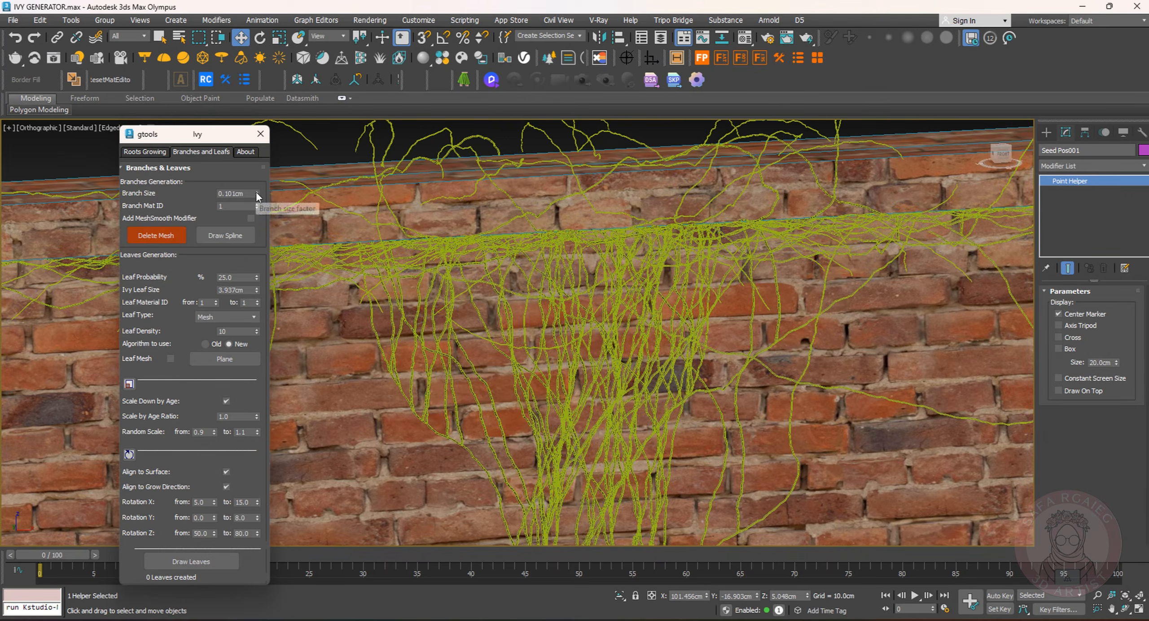
pyautogui.click(257, 192)
pyautogui.scroll(-6, 494, 408)
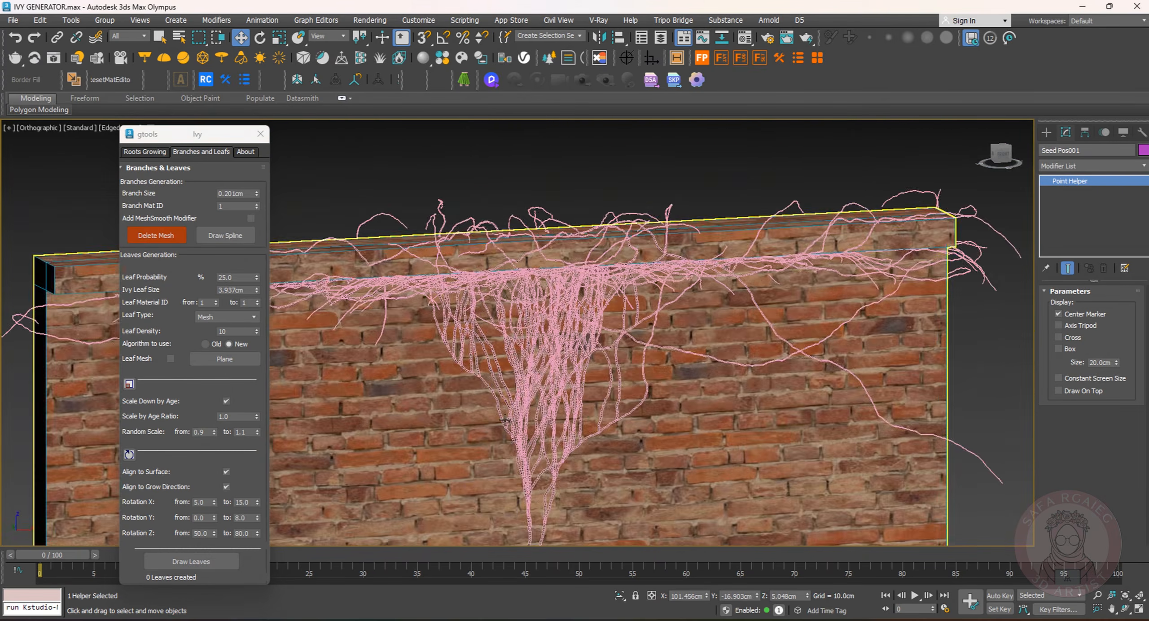
pyautogui.keyDown('alt'); pyautogui.moveTo(539, 319); pyautogui.dragTo(561, 319, button='middle'); pyautogui.keyUp('alt')
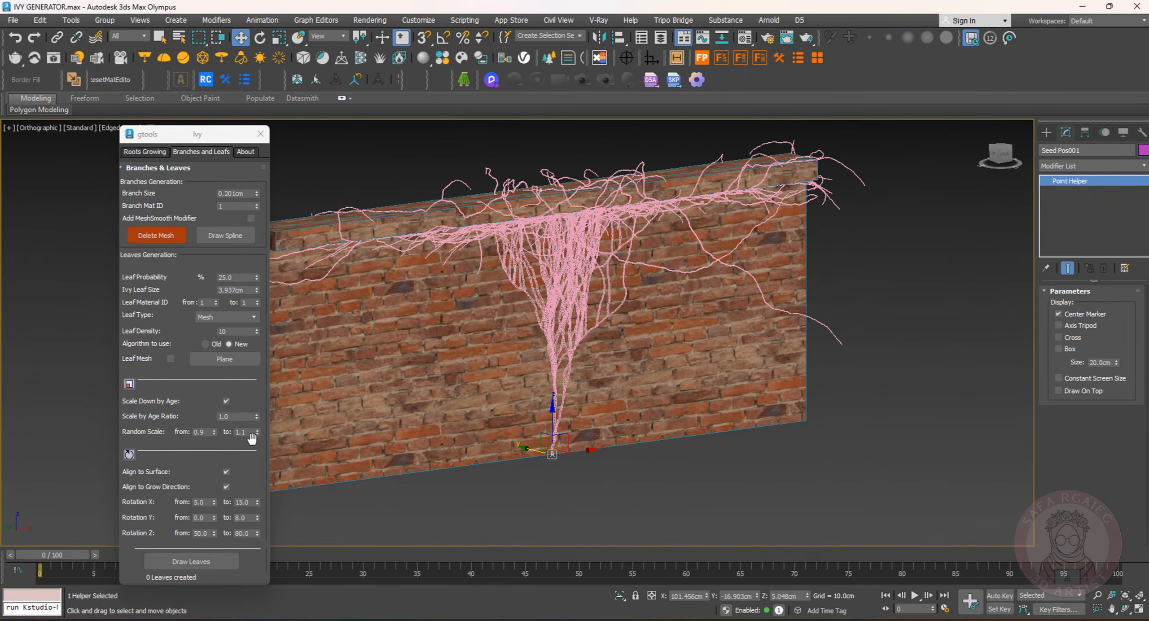
# Draw mesh leaves on the ivy branches and turn off the edged-faces display in the viewport
pyautogui.click(186, 562)
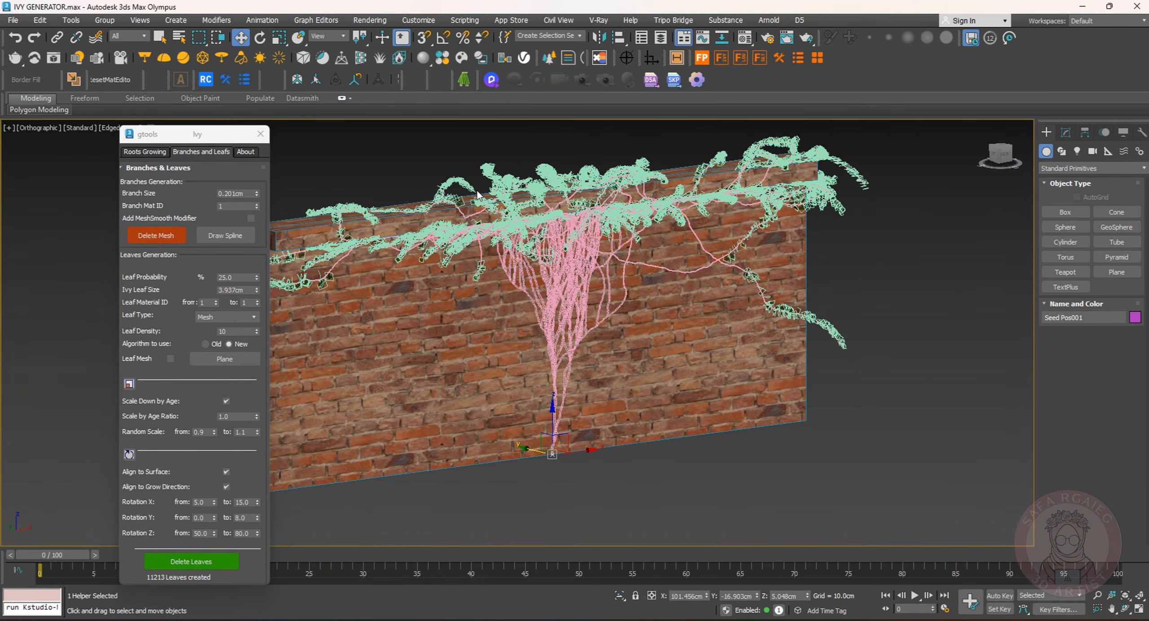
pyautogui.scroll(5, 478, 195)
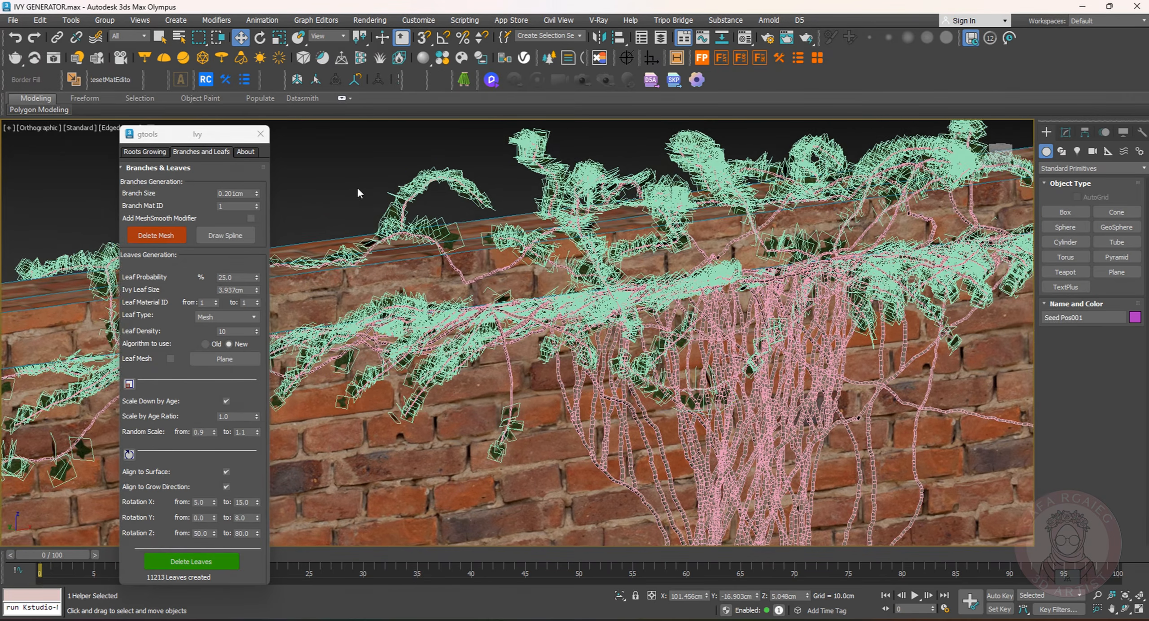
pyautogui.click(357, 193)
pyautogui.press('F4')
# Examine the shaded ivy leaves and branches up close along the upper part of the brick wall
pyautogui.moveTo(358, 194)
pyautogui.mouseDown(button='middle')
pyautogui.moveTo(379, 202)
pyautogui.moveTo(405, 246)
pyautogui.moveTo(469, 249)
pyautogui.moveTo(423, 236)
pyautogui.moveTo(495, 384)
pyautogui.mouseUp(button='middle')
pyautogui.click(456, 438)
pyautogui.moveTo(456, 438); pyautogui.dragTo(490, 436, button='middle')
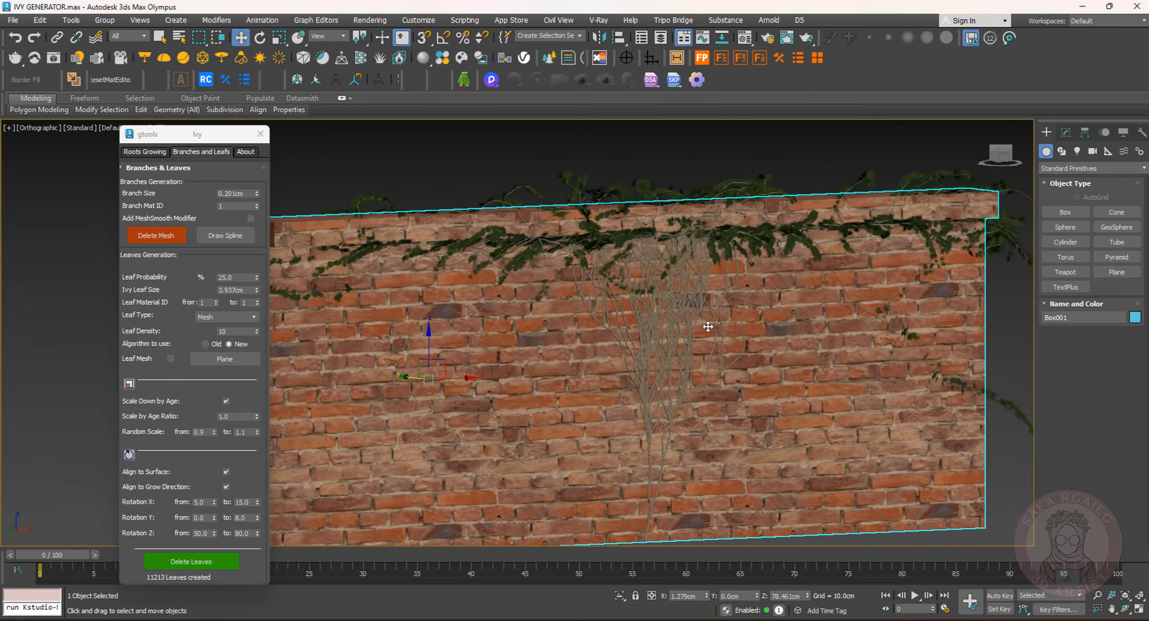
pyautogui.scroll(8, 708, 327)
pyautogui.moveTo(709, 325); pyautogui.dragTo(658, 556, button='middle')
pyautogui.moveTo(895, 389); pyautogui.dragTo(684, 418, button='middle')
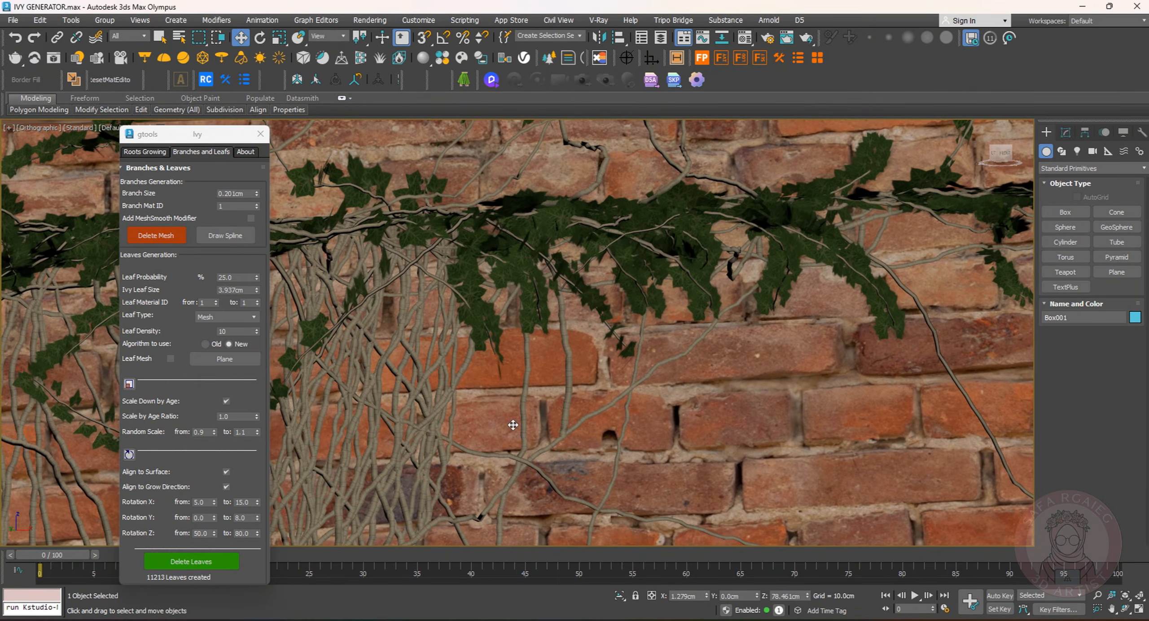
pyautogui.scroll(-3, 512, 424)
pyautogui.scroll(-4, 492, 442)
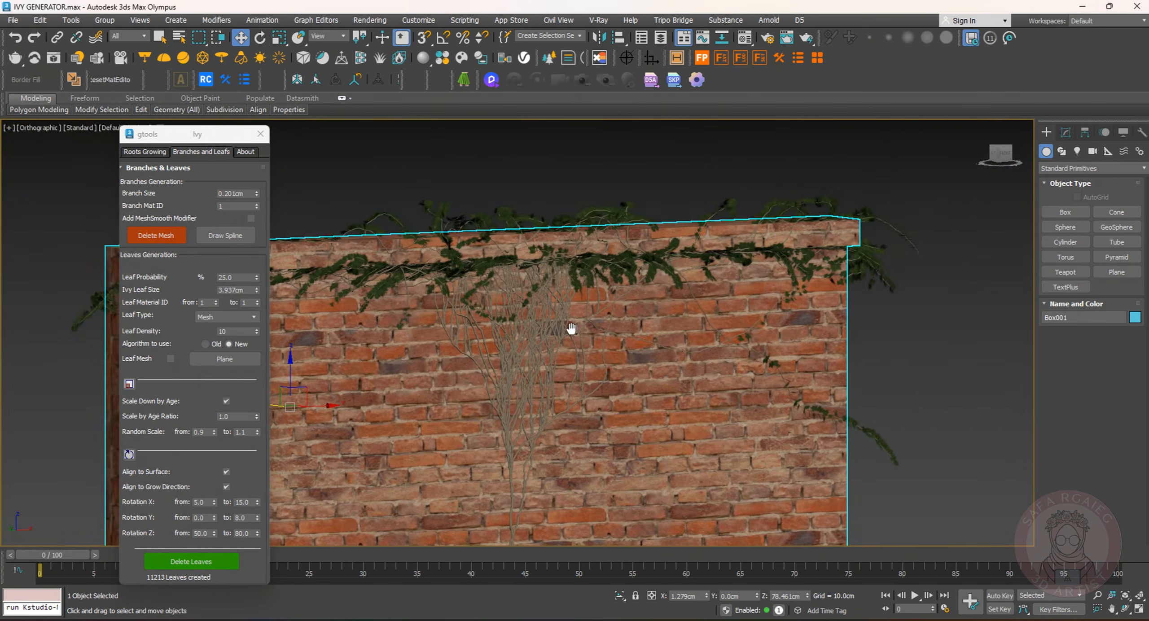
# Set the leaves' minimum Rotation X to 5.3
pyautogui.moveTo(571, 329); pyautogui.dragTo(606, 310, button='middle')
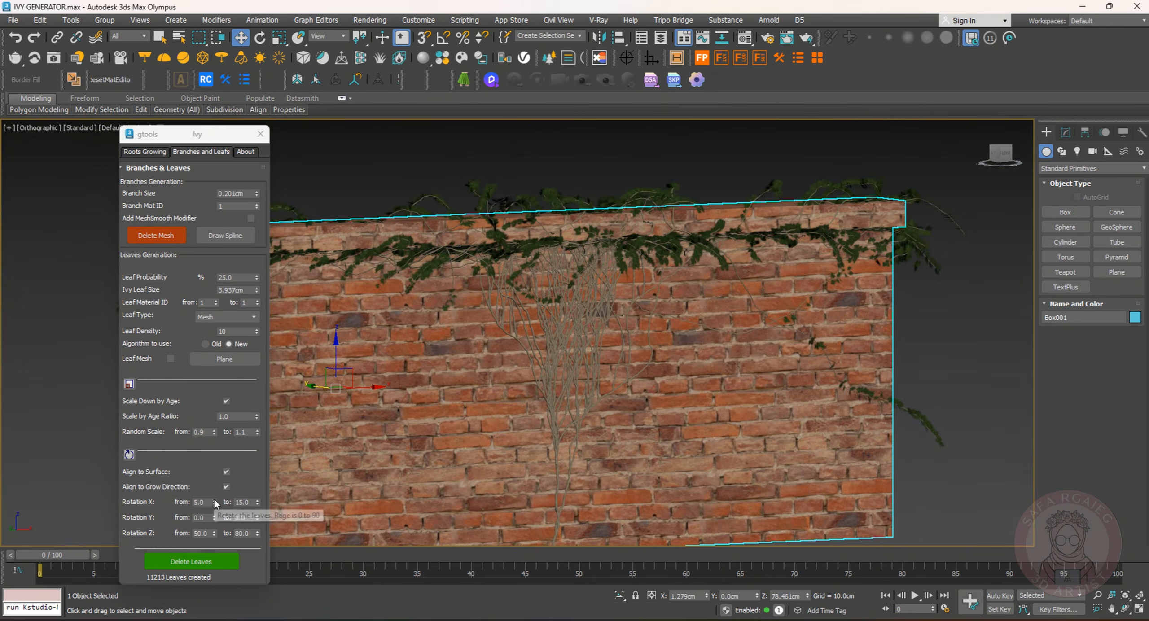
pyautogui.click(213, 499)
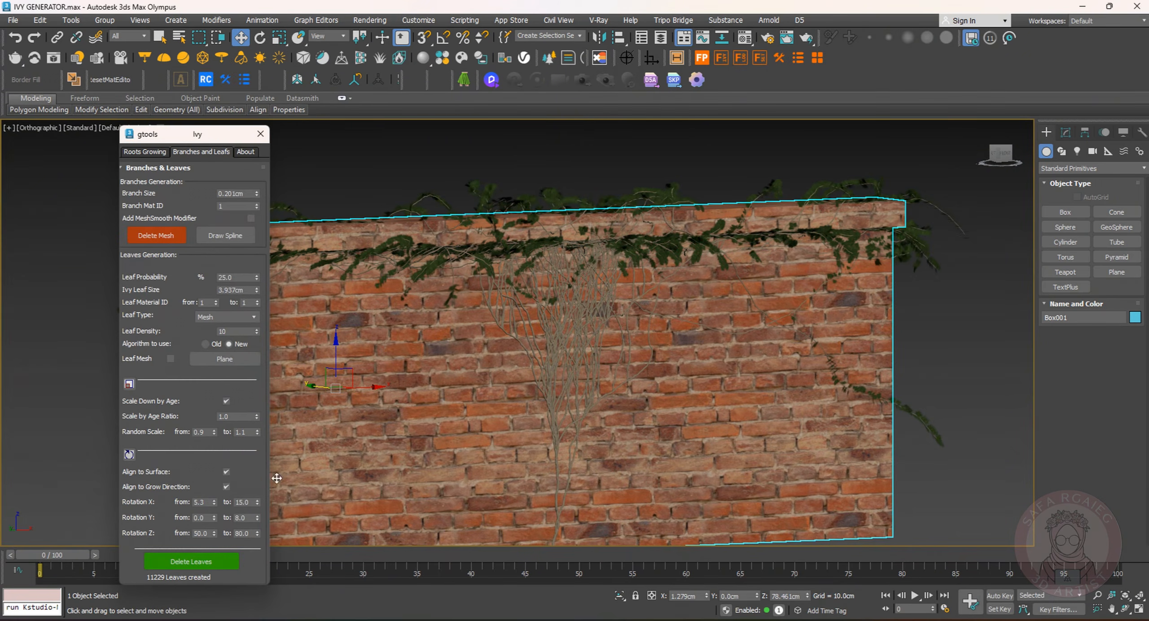
# Delete the leaves, then set minimum Rotation X to 9.0, Y to 3.4 and Z to 47.2, with Leaf Type Instance
pyautogui.click(207, 563)
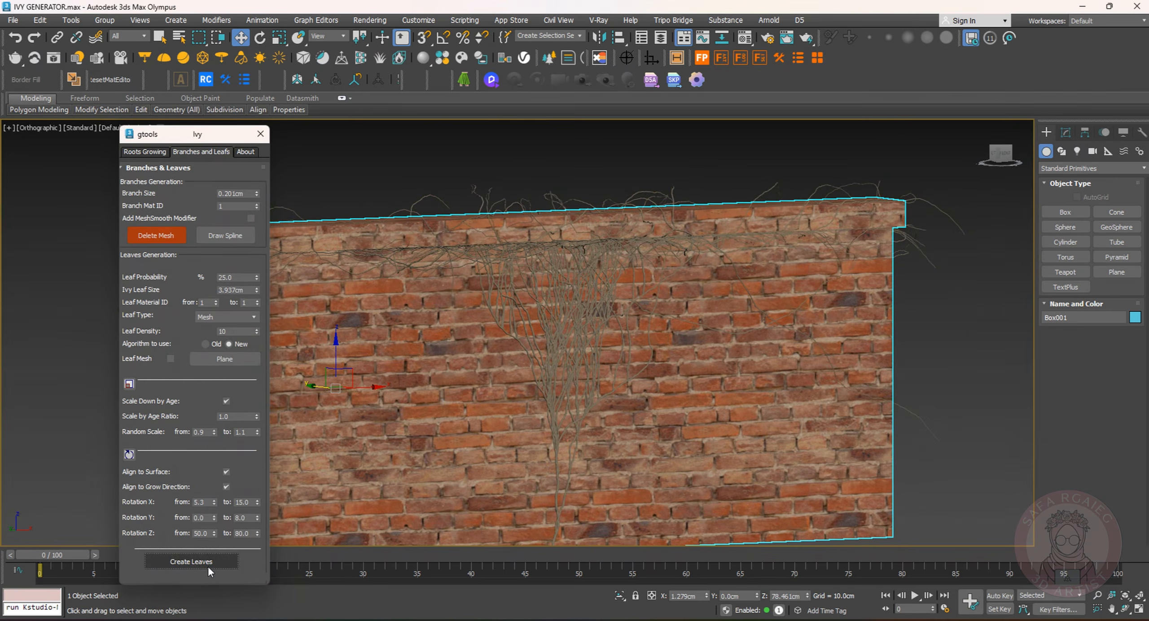
pyautogui.click(214, 500)
pyautogui.click(207, 505)
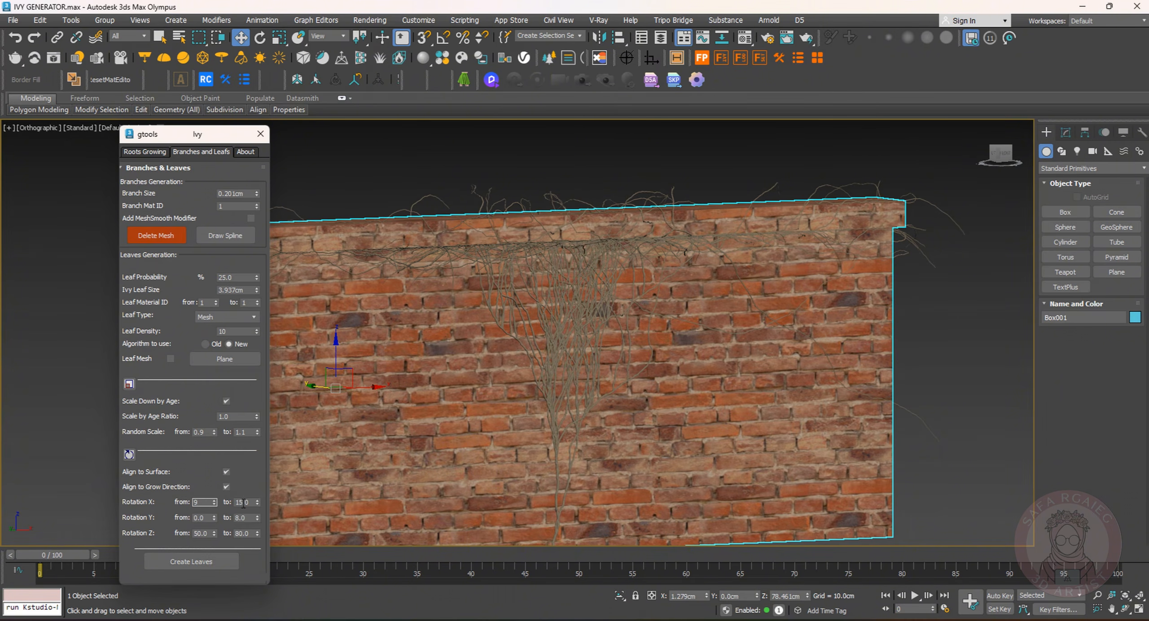
pyautogui.click(209, 518)
pyautogui.moveTo(215, 517); pyautogui.dragTo(216, 495)
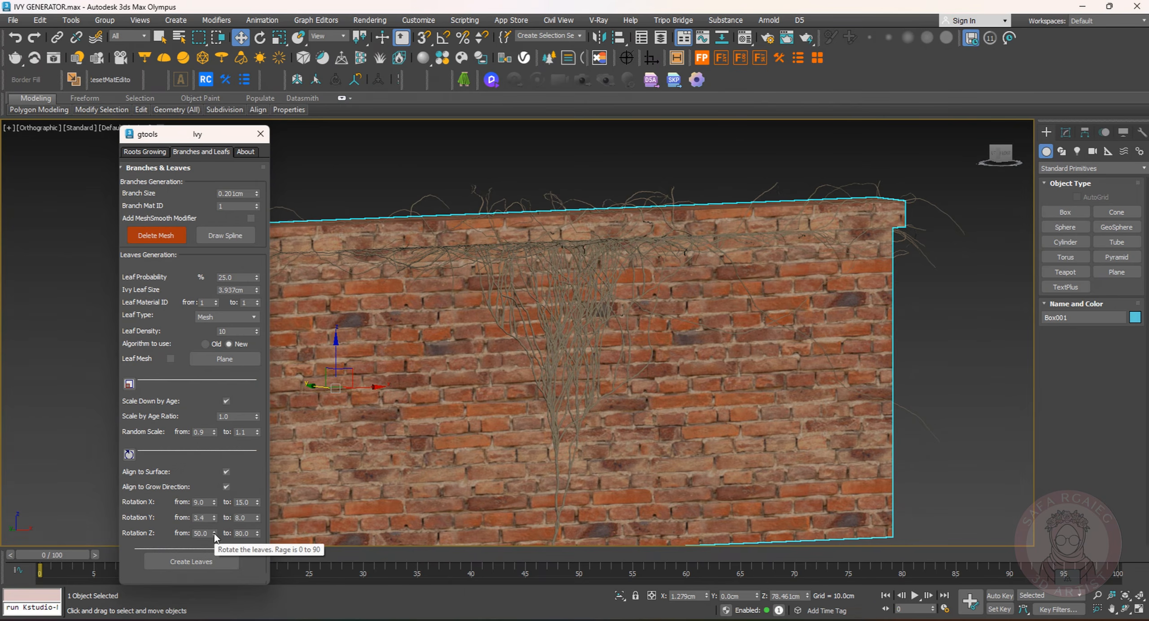
pyautogui.moveTo(214, 534); pyautogui.dragTo(213, 542)
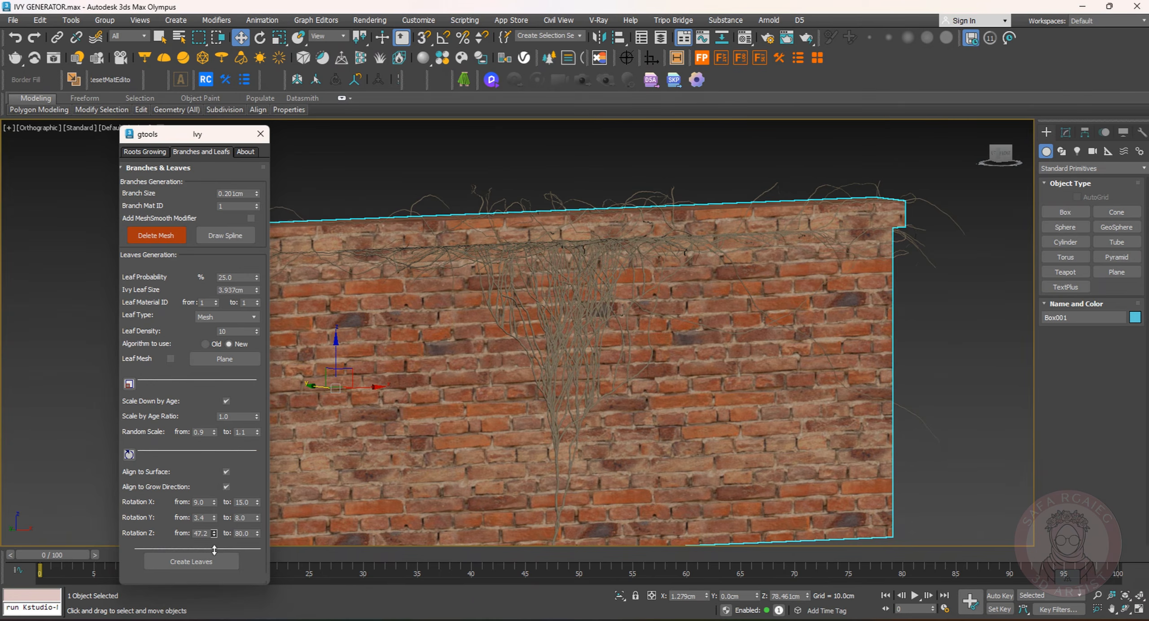
pyautogui.click(223, 317)
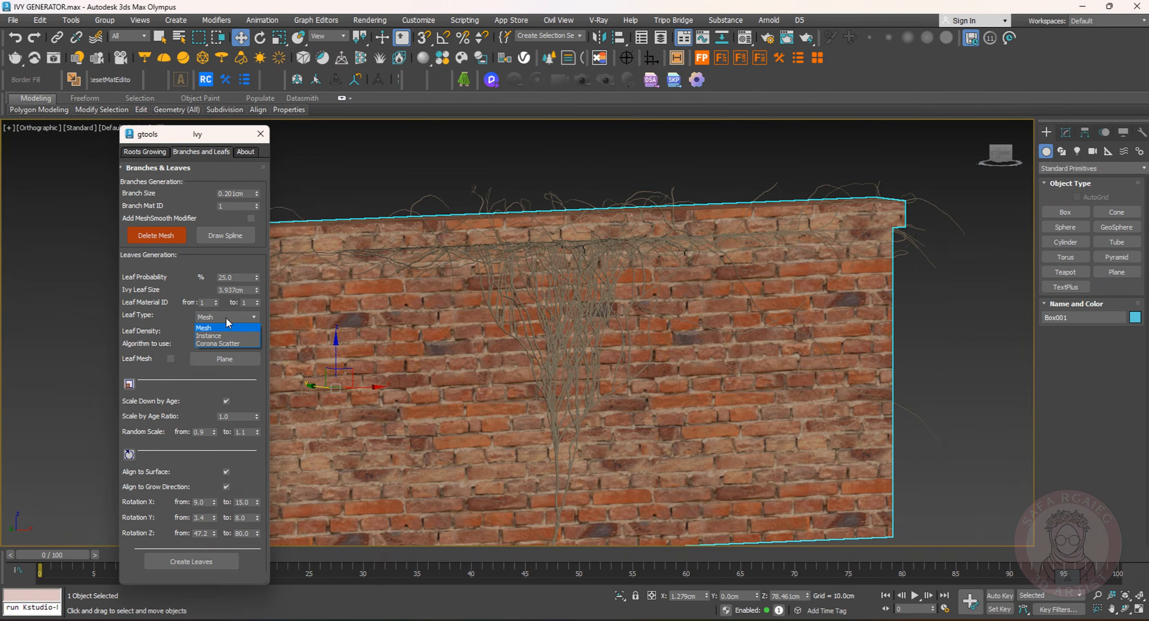
pyautogui.click(206, 337)
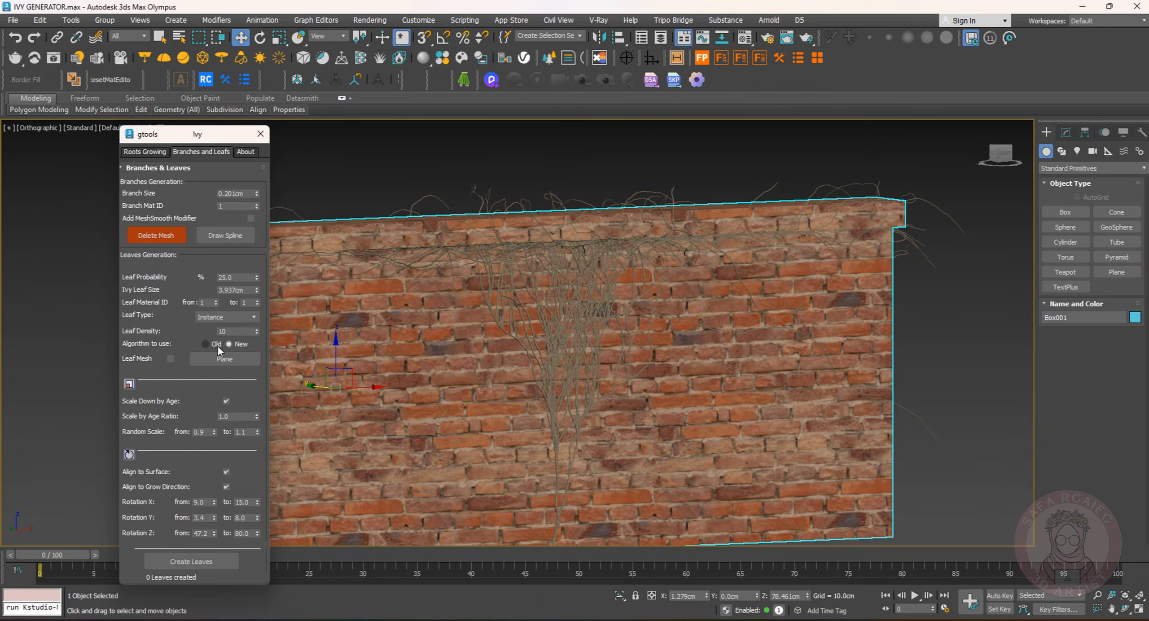
# Try drawing the ivy branches as splines on the wall and delete the splines again
pyautogui.click(231, 237)
pyautogui.scroll(5, 618, 284)
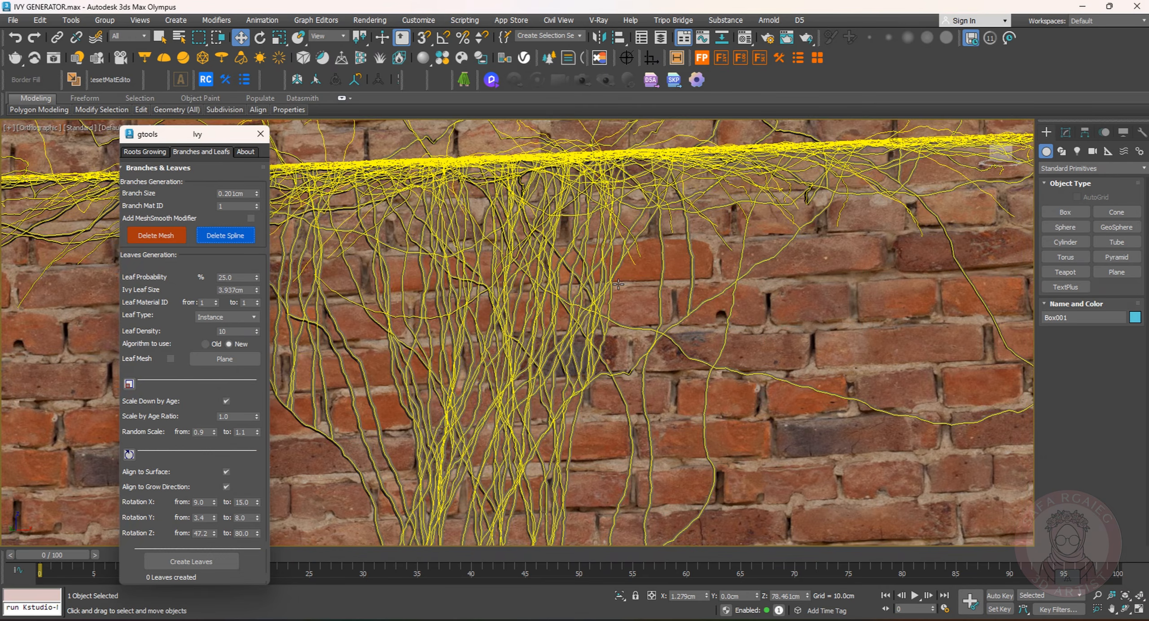
pyautogui.scroll(-5, 618, 284)
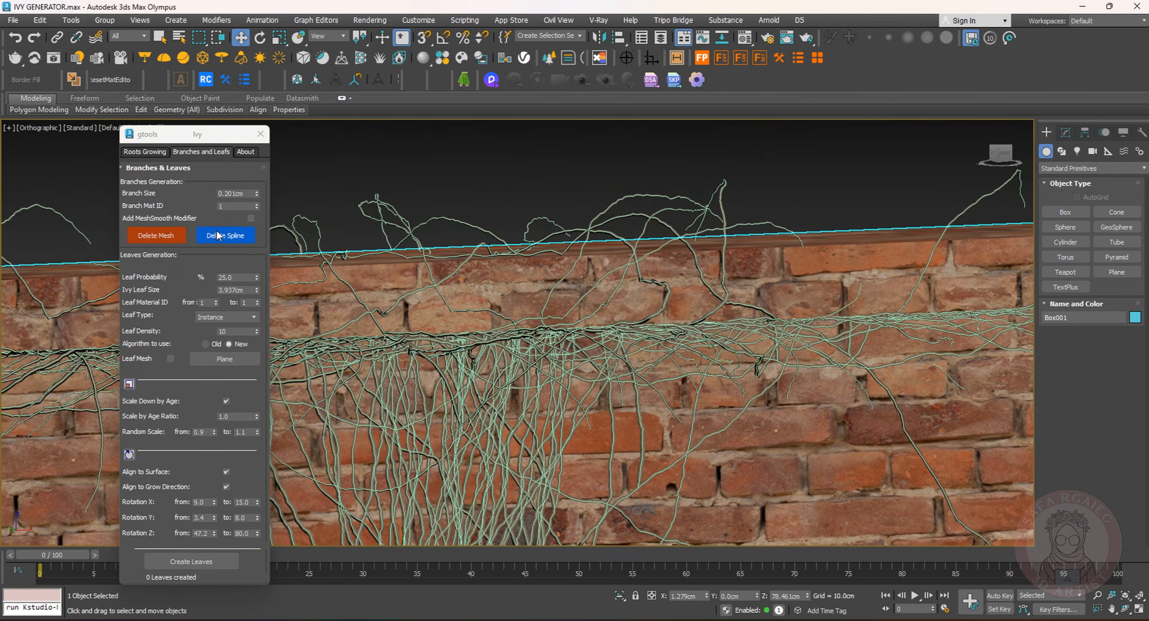
pyautogui.click(217, 237)
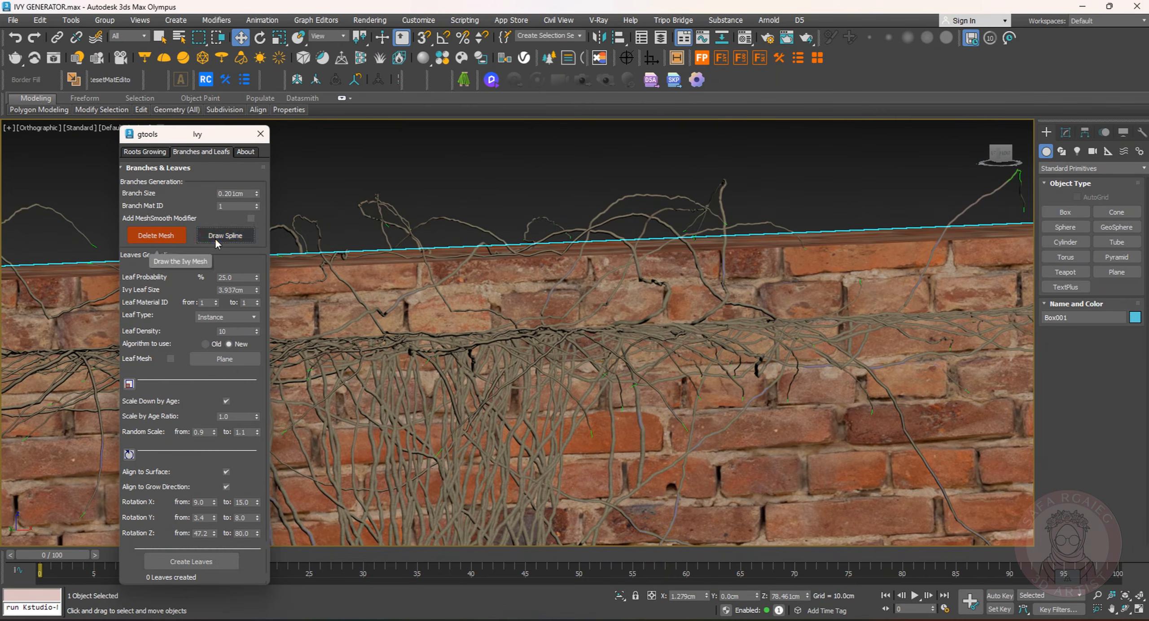
pyautogui.click(215, 239)
pyautogui.click(215, 238)
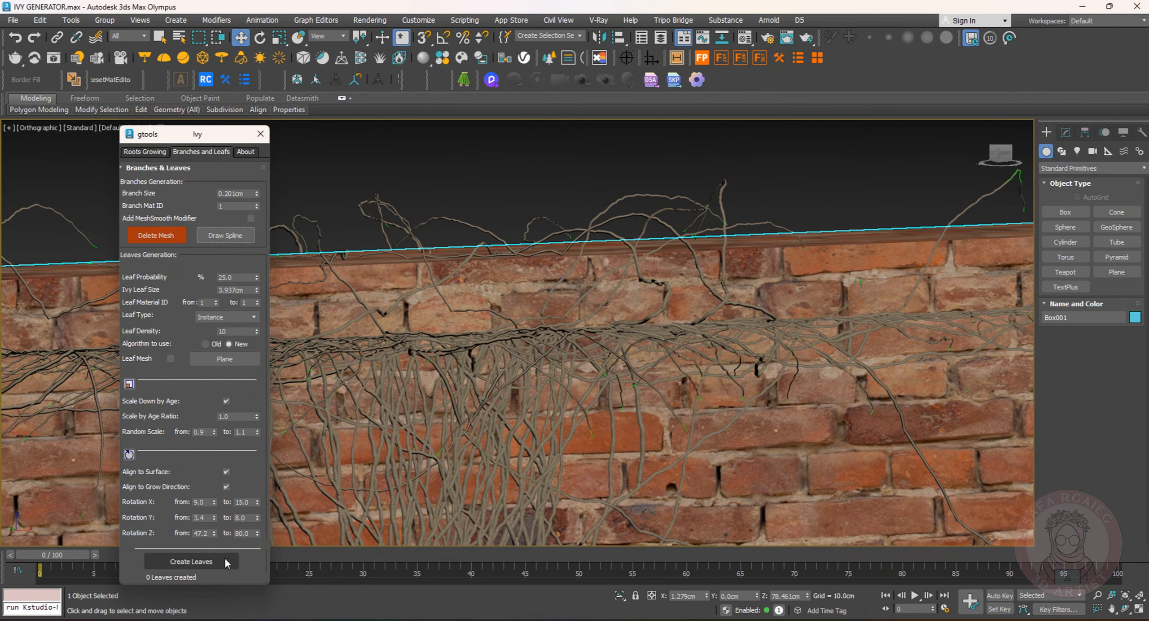
# Lower the ivy's Branch Size to 0.101 cm
pyautogui.click(256, 196)
pyautogui.click(257, 192)
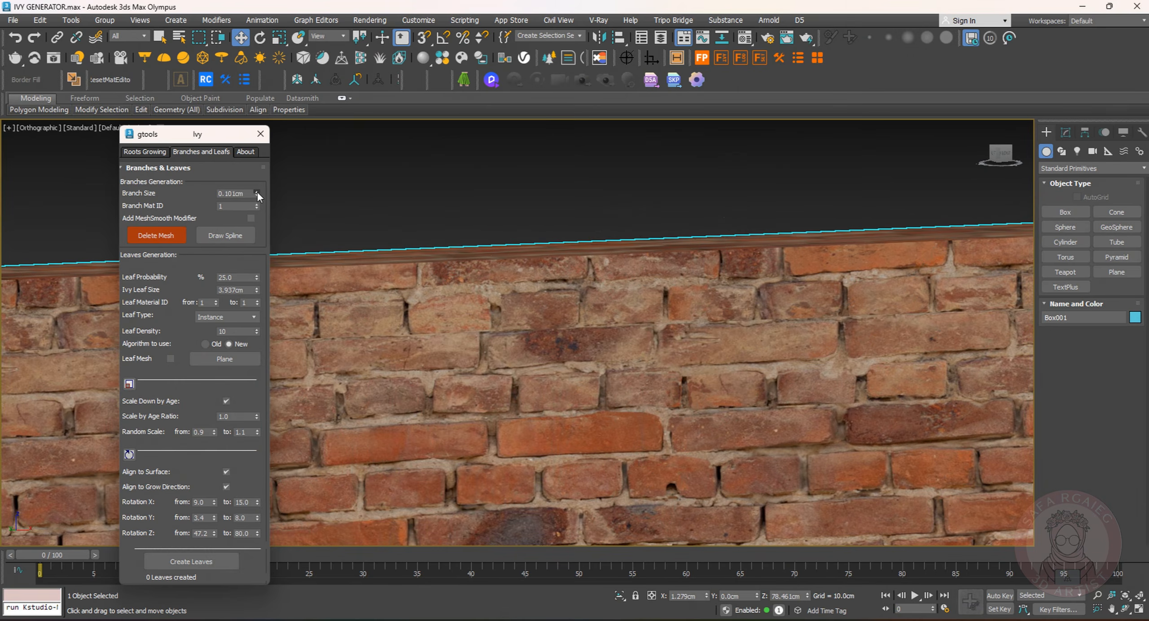
pyautogui.click(257, 192)
pyautogui.click(256, 196)
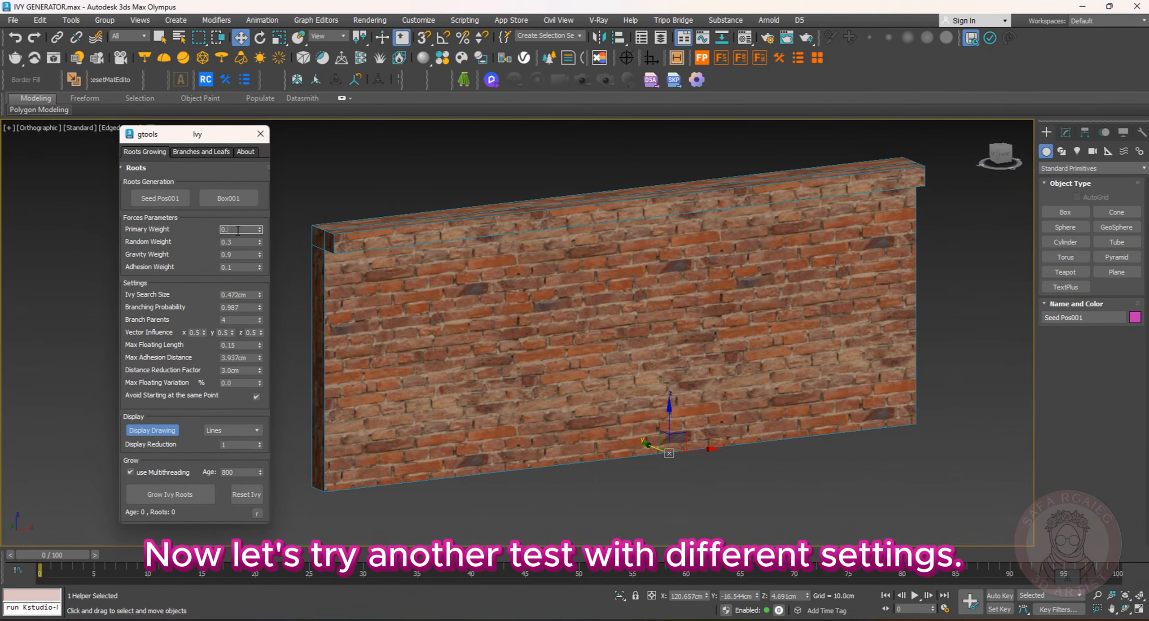
# Grow the ivy roots with Primary and Random Weight 0.1, Gravity Weight 0.9, Max Floating Variation 1.7% and Age 600
pyautogui.click(241, 241)
pyautogui.click(244, 255)
pyautogui.click(241, 382)
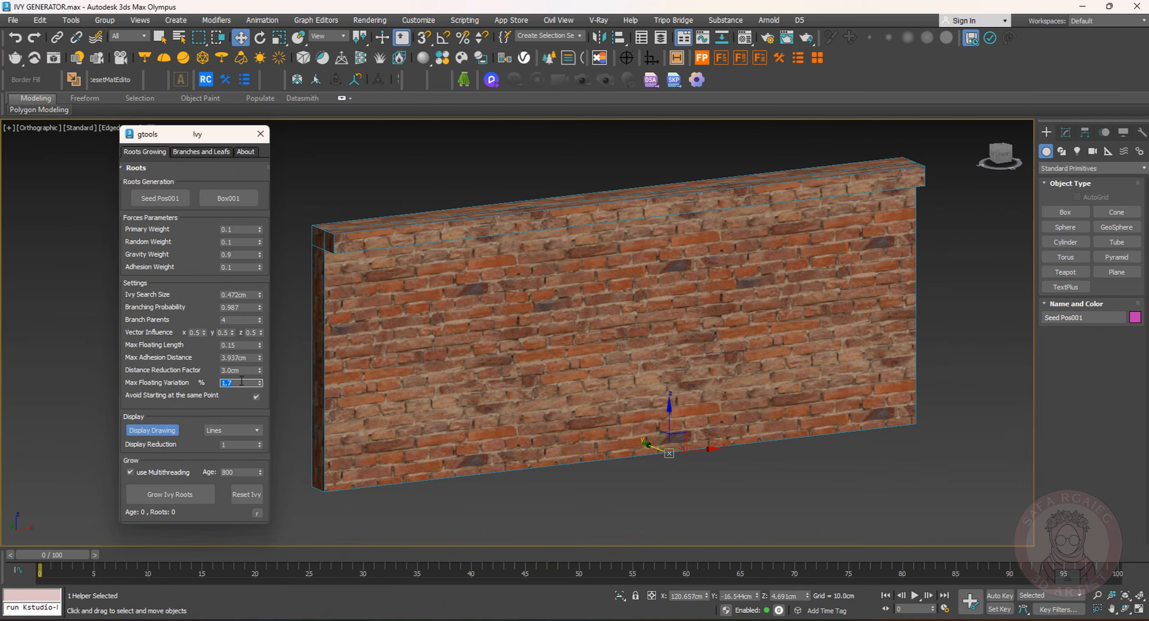
pyautogui.doubleClick(234, 472)
pyautogui.click(187, 502)
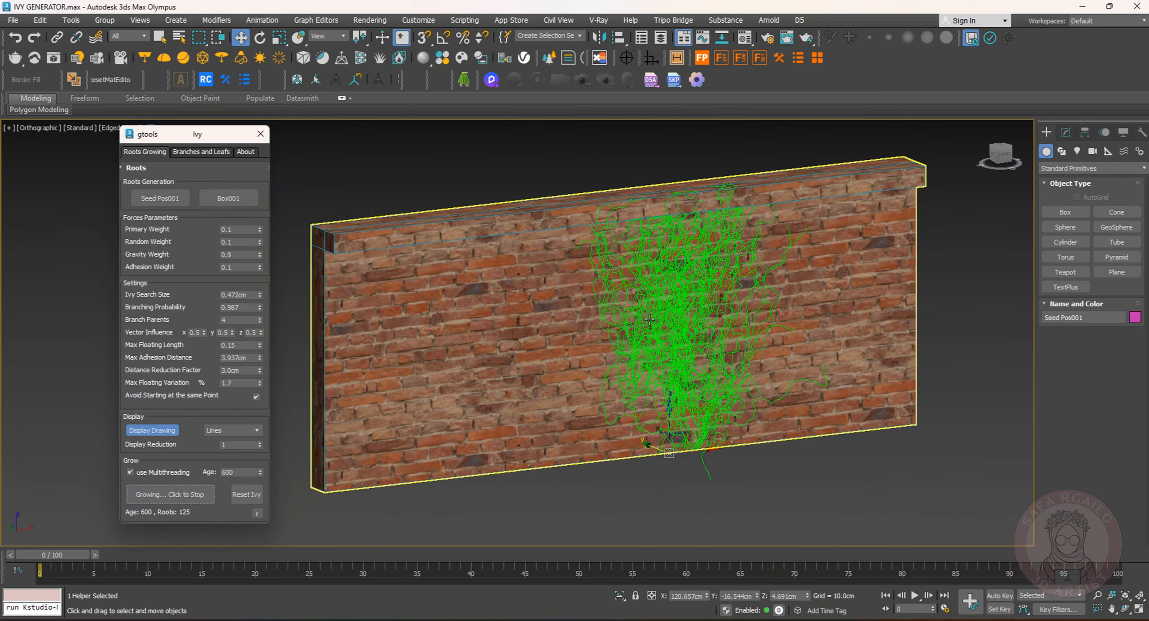
# Draw the ivy branches as a mesh from the grown roots and turn off the edged-faces display
pyautogui.moveTo(650, 345)
pyautogui.keyDown('alt'); pyautogui.mouseDown(button='middle')
pyautogui.moveTo(616, 344)
pyautogui.moveTo(638, 334)
pyautogui.mouseUp(button='middle'); pyautogui.keyUp('alt')
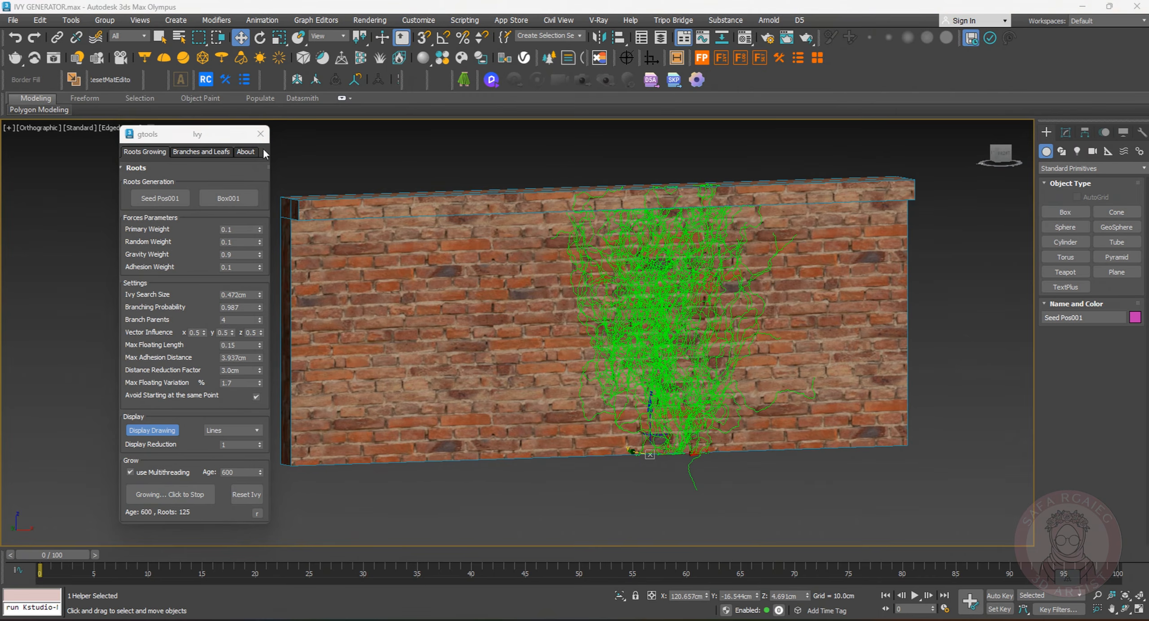
pyautogui.click(204, 151)
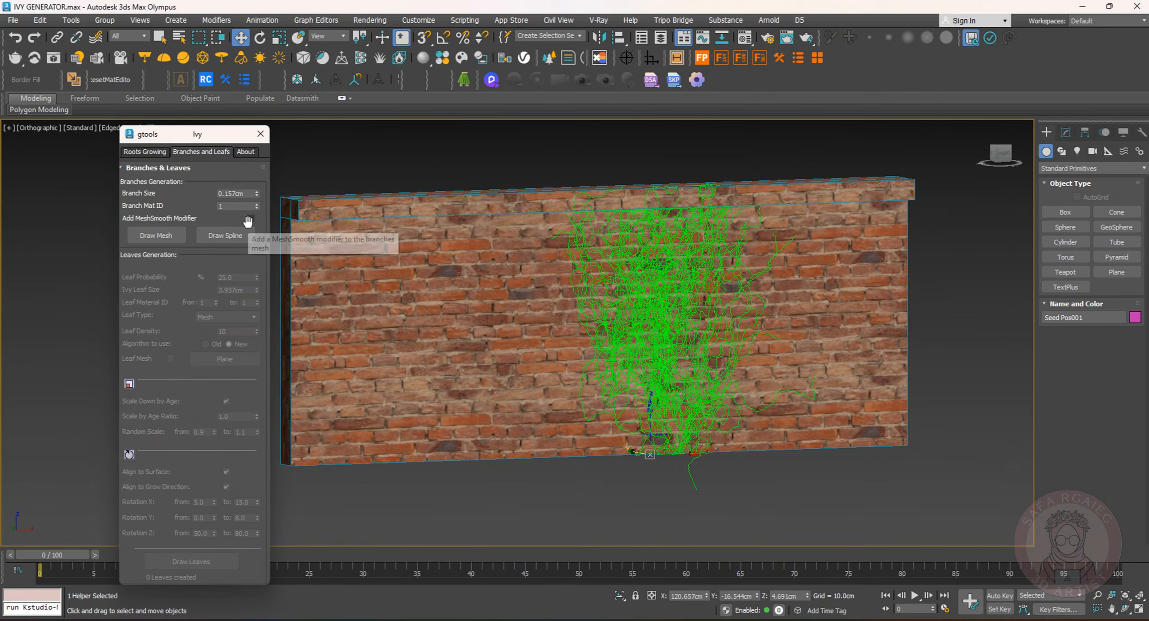
pyautogui.scroll(-1, 197, 448)
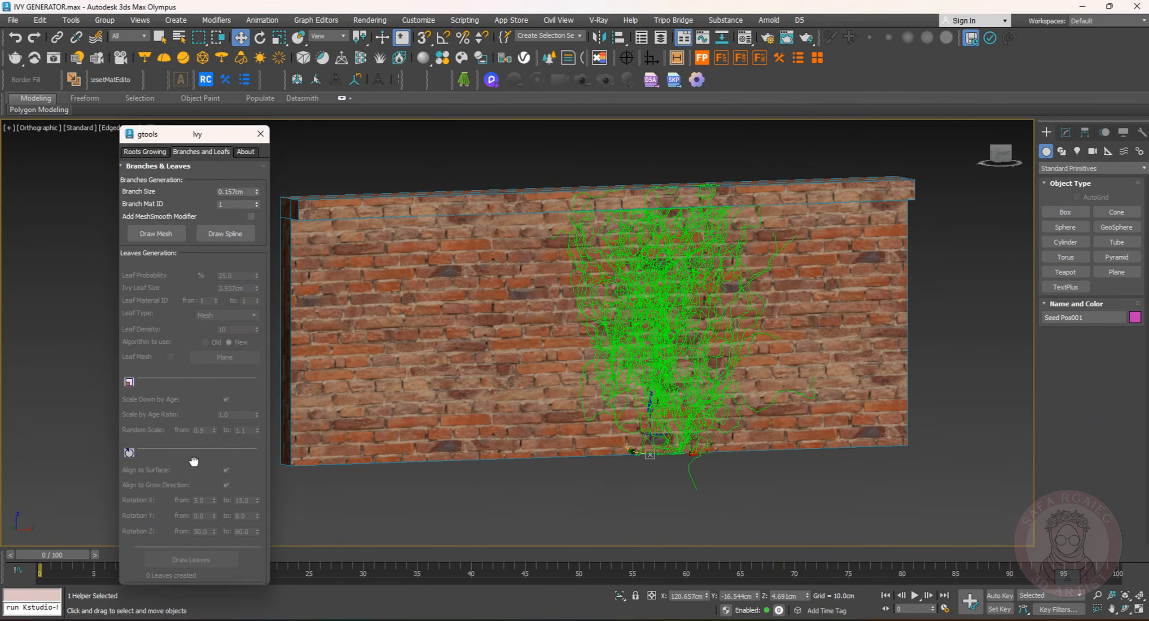
pyautogui.click(167, 232)
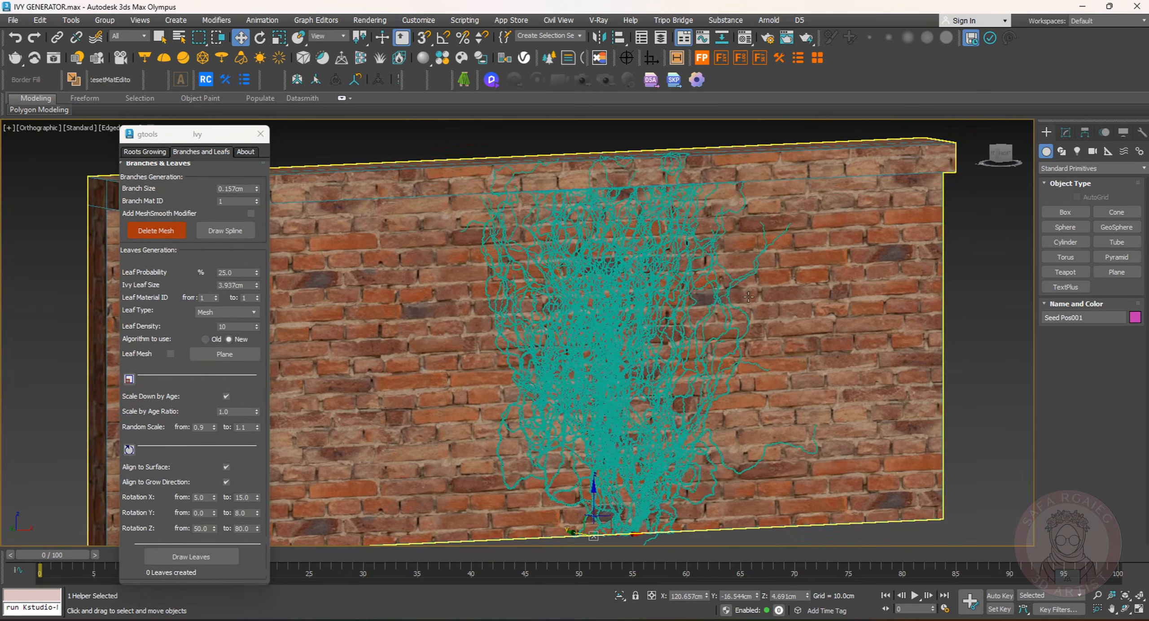
pyautogui.press('F4')
pyautogui.scroll(5, 637, 328)
pyautogui.scroll(-5, 637, 328)
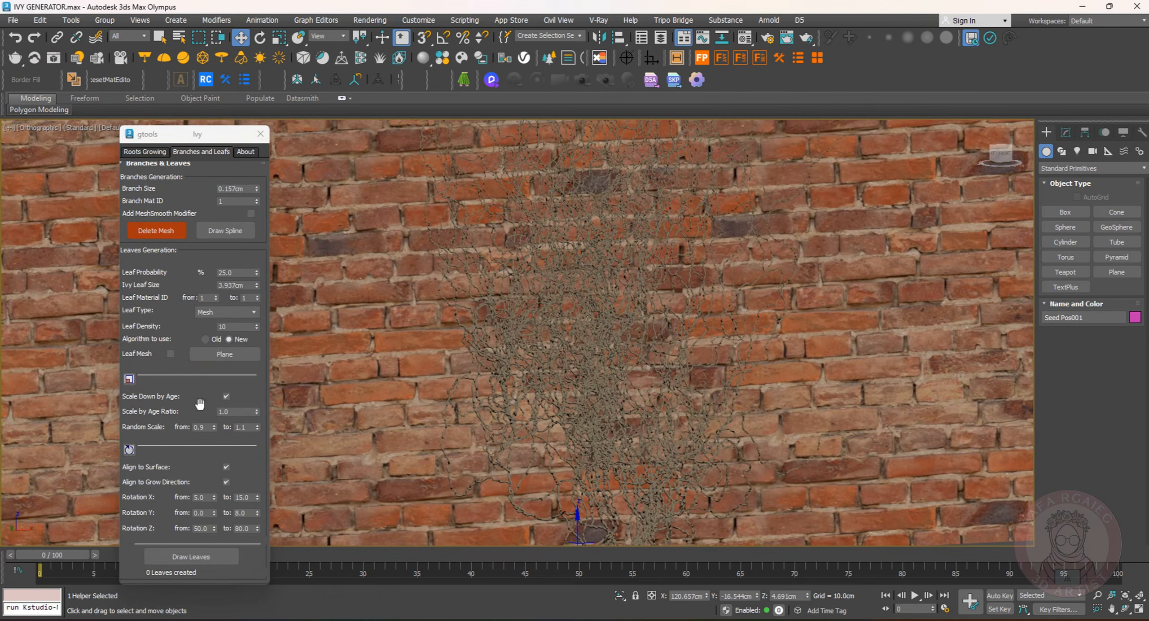
# Set the Leaf Probability to 18.1% and Ivy Leaf Size to 2.137 cm, and draw the mesh leaves
pyautogui.doubleClick(237, 272)
pyautogui.doubleClick(243, 286)
pyautogui.write('2.137')
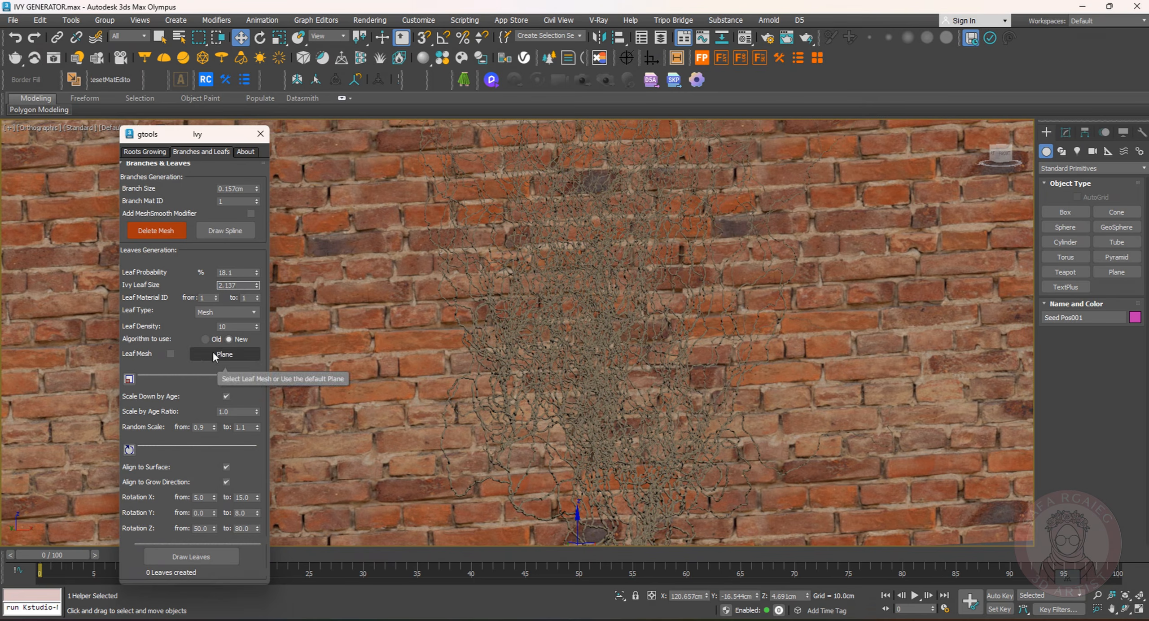
pyautogui.press('Return')
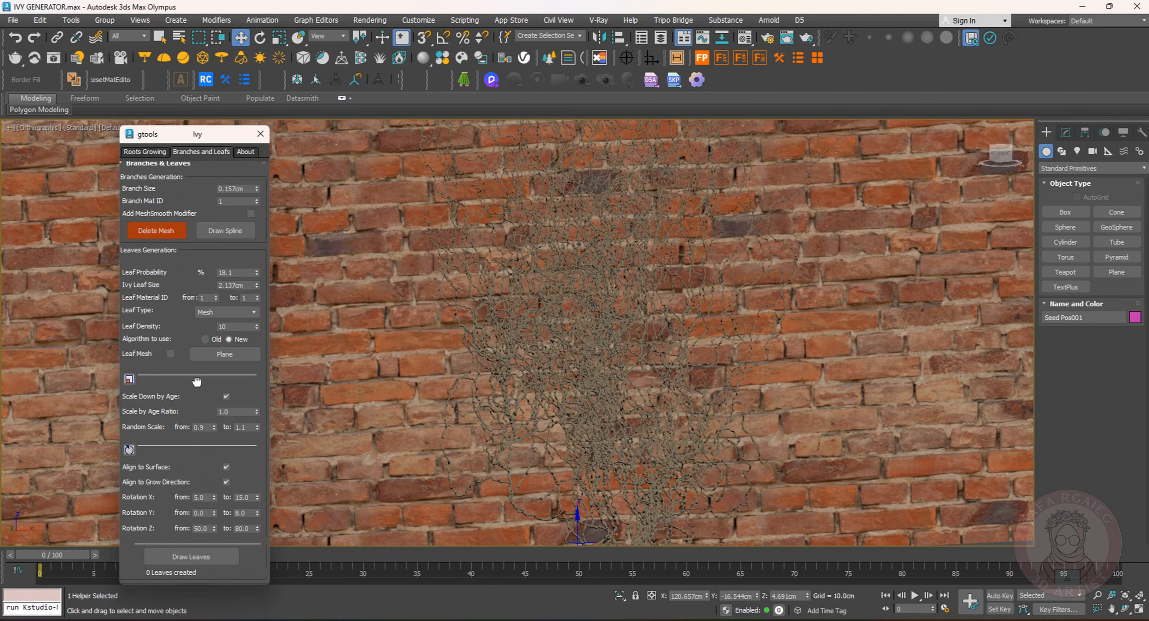
pyautogui.click(188, 555)
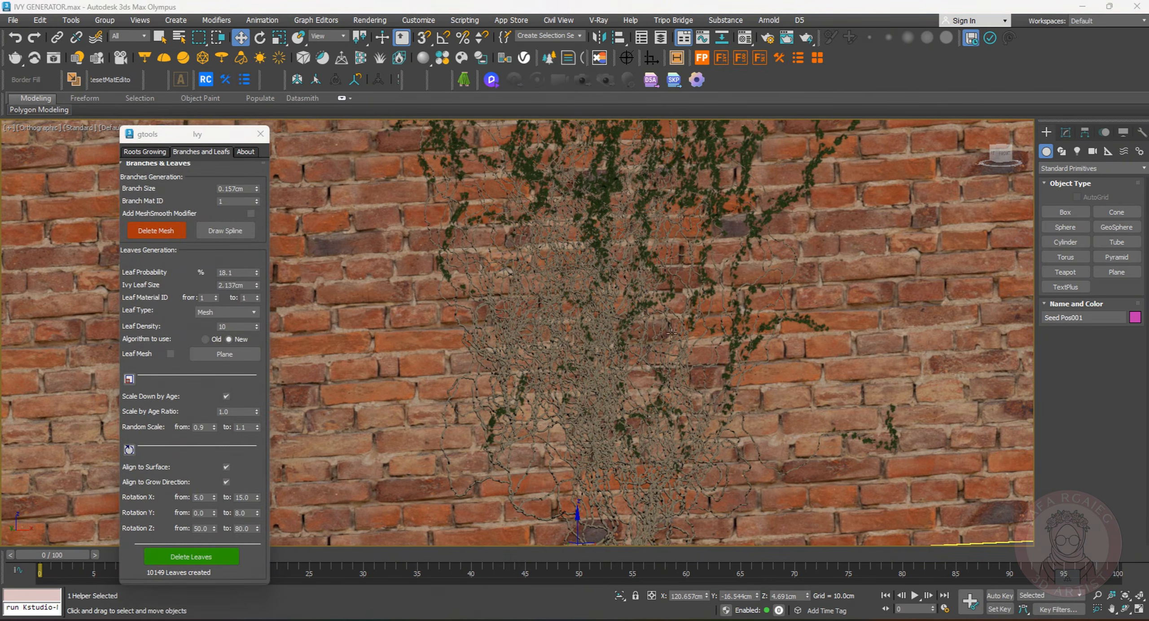
# Examine the new leaves and branches on the brick wall, from the whole plant to close-up
pyautogui.scroll(-3, 665, 337)
pyautogui.click(967, 390)
pyautogui.moveTo(967, 390); pyautogui.dragTo(910, 337, button='middle')
pyautogui.click(923, 354)
pyautogui.moveTo(910, 337); pyautogui.dragTo(896, 389, button='middle')
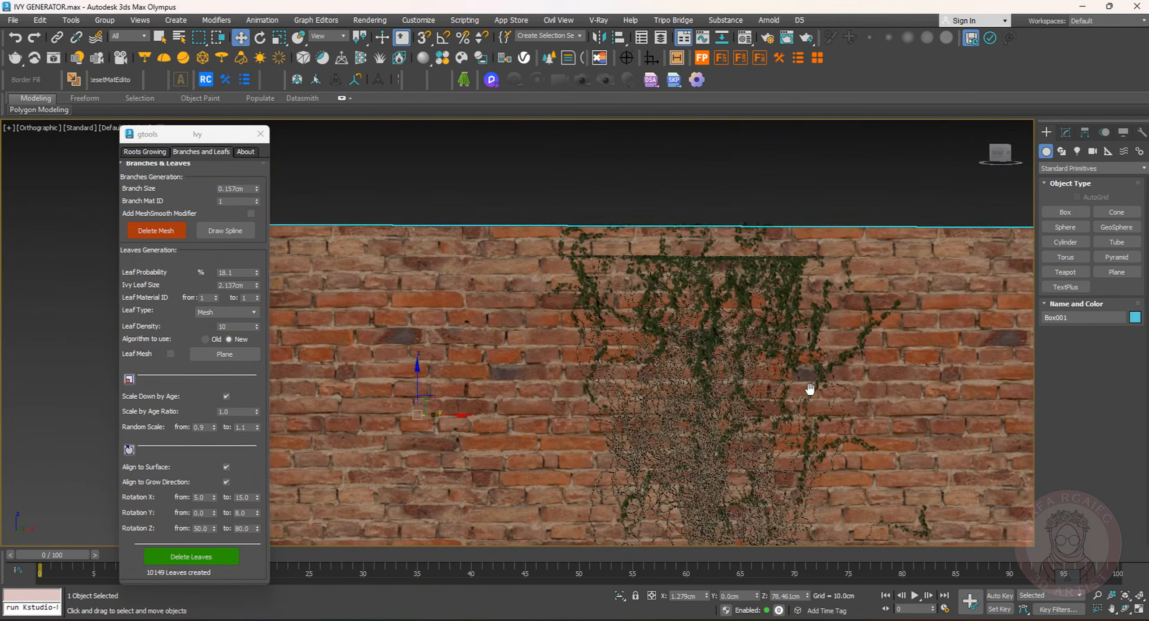
pyautogui.scroll(5, 967, 296)
pyautogui.scroll(4, 967, 296)
pyautogui.scroll(-1, 901, 382)
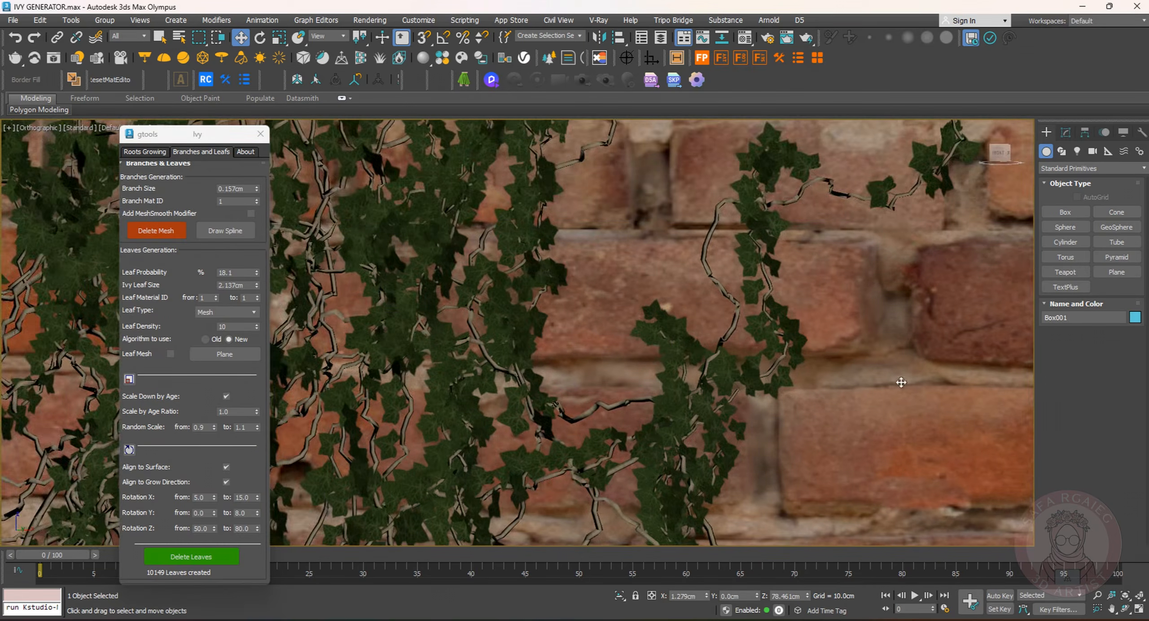
pyautogui.scroll(-1, 900, 382)
pyautogui.moveTo(740, 274); pyautogui.dragTo(833, 315, button='middle')
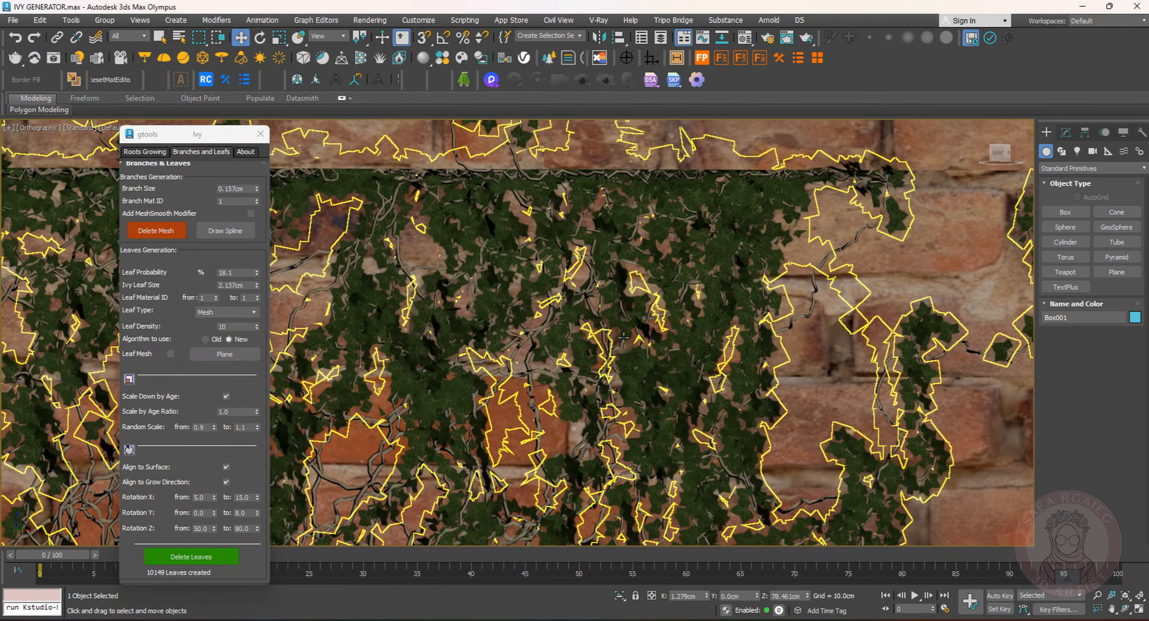
# Enlarge the drawn leaves to an Ivy Leaf Size of 2.337 cm
pyautogui.click(257, 284)
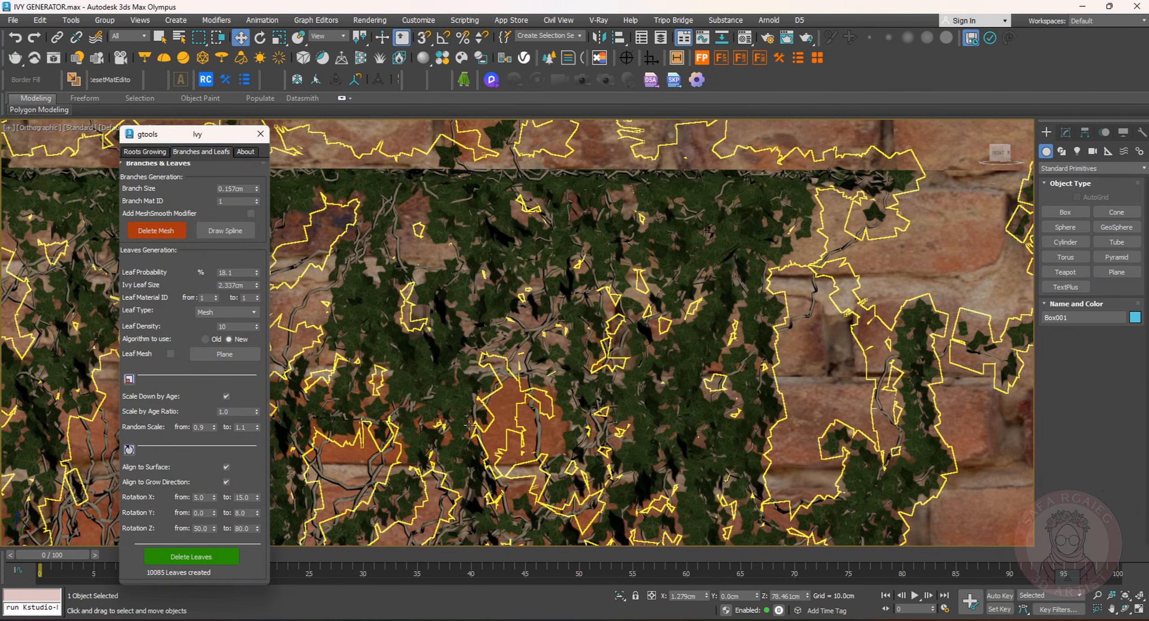
pyautogui.scroll(-8, 772, 361)
pyautogui.scroll(1, 860, 378)
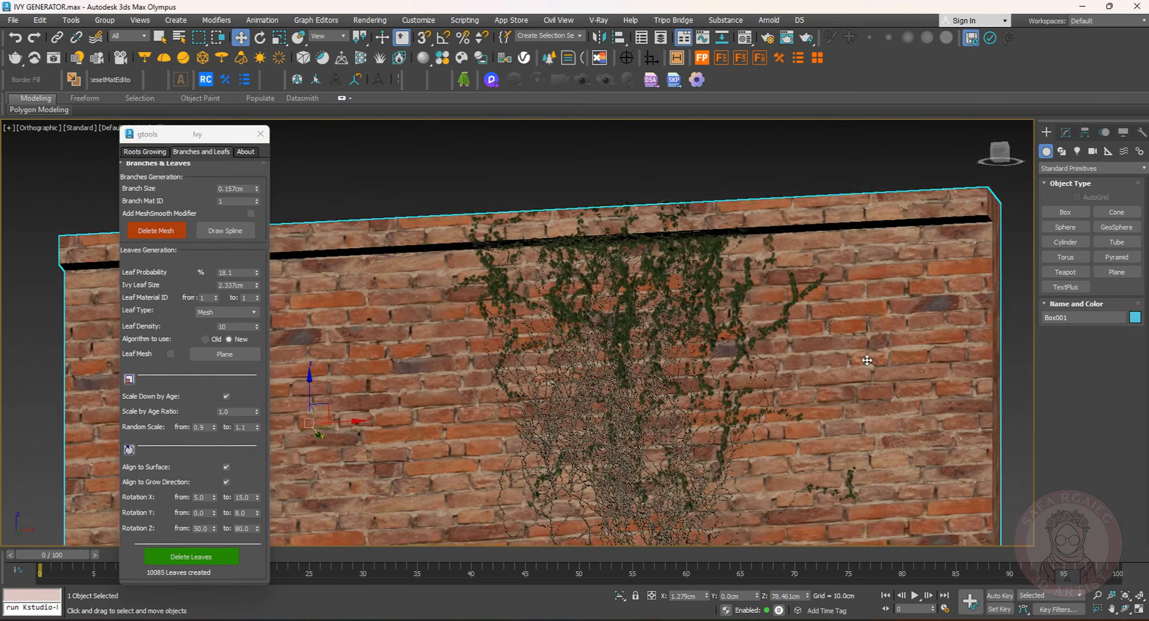
# Save the scene and recreate the deleted leaves with an Ivy Leaf Size of 3.837 cm
pyautogui.click(215, 556)
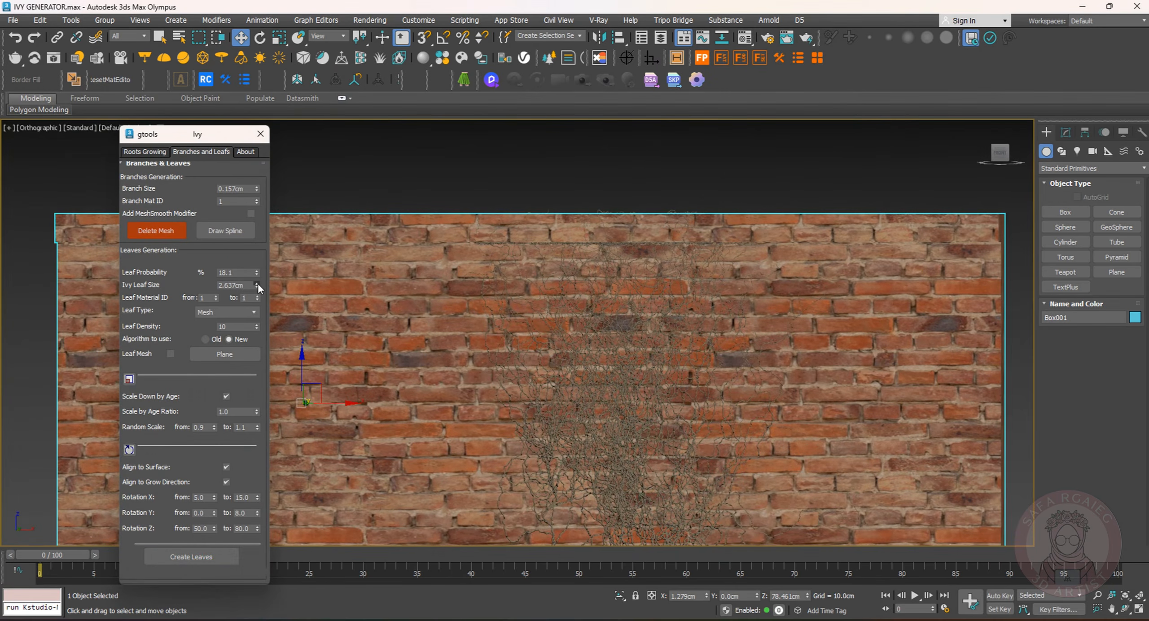
pyautogui.click(258, 284)
pyautogui.click(259, 284)
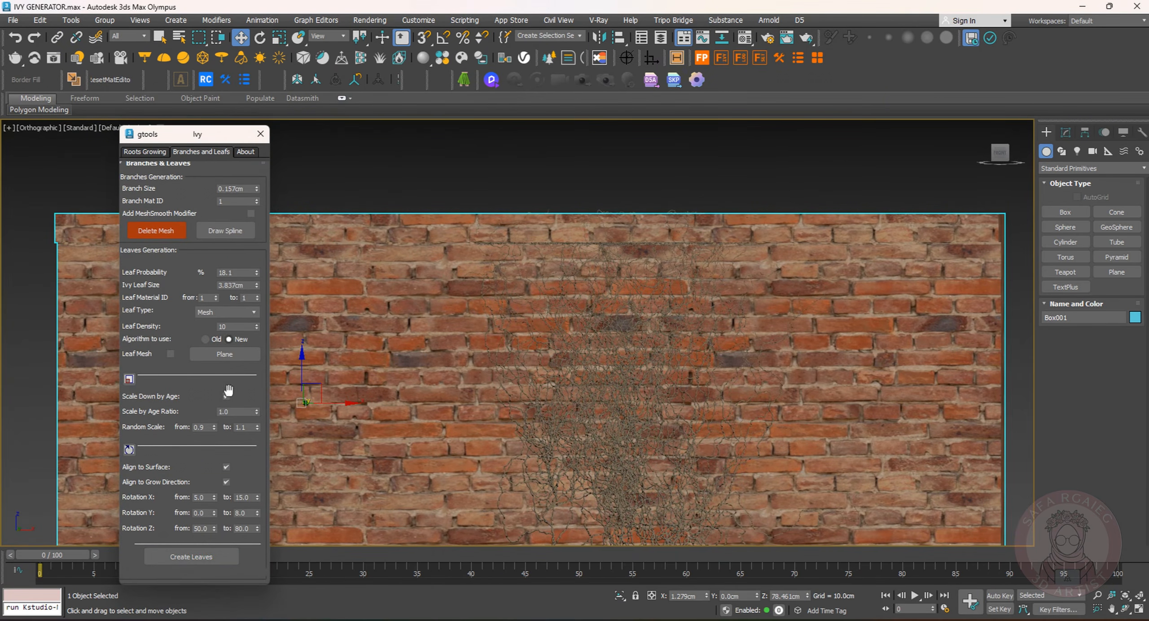
pyautogui.hotkey('ctrl', 's')
pyautogui.click(200, 558)
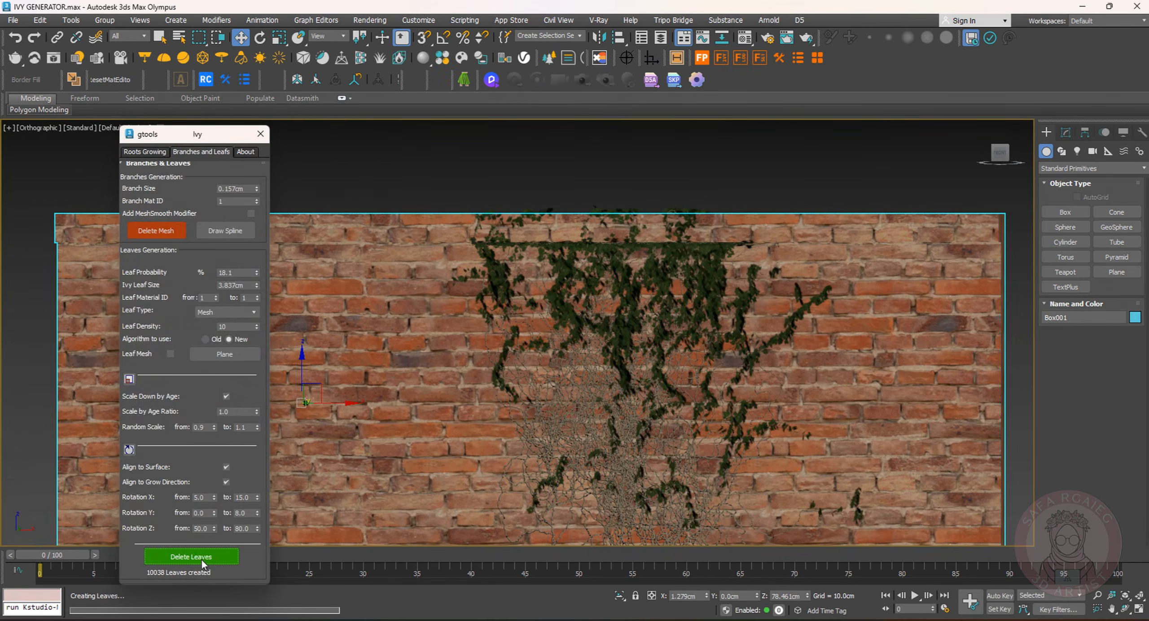
# Delete the leaves again and set the Leaf Probability to 20% and the Ivy Leaf Size to 5.0 cm
pyautogui.scroll(6, 534, 410)
pyautogui.scroll(-5, 423, 462)
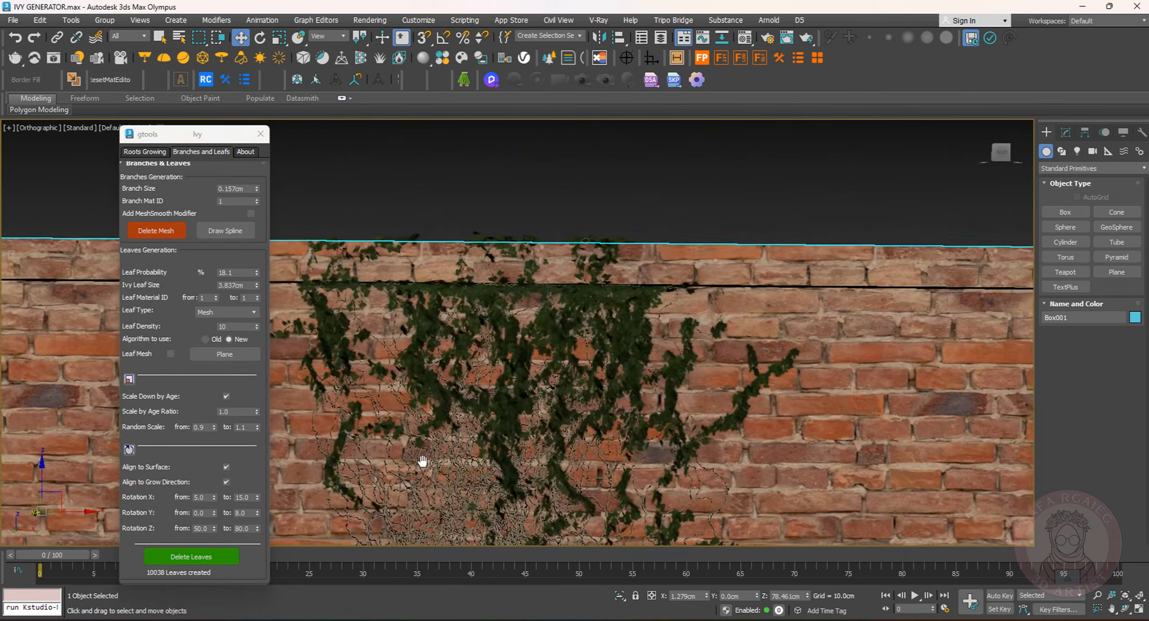
pyautogui.keyDown('alt'); pyautogui.moveTo(423, 462); pyautogui.dragTo(399, 468, button='middle'); pyautogui.keyUp('alt')
pyautogui.scroll(-4, 399, 468)
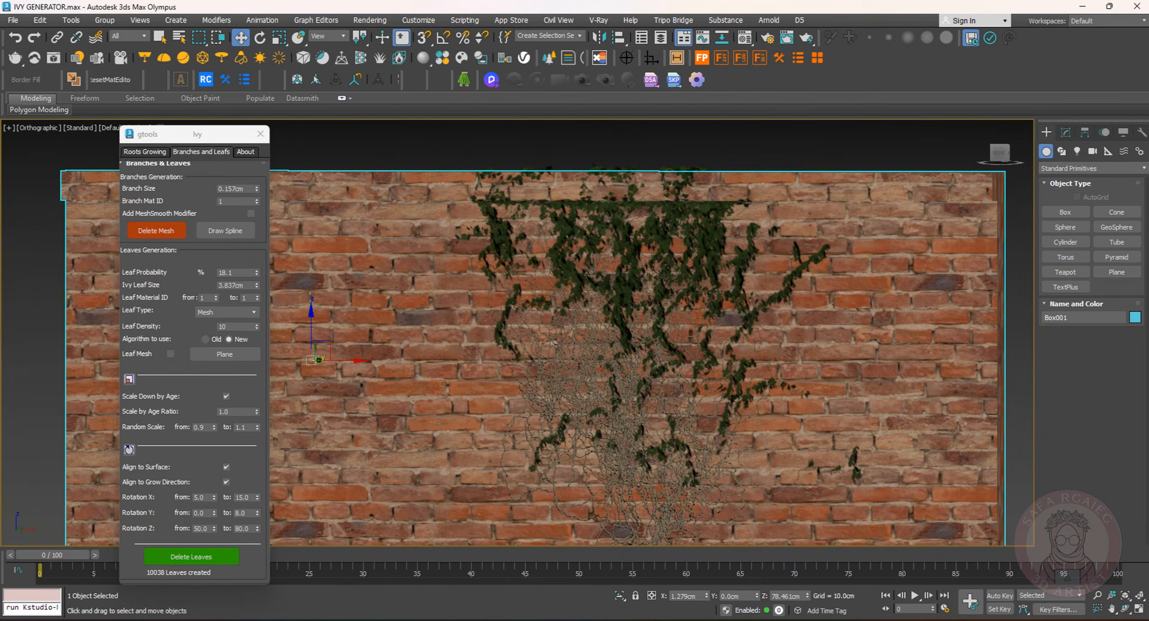
pyautogui.click(223, 558)
pyautogui.doubleClick(234, 273)
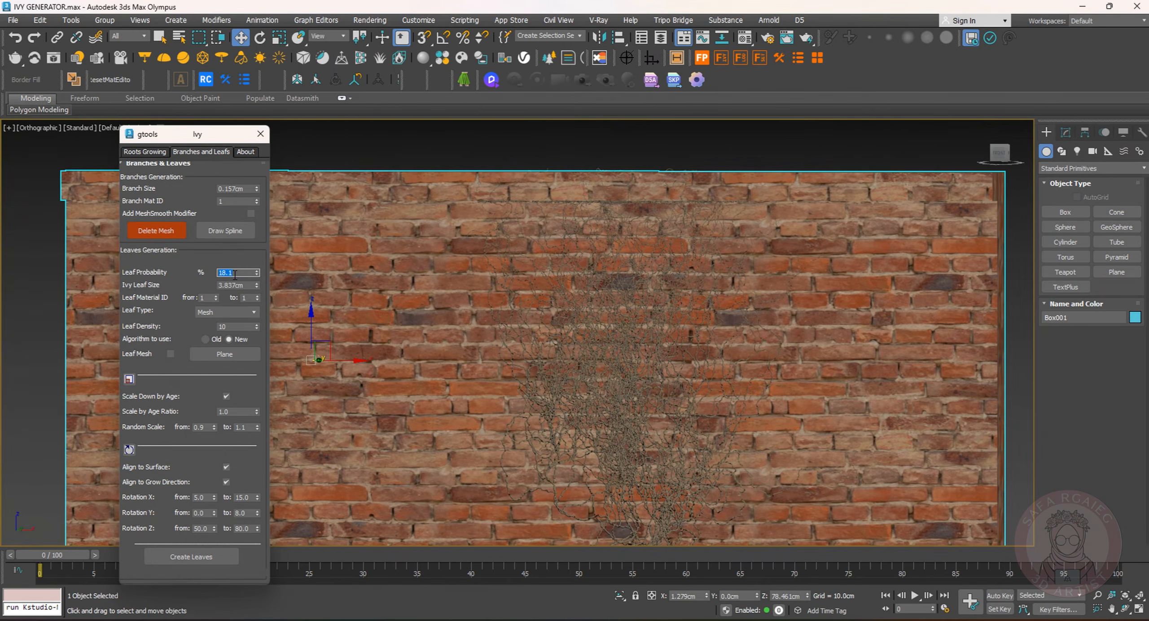
pyautogui.write('20')
pyautogui.press('Return')
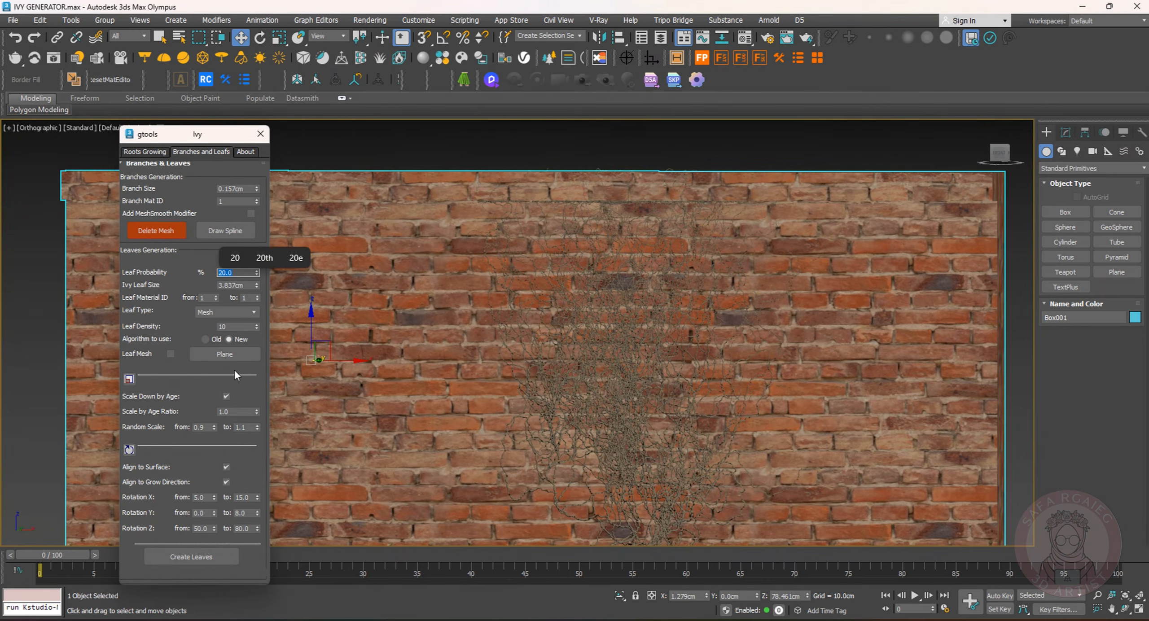
pyautogui.doubleClick(238, 285)
pyautogui.write('5.0cm')
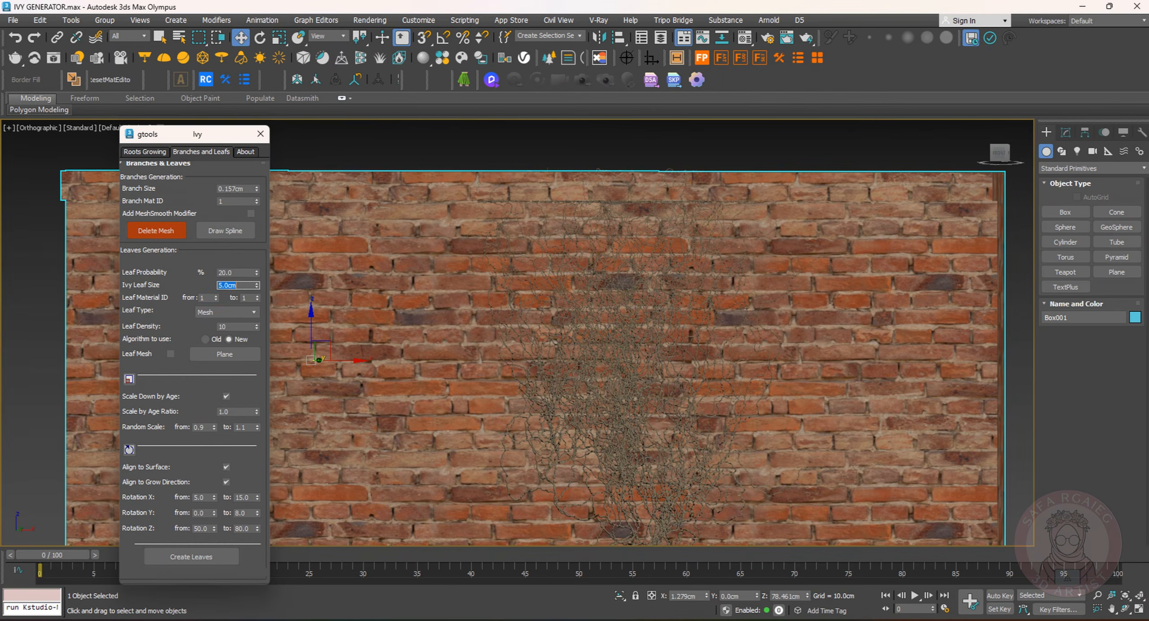
# Create the leaves on the brick wall's ivy with the current Leaf Probability and Ivy Leaf Size
pyautogui.click(194, 557)
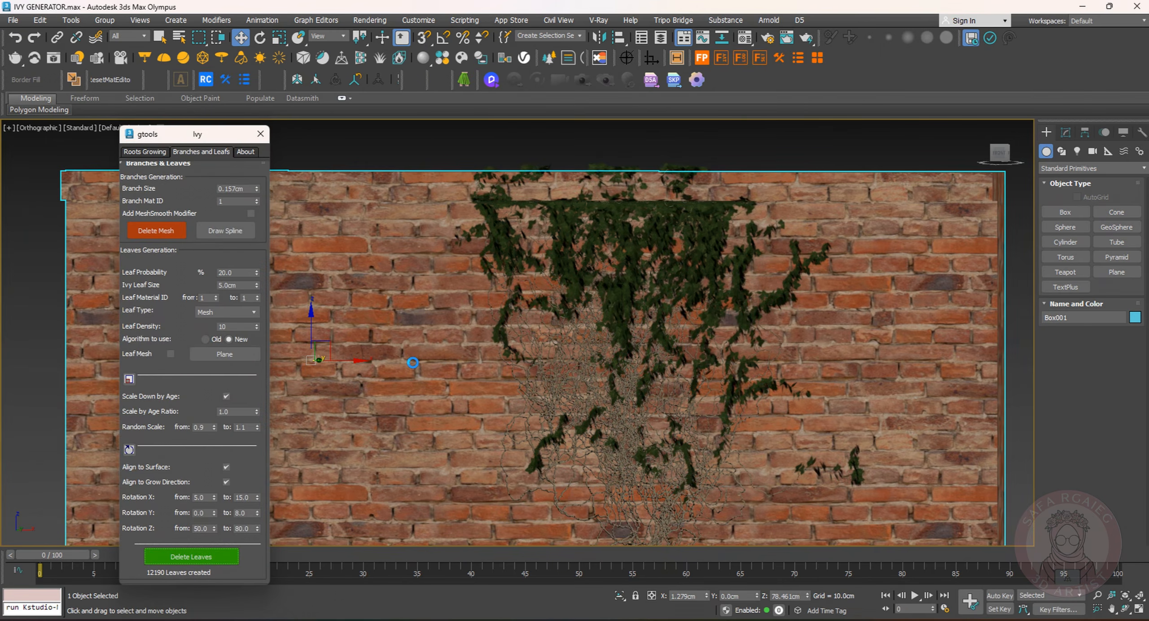
pyautogui.keyDown('alt'); pyautogui.moveTo(649, 241); pyautogui.dragTo(636, 378, button='middle'); pyautogui.keyUp('alt')
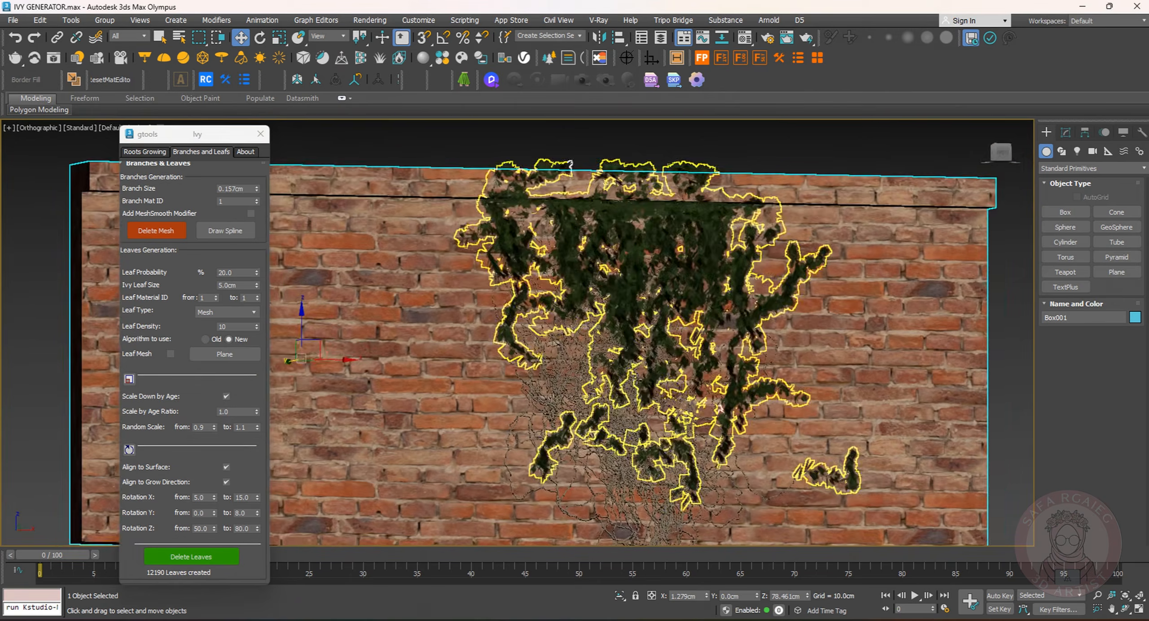
pyautogui.scroll(10, 567, 364)
# Set the Branch Size to 0.201 cm and regenerate the ivy leaves on the resized branches
pyautogui.click(458, 355)
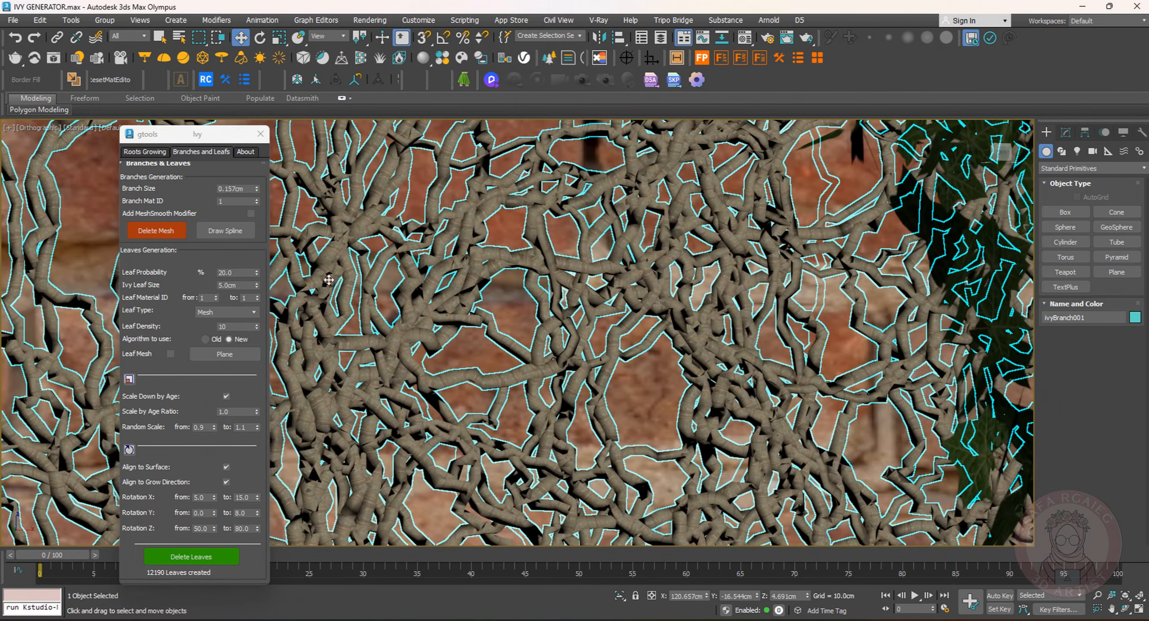
pyautogui.click(257, 192)
pyautogui.scroll(-8, 332, 288)
pyautogui.moveTo(316, 321); pyautogui.dragTo(433, 471, button='middle')
pyautogui.scroll(-3, 406, 368)
pyautogui.moveTo(406, 368); pyautogui.dragTo(482, 378, button='middle')
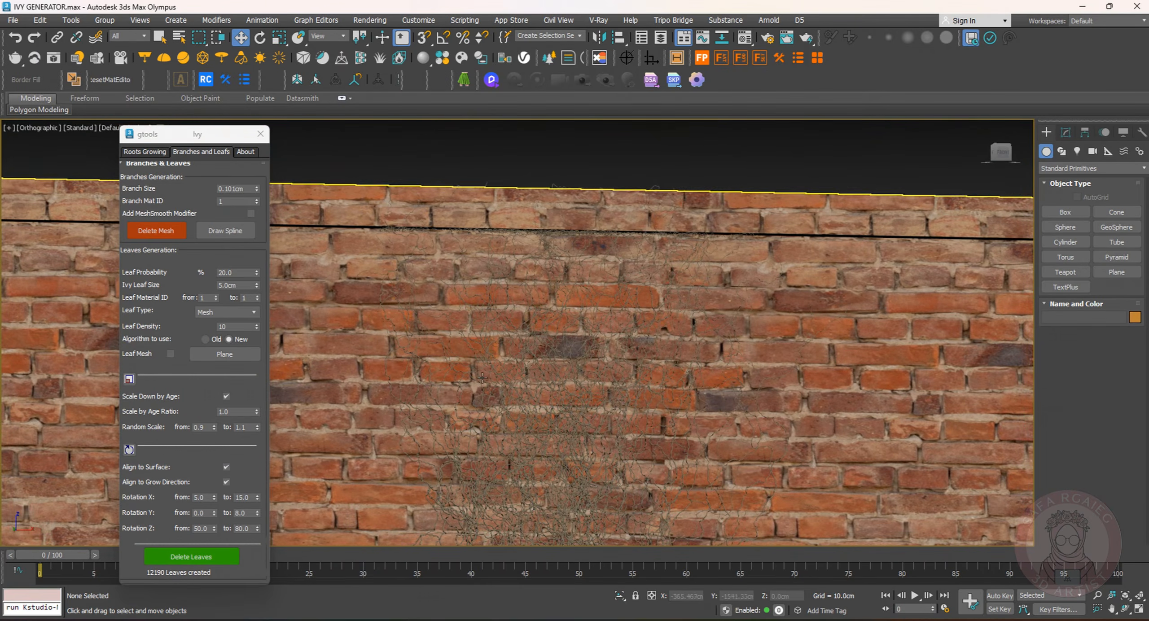
pyautogui.click(257, 186)
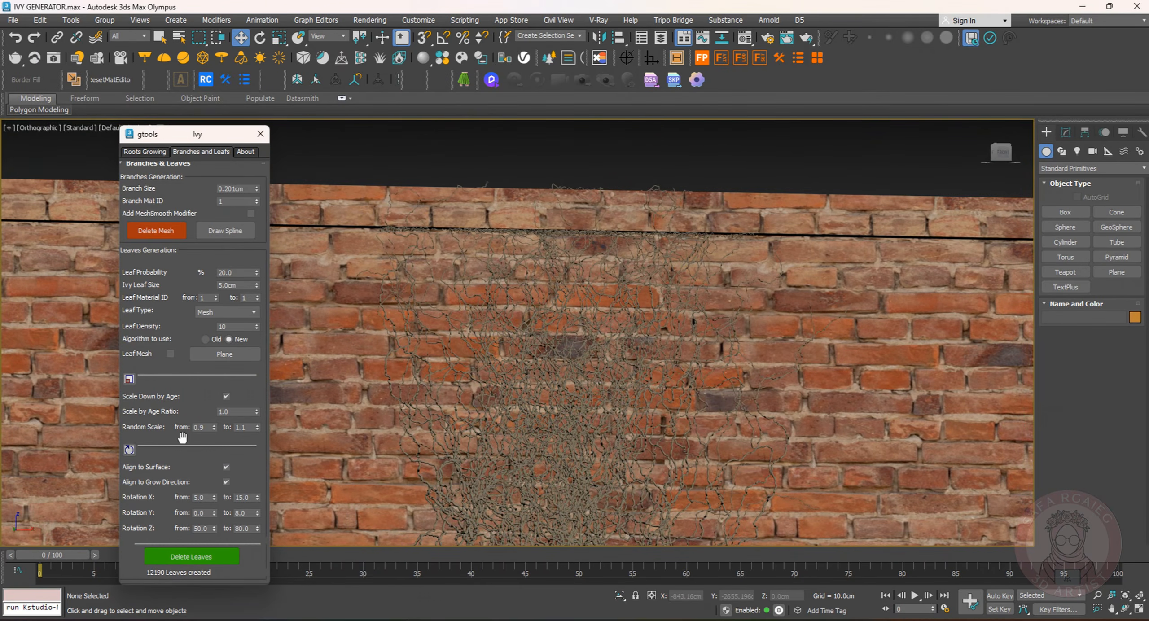
pyautogui.click(215, 554)
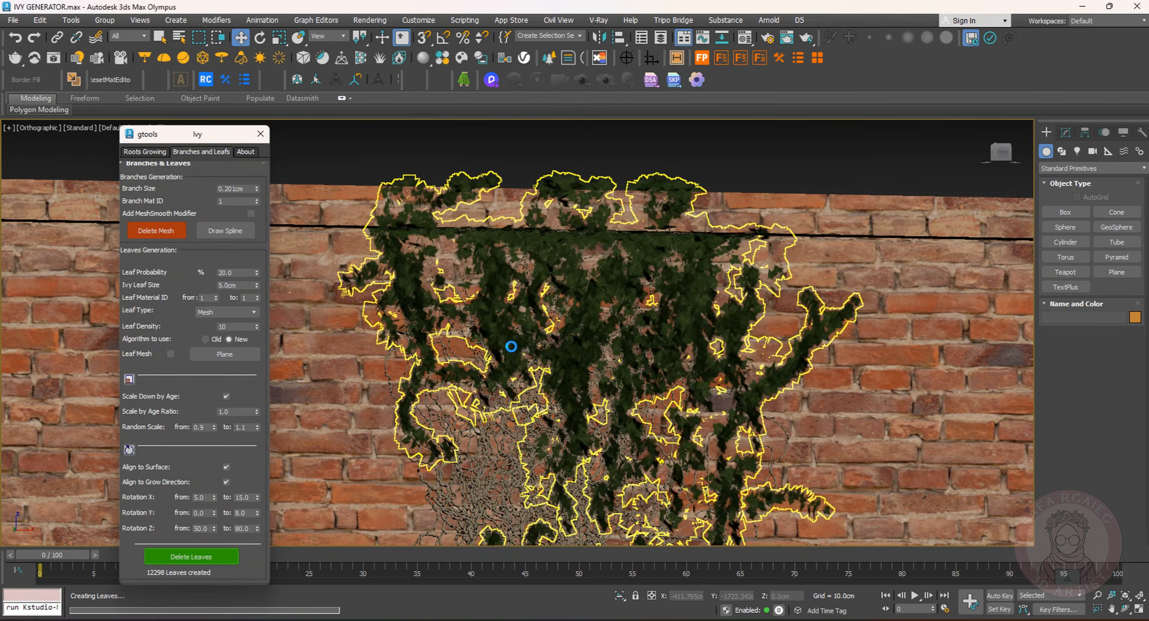
# Delete the old ivy's branches, leaves and seed point, keeping the brick wall
pyautogui.scroll(-2, 893, 416)
pyautogui.moveTo(893, 417)
pyautogui.mouseDown(button='middle')
pyautogui.moveTo(889, 347)
pyautogui.moveTo(892, 415)
pyautogui.mouseUp(button='middle')
pyautogui.keyDown('alt'); pyautogui.moveTo(892, 415); pyautogui.dragTo(889, 363, button='middle'); pyautogui.keyUp('alt')
pyautogui.moveTo(889, 363); pyautogui.dragTo(947, 373, button='middle')
pyautogui.click(959, 362)
pyautogui.scroll(-3, 604, 428)
pyautogui.moveTo(604, 428); pyautogui.dragTo(604, 327, button='middle')
pyautogui.keyDown('ctrl'); pyautogui.click(663, 403); pyautogui.keyUp('ctrl')
pyautogui.keyDown('ctrl'); pyautogui.click(556, 321); pyautogui.keyUp('ctrl')
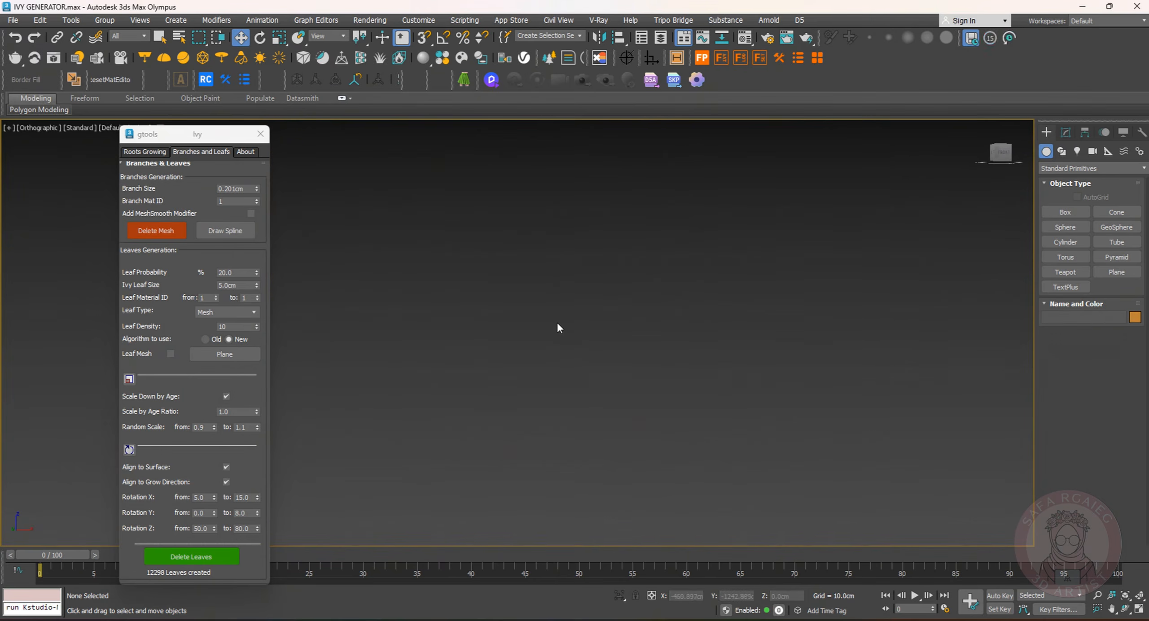
pyautogui.keyDown('alt'); pyautogui.click(846, 353); pyautogui.keyUp('alt')
pyautogui.press('Delete')
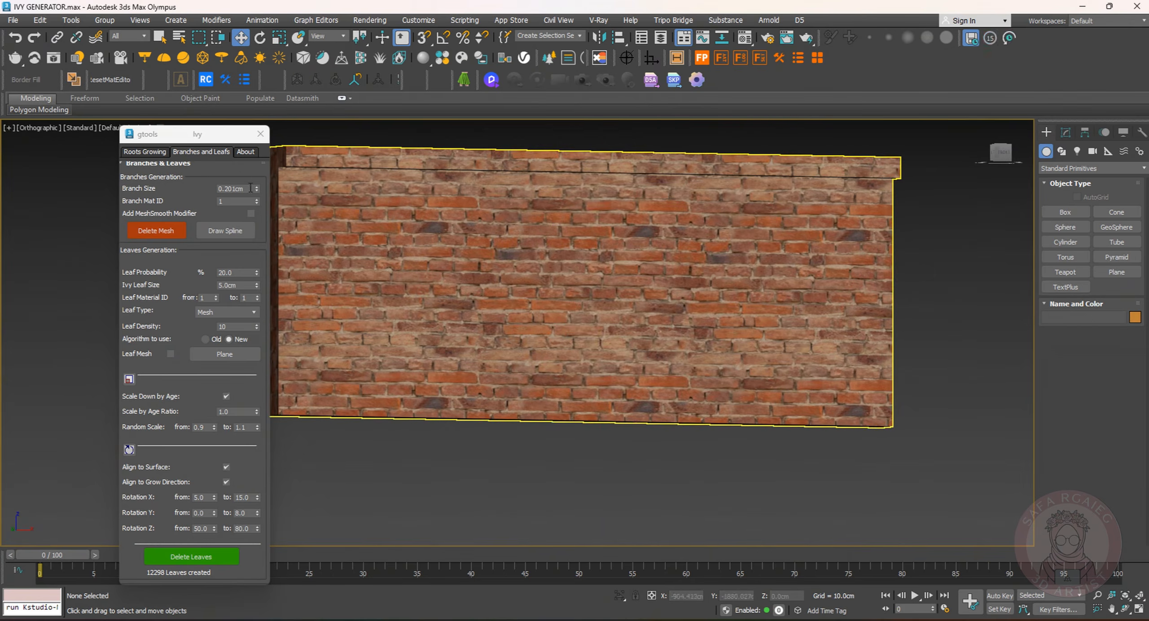
# Reopen the Gtools Ivy generator and place a new seed location near the lower edge of the brick wall
pyautogui.click(260, 134)
pyautogui.click(464, 81)
pyautogui.keyDown('alt'); pyautogui.moveTo(524, 321); pyautogui.dragTo(494, 368, button='middle'); pyautogui.keyUp('alt')
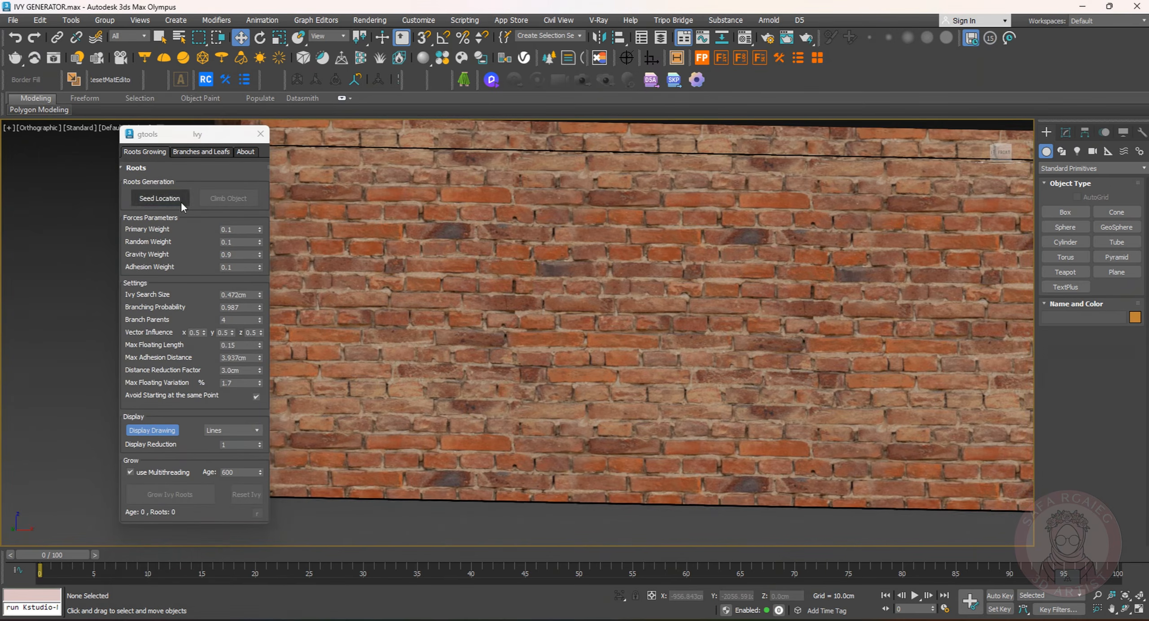
pyautogui.click(160, 198)
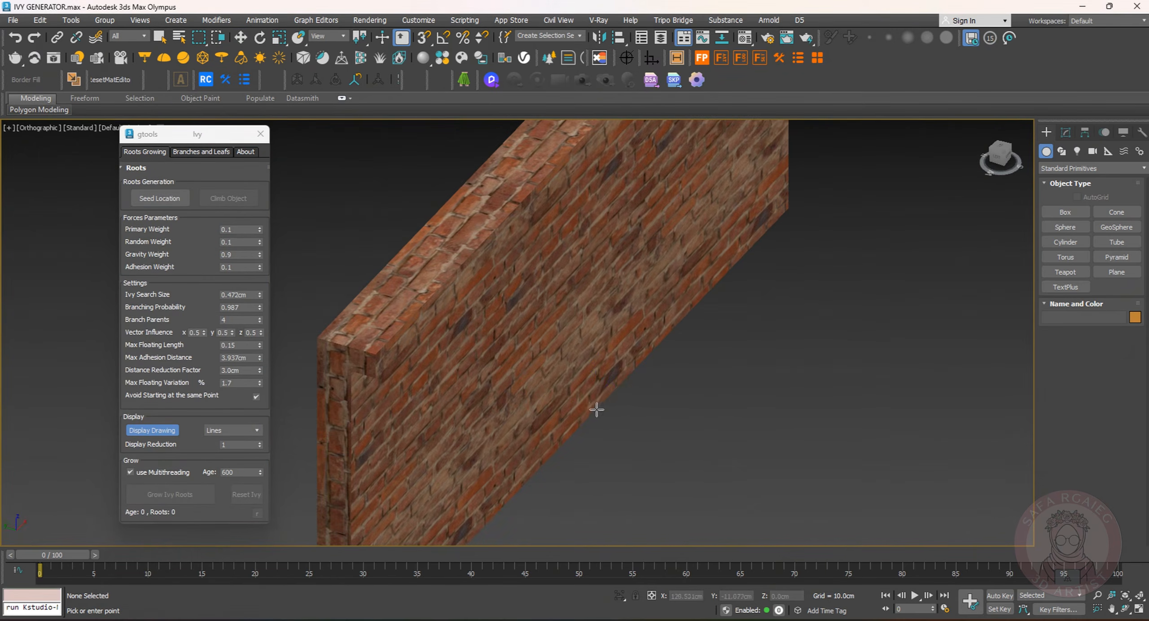
pyautogui.click(597, 410)
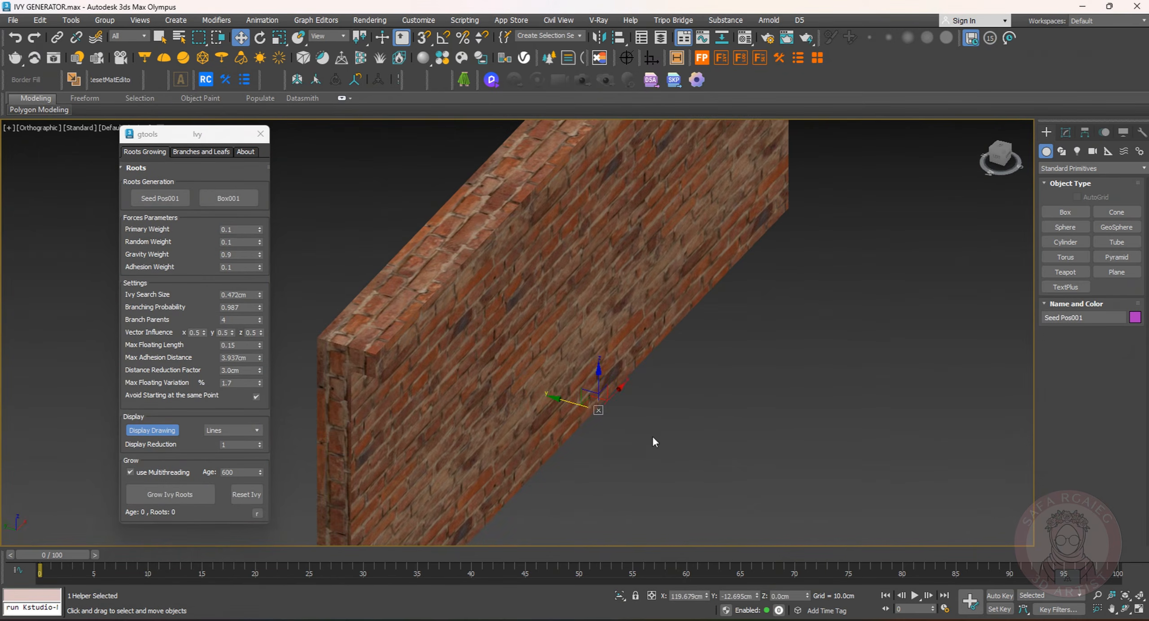
# Turn on snapping and move the seed to the wall's base at X 120, Y -10, Z 0 cm
pyautogui.click(425, 38)
pyautogui.scroll(6, 599, 408)
pyautogui.moveTo(672, 518); pyautogui.dragTo(647, 504)
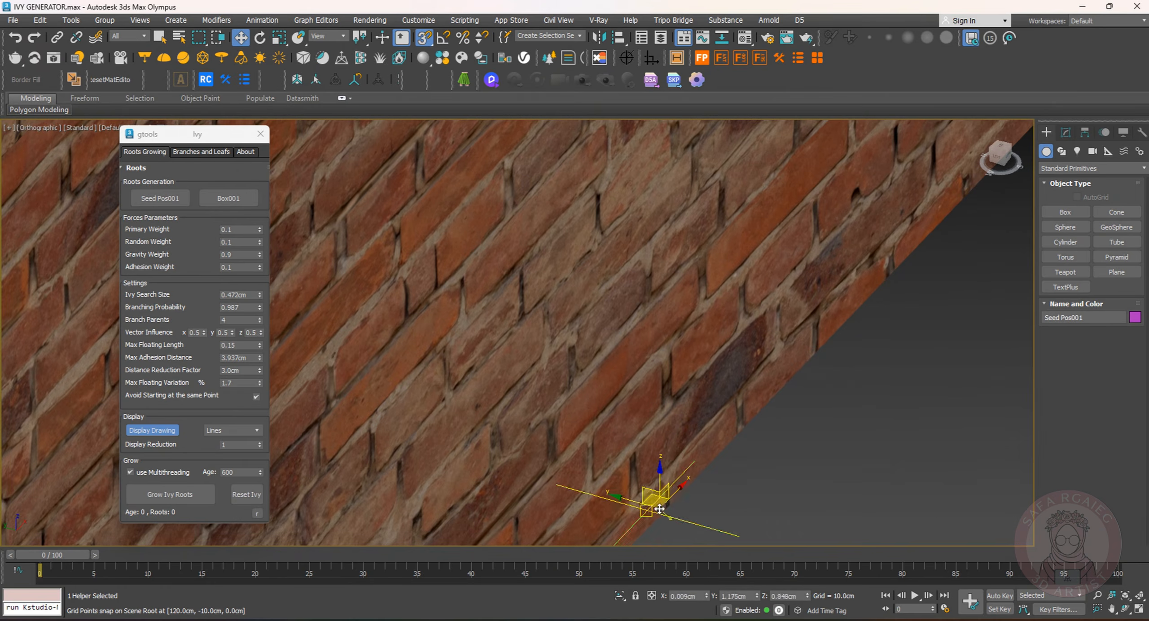
# Set the Primary Weight to 0.3 and grow the ivy roots up the wall with an Age of 600
pyautogui.scroll(-6, 665, 490)
pyautogui.keyDown('alt'); pyautogui.moveTo(665, 490); pyautogui.dragTo(623, 451, button='middle'); pyautogui.keyUp('alt')
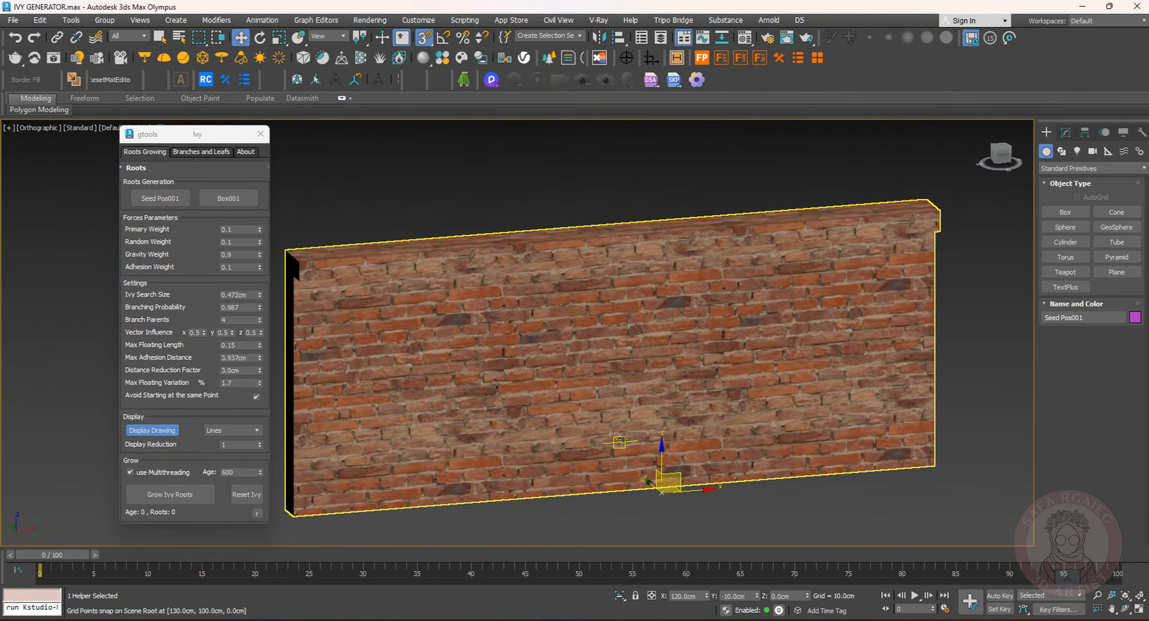
pyautogui.click(243, 231)
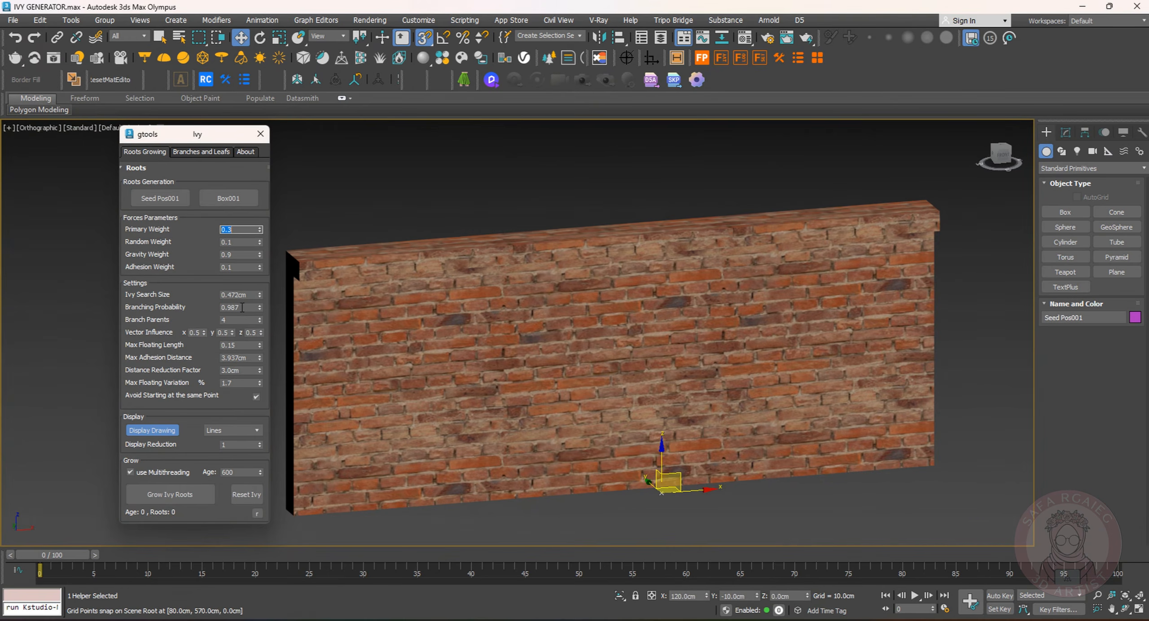
pyautogui.click(243, 473)
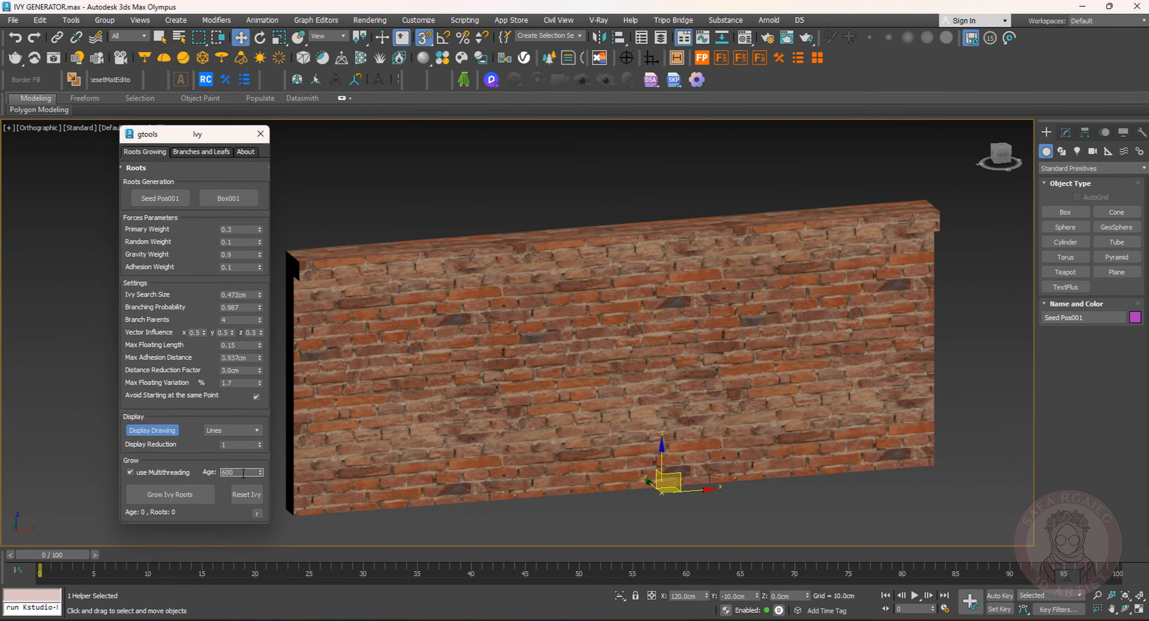
pyautogui.click(182, 496)
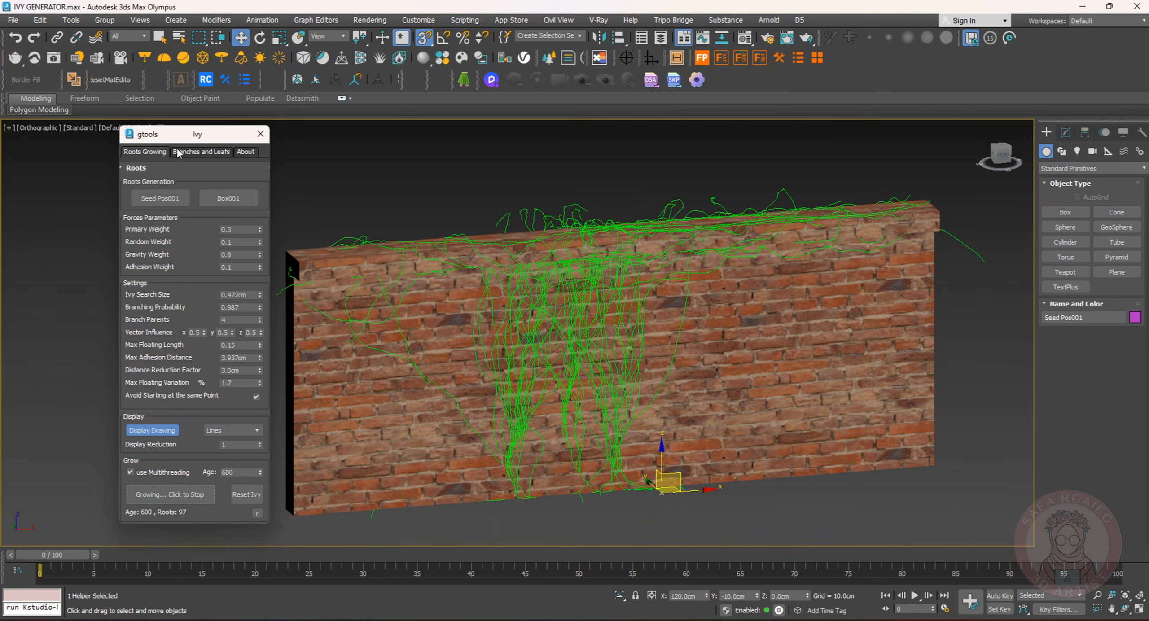
# Draw the branch mesh from the roots, set the Branch Size to 0.301 cm and draw the leaves
pyautogui.click(200, 152)
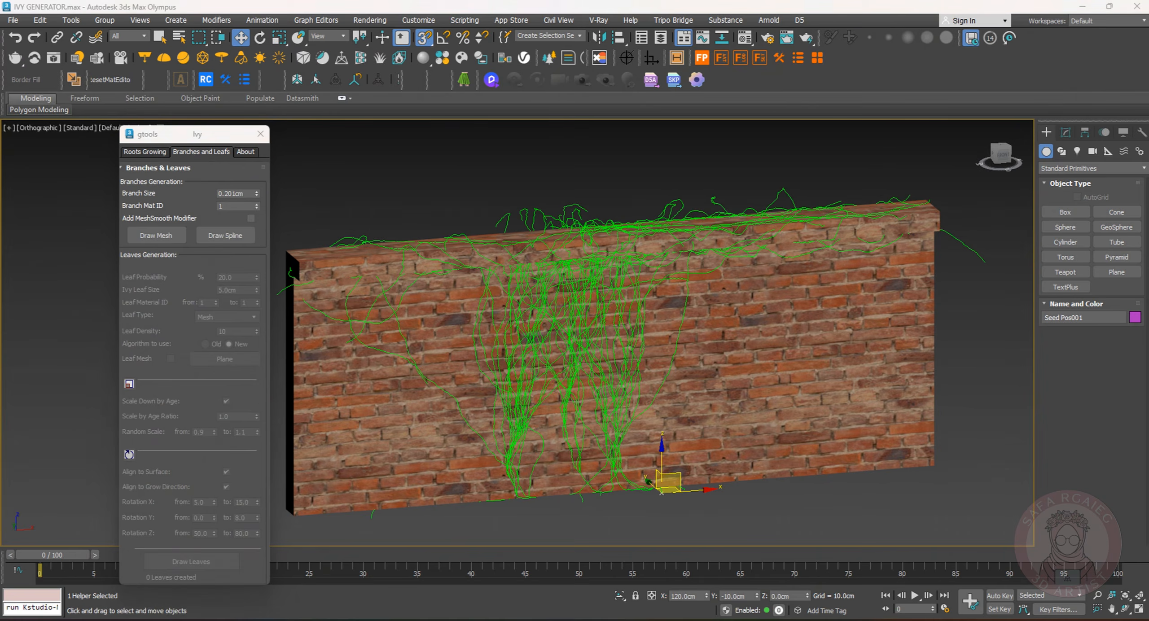
pyautogui.click(158, 238)
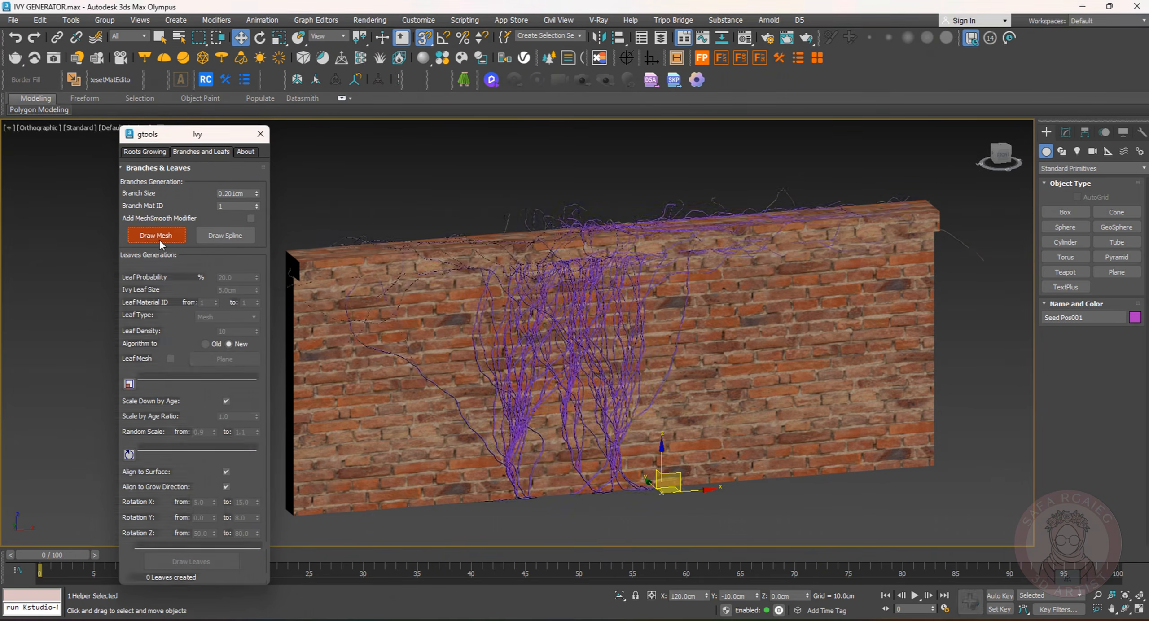
pyautogui.click(256, 191)
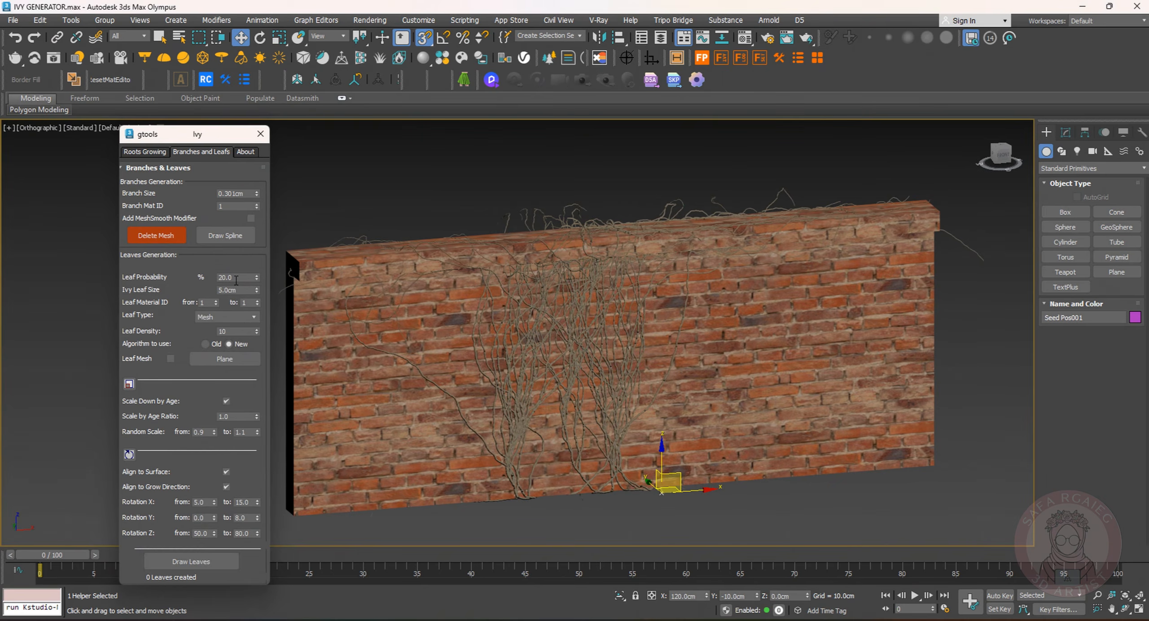
pyautogui.click(182, 566)
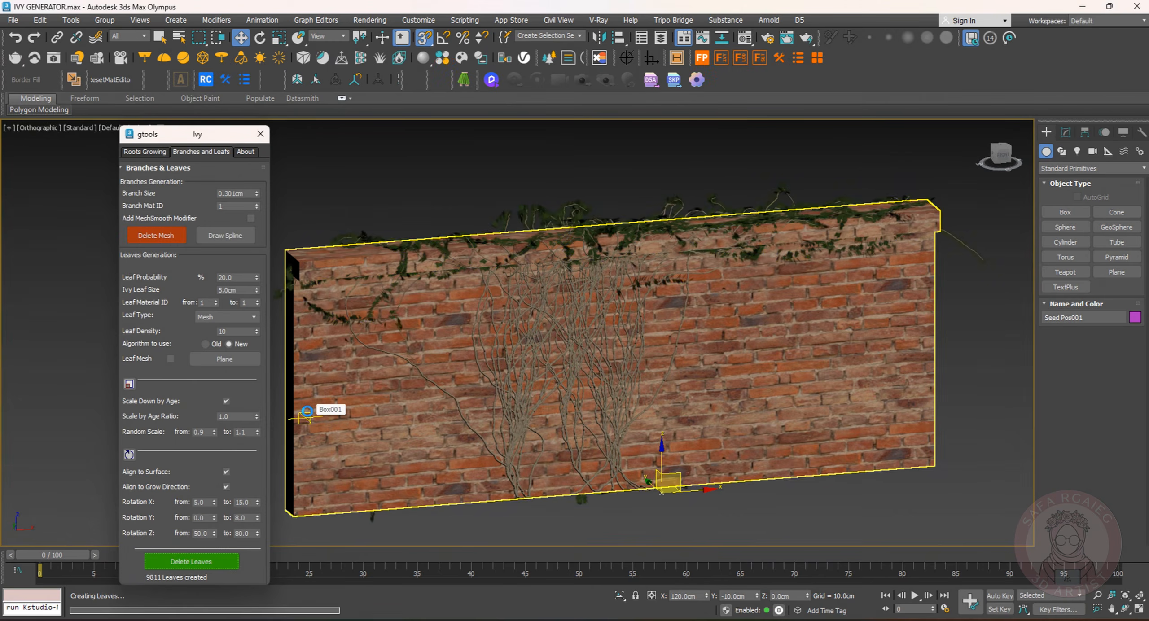
# Delete the leaves and recreate them with Leaf Probability 25% and Ivy Leaf Size 8 cm, saving the scene first
pyautogui.scroll(4, 646, 227)
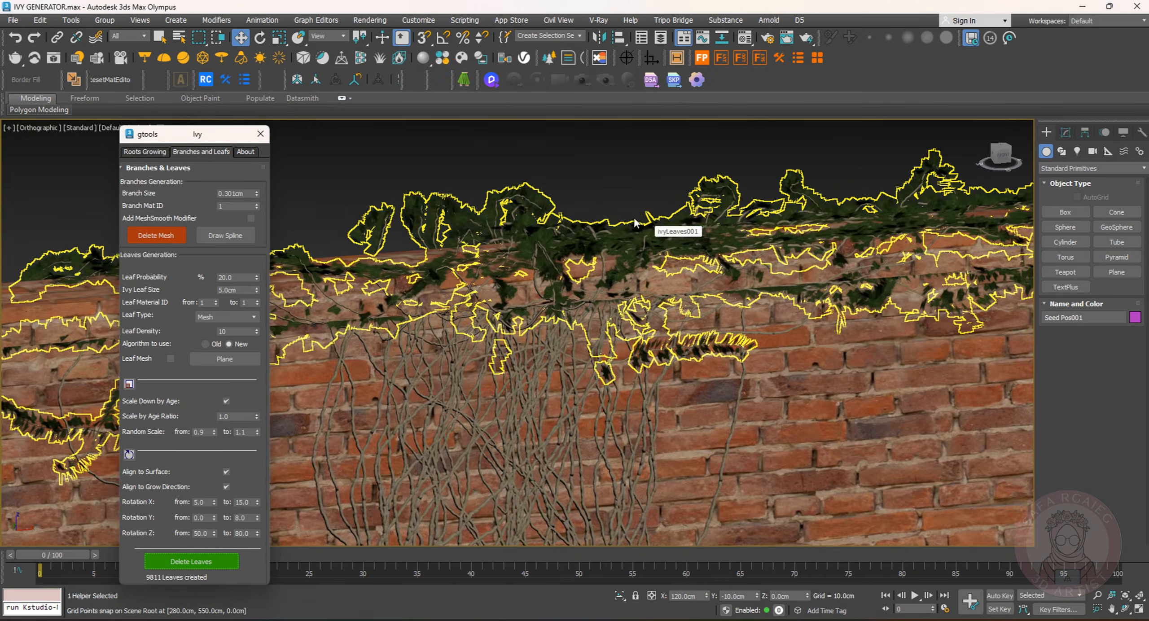
pyautogui.scroll(-5, 634, 222)
pyautogui.moveTo(641, 185)
pyautogui.keyDown('alt'); pyautogui.mouseDown(button='middle')
pyautogui.moveTo(697, 205)
pyautogui.moveTo(641, 185)
pyautogui.mouseUp(button='middle'); pyautogui.keyUp('alt')
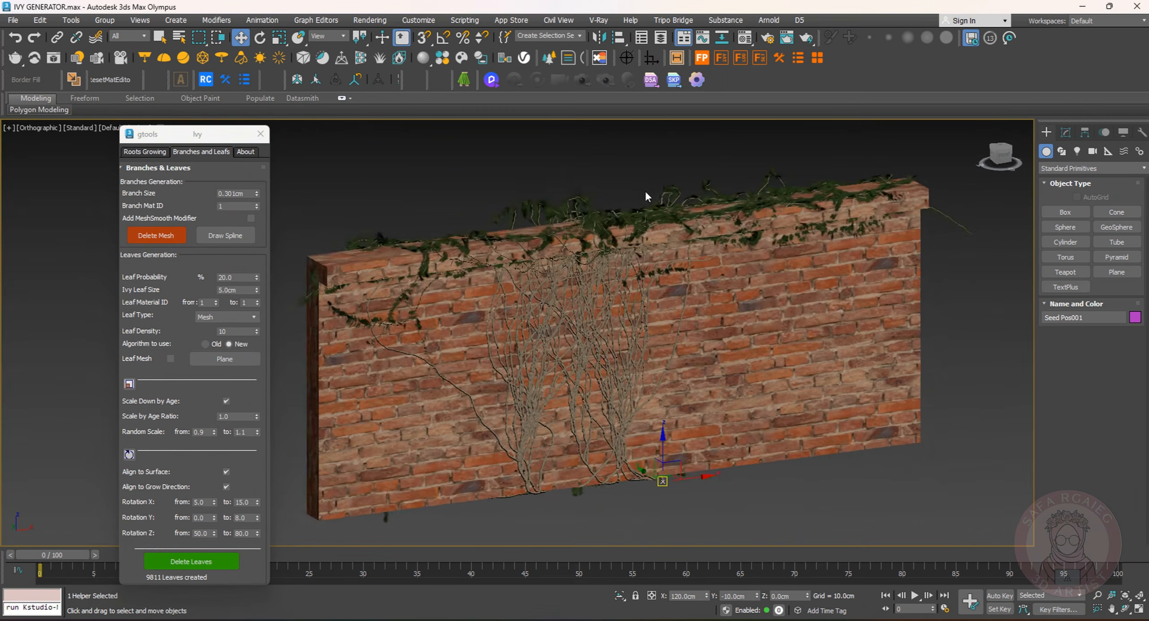
pyautogui.click(197, 561)
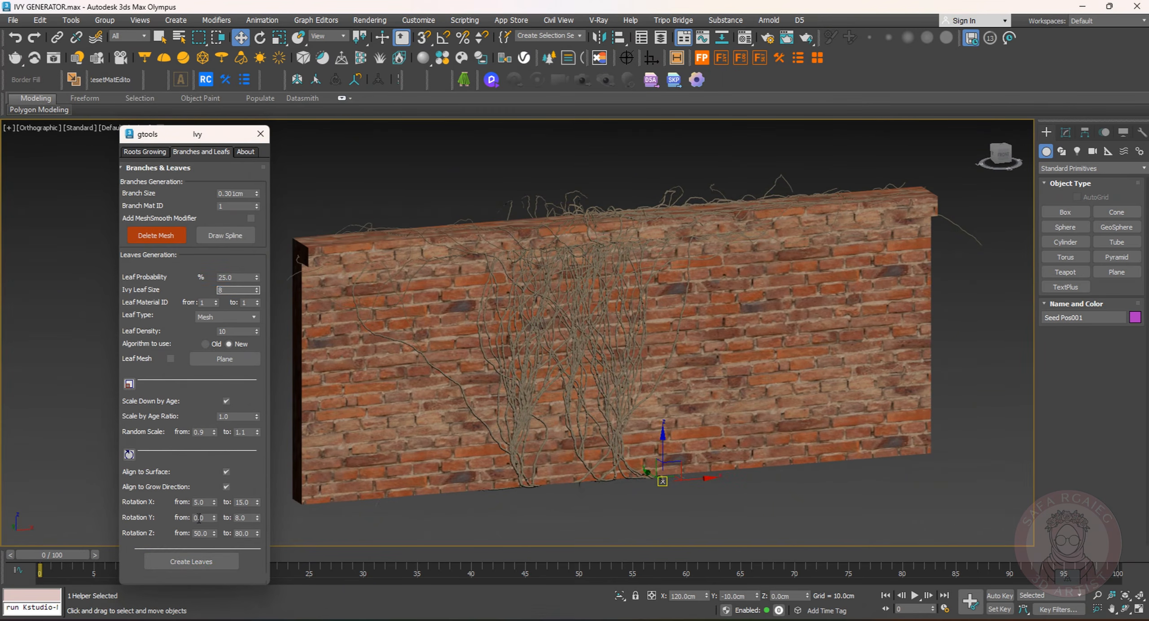
pyautogui.click(353, 424)
pyautogui.hotkey('ctrl', 's')
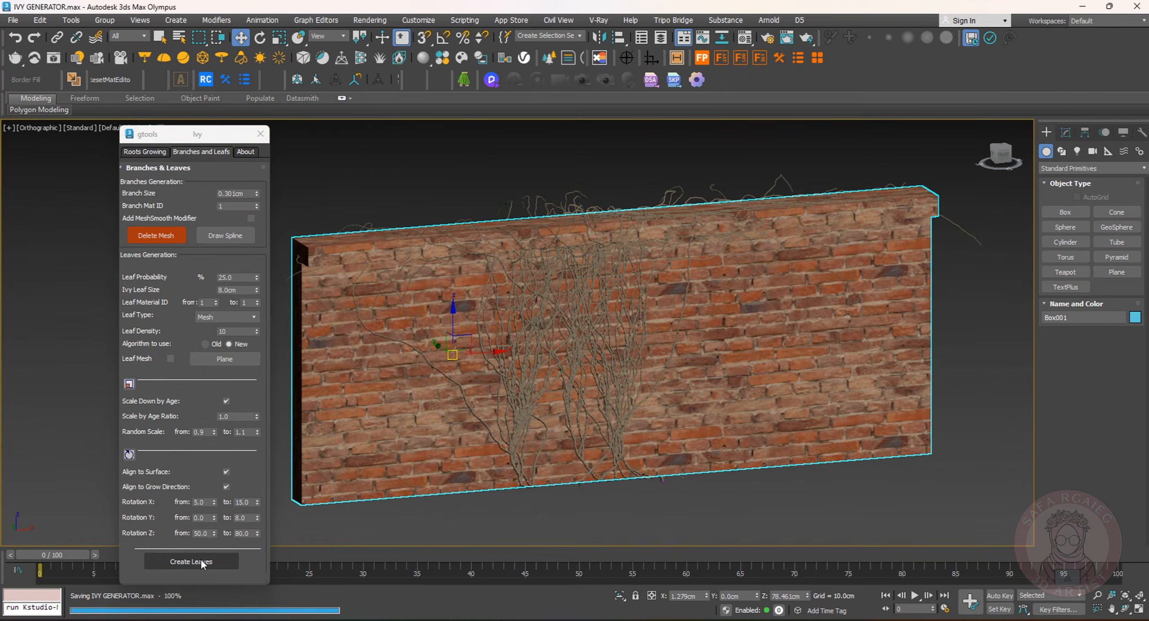
pyautogui.click(201, 563)
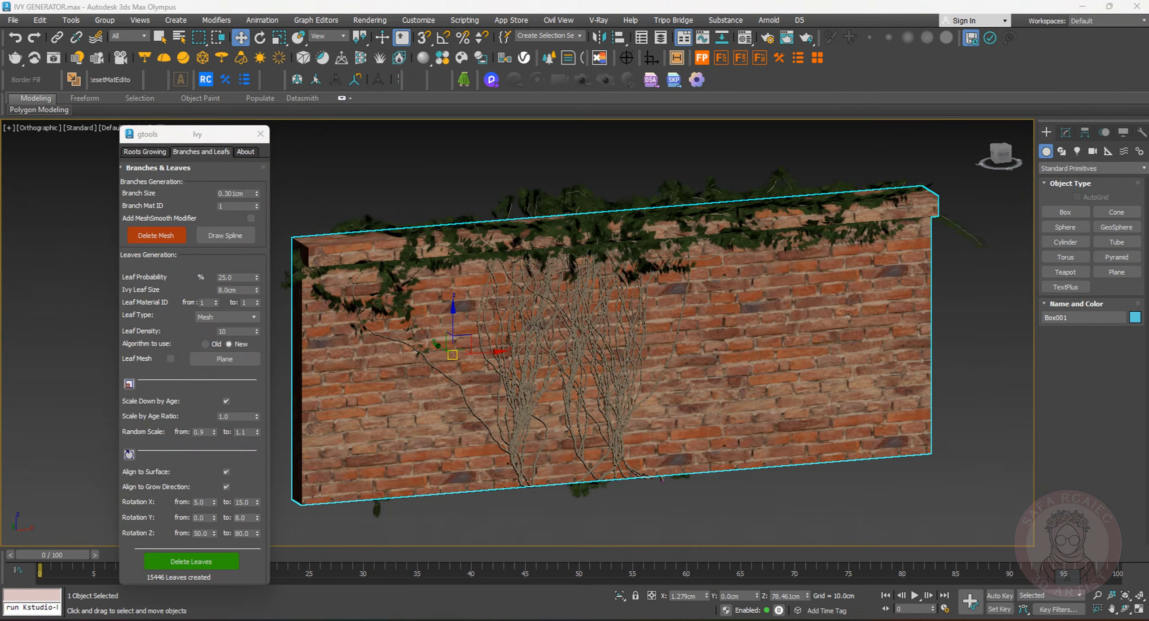
# Replace the leaves with a denser set by raising the Leaf Probability to 35%
pyautogui.moveTo(790, 319)
pyautogui.keyDown('alt'); pyautogui.mouseDown(button='middle')
pyautogui.moveTo(813, 316)
pyautogui.moveTo(795, 292)
pyautogui.moveTo(826, 301)
pyautogui.moveTo(797, 325)
pyautogui.moveTo(786, 300)
pyautogui.mouseUp(button='middle'); pyautogui.keyUp('alt')
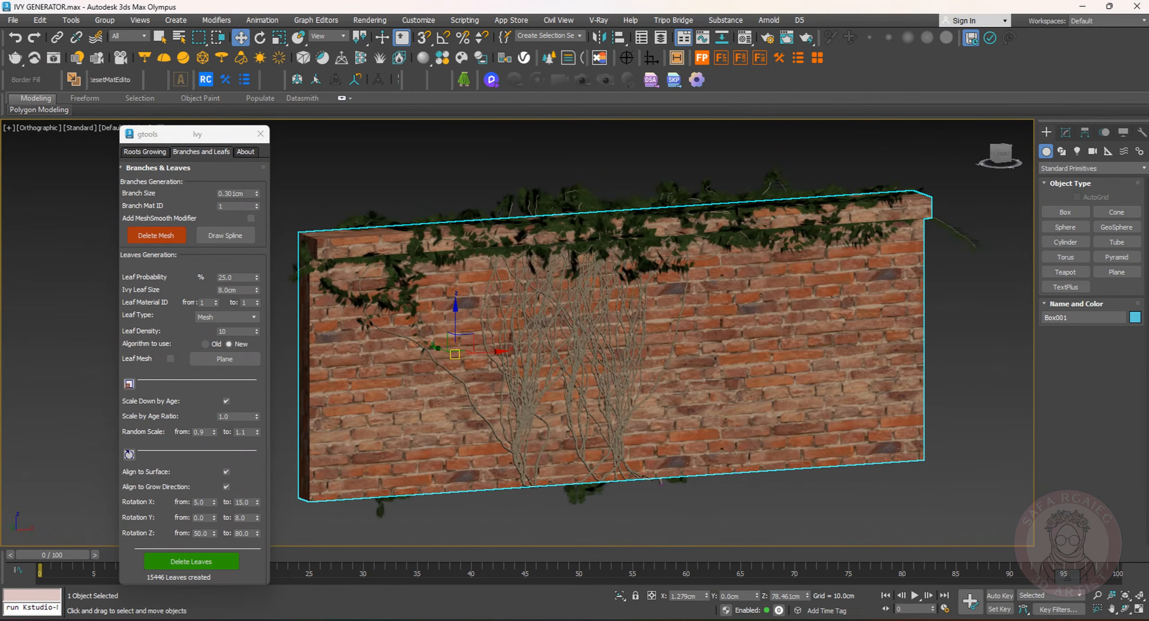
pyautogui.click(187, 563)
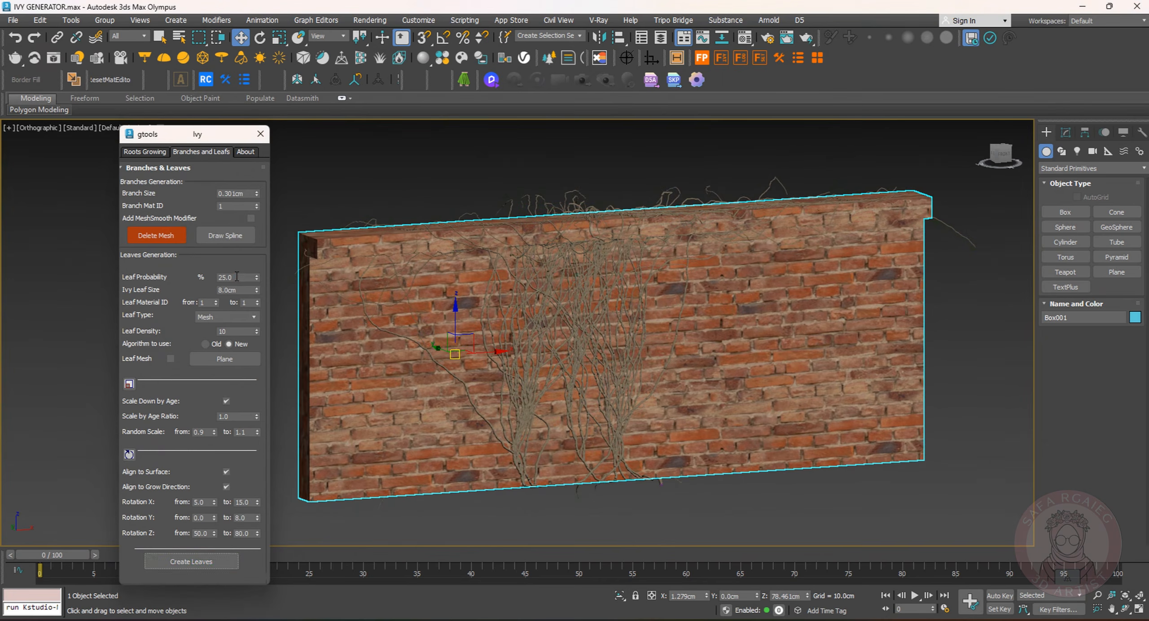
pyautogui.click(200, 562)
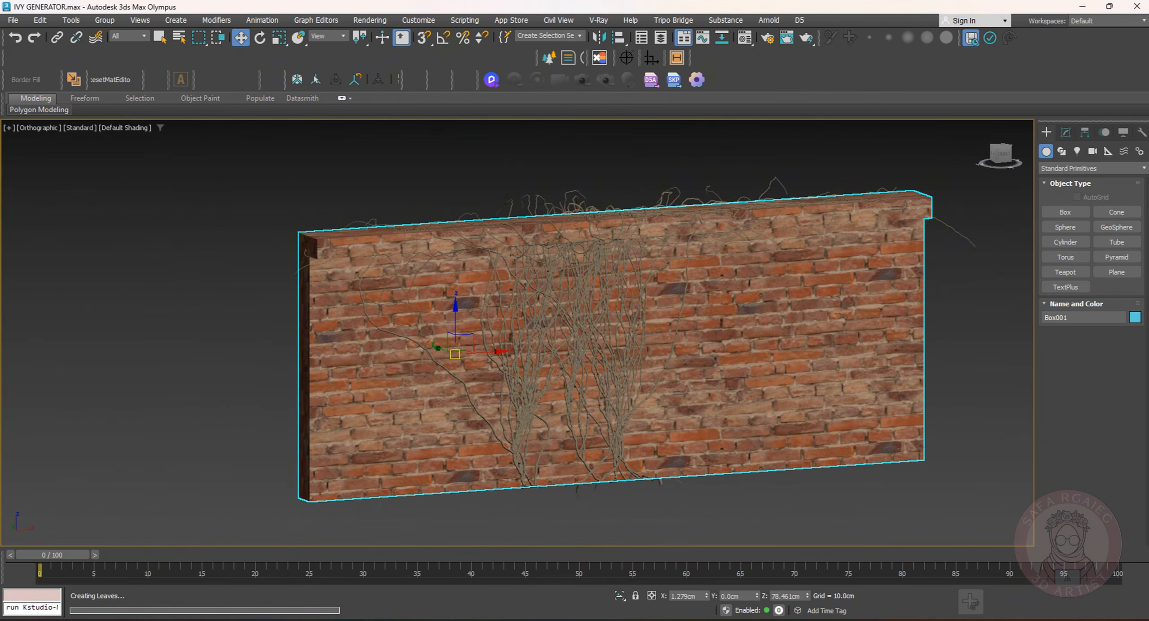
pyautogui.keyDown('alt'); pyautogui.moveTo(736, 420); pyautogui.dragTo(698, 428, button='middle'); pyautogui.keyUp('alt')
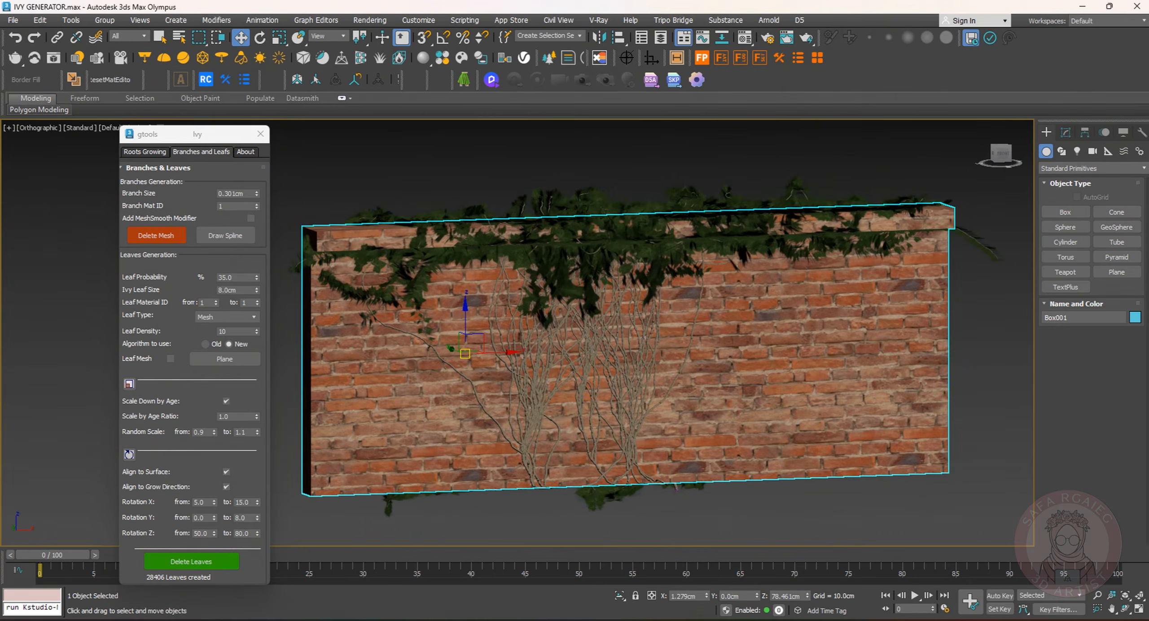
# Open the Material Editor in Slate mode and move its window clear of the ivy
pyautogui.press('m')
pyautogui.click(764, 114)
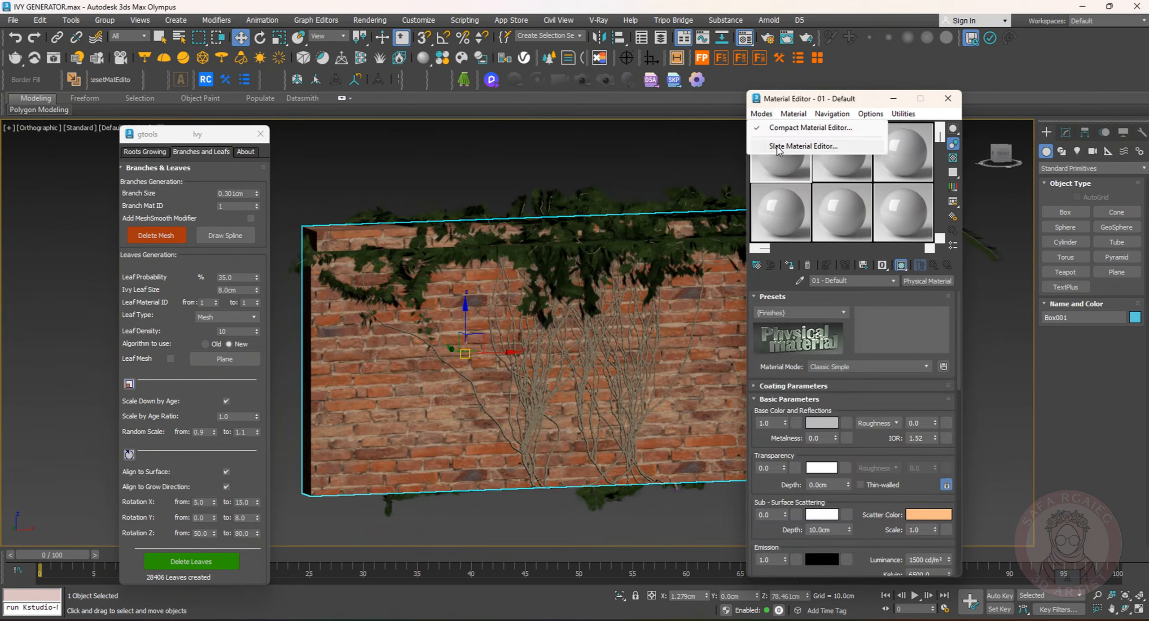
pyautogui.click(793, 147)
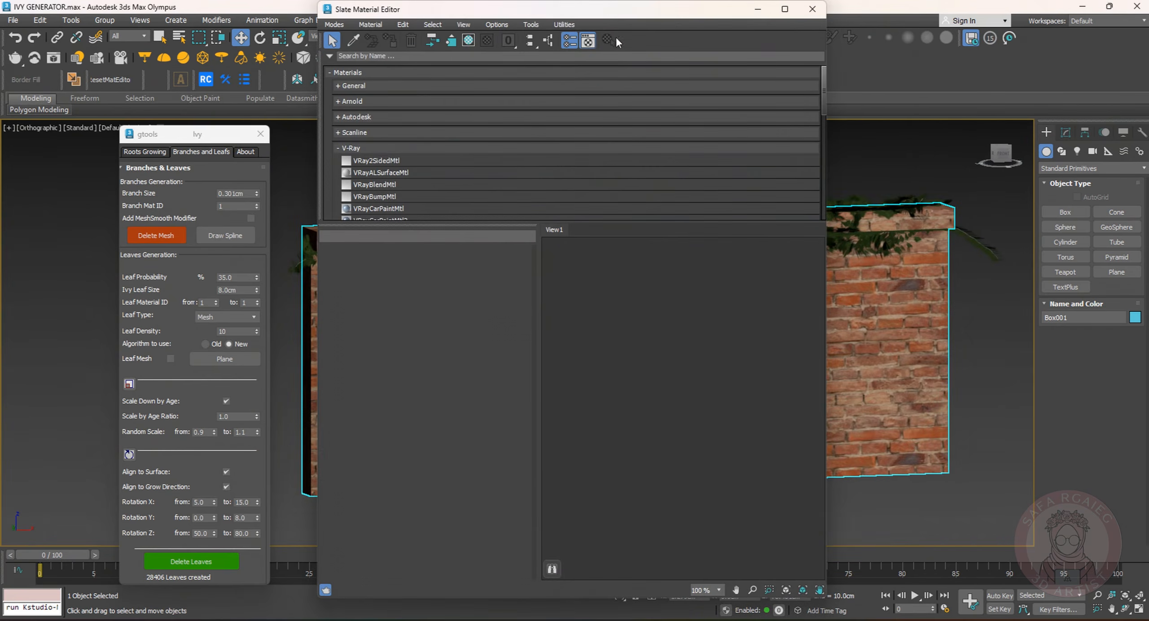
pyautogui.moveTo(594, 13); pyautogui.dragTo(806, 135)
# Sample the material from the ivy leaves into the Slate view and show its node network
pyautogui.scroll(-3, 419, 315)
pyautogui.moveTo(420, 315); pyautogui.dragTo(362, 290, button='middle')
pyautogui.click(567, 155)
pyautogui.scroll(6, 471, 224)
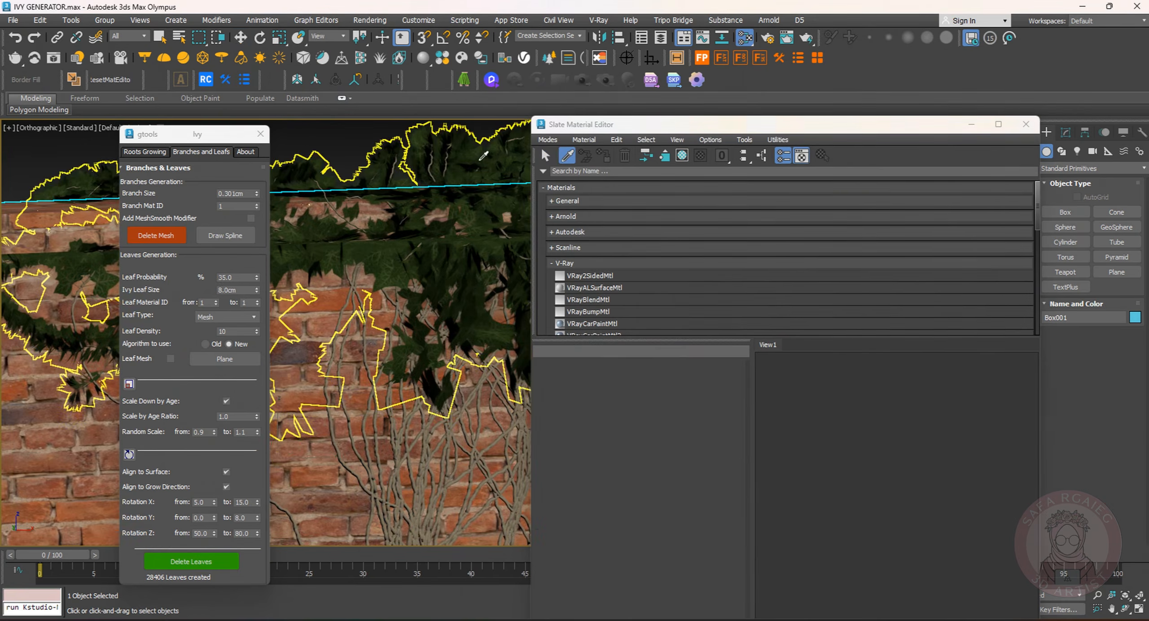
pyautogui.click(468, 228)
pyautogui.moveTo(891, 448); pyautogui.dragTo(897, 438, button='middle')
pyautogui.scroll(4, 896, 438)
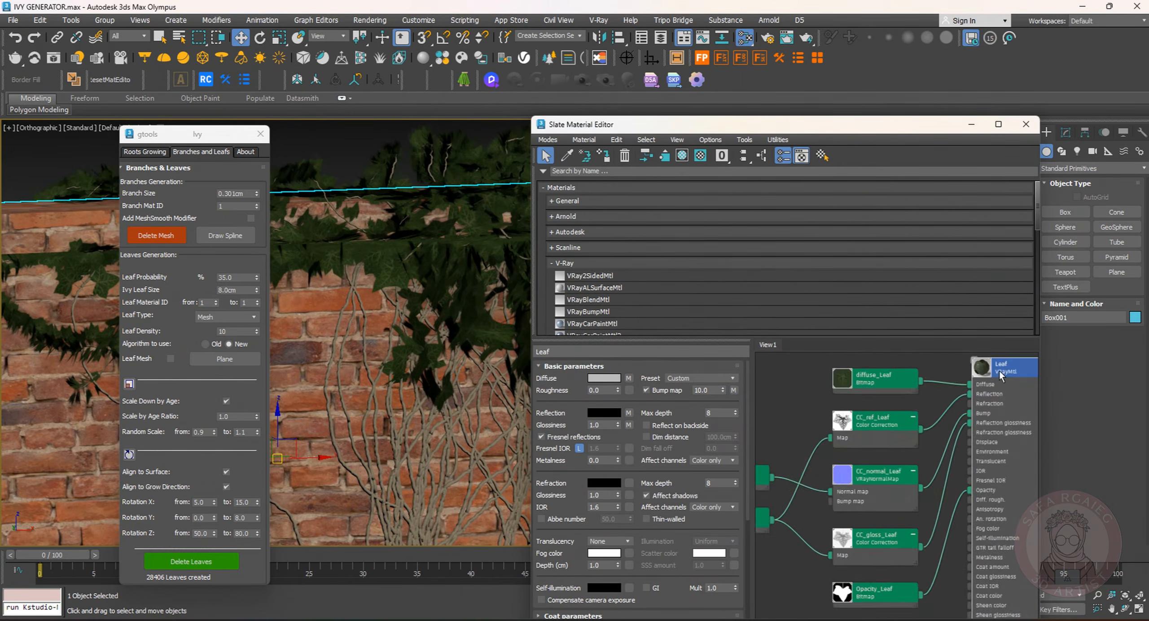
# Sample the material from the ivy branches into the Slate view, below the leaf material
pyautogui.moveTo(925, 522); pyautogui.dragTo(936, 368, button='middle')
pyautogui.moveTo(875, 567); pyautogui.dragTo(975, 381, button='middle')
pyautogui.click(567, 155)
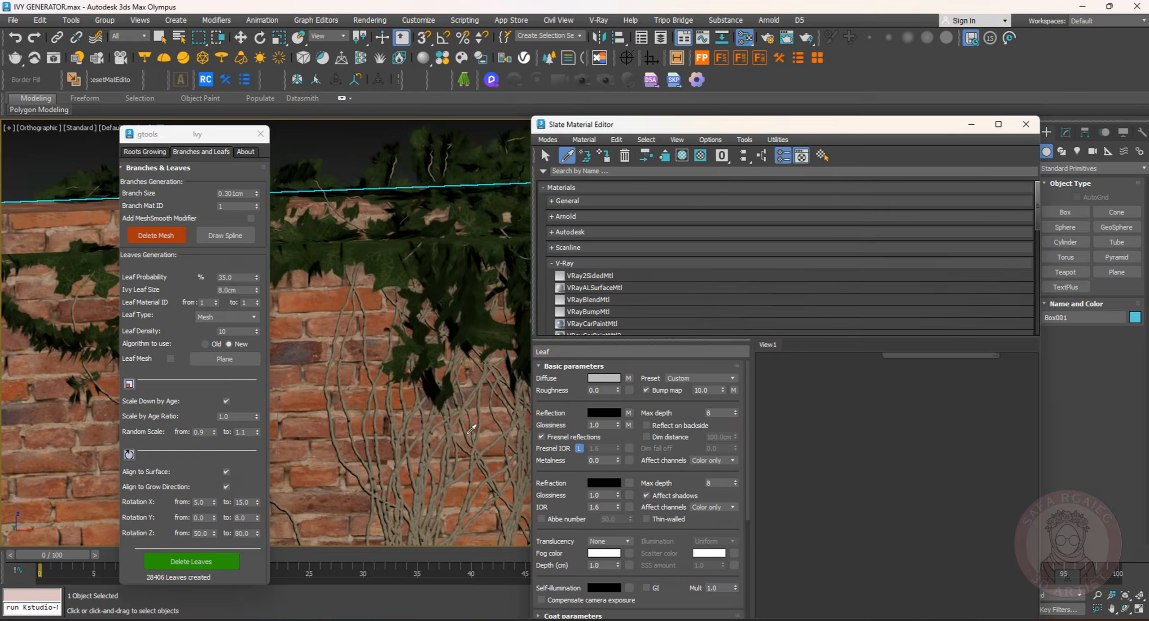
pyautogui.scroll(5, 444, 439)
pyautogui.click(428, 447)
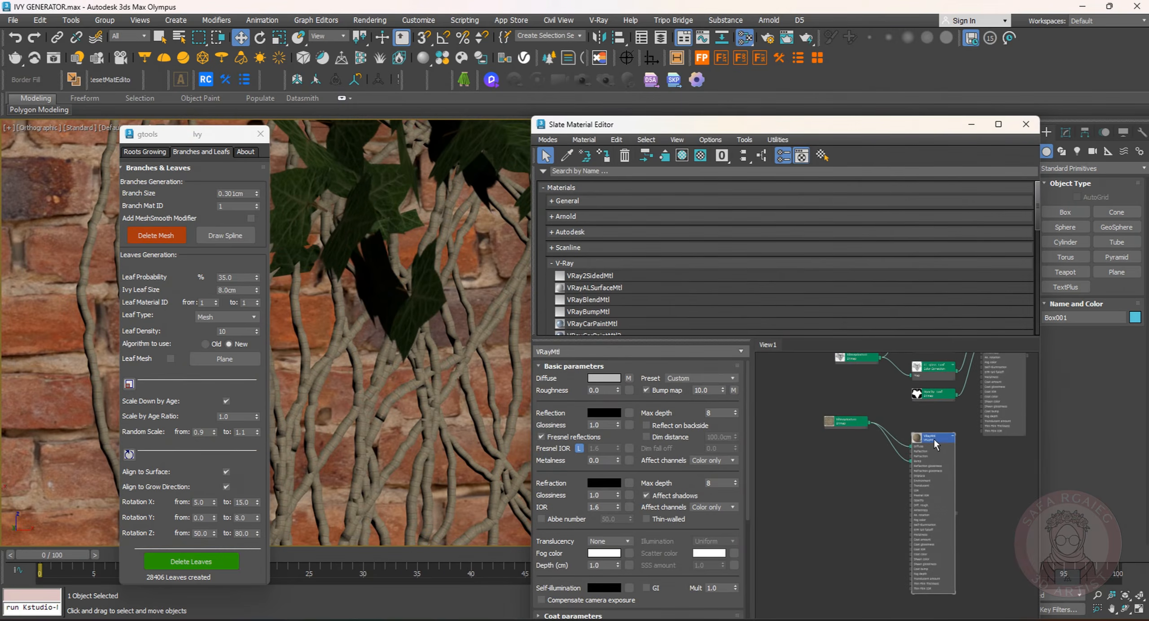
# Examine the leaf material's diffuse, reflection, normal, gloss and opacity map nodes and their links, along with the branch material below
pyautogui.moveTo(826, 385); pyautogui.dragTo(912, 374, button='middle')
pyautogui.scroll(5, 910, 414)
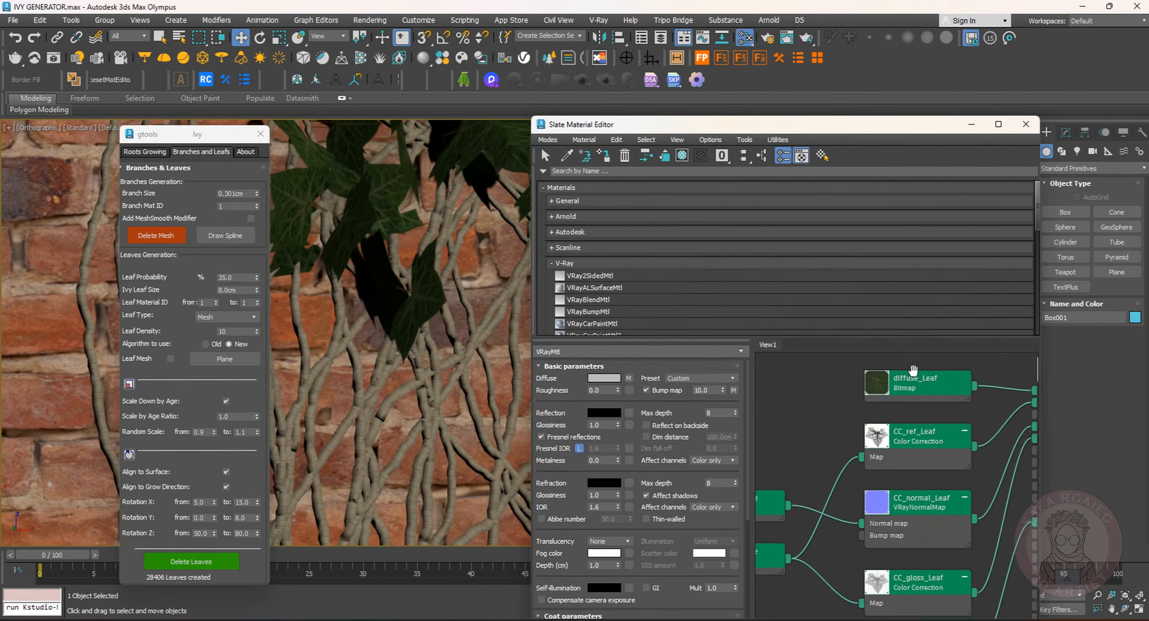
pyautogui.moveTo(763, 457); pyautogui.dragTo(868, 412, button='middle')
pyautogui.moveTo(914, 475); pyautogui.dragTo(787, 359, button='middle')
pyautogui.moveTo(985, 603); pyautogui.dragTo(957, 487, button='middle')
pyautogui.moveTo(800, 549); pyautogui.dragTo(987, 445, button='middle')
pyautogui.moveTo(878, 520); pyautogui.dragTo(808, 447, button='middle')
pyautogui.moveTo(982, 410); pyautogui.dragTo(844, 570, button='middle')
pyautogui.moveTo(969, 430); pyautogui.dragTo(910, 489, button='middle')
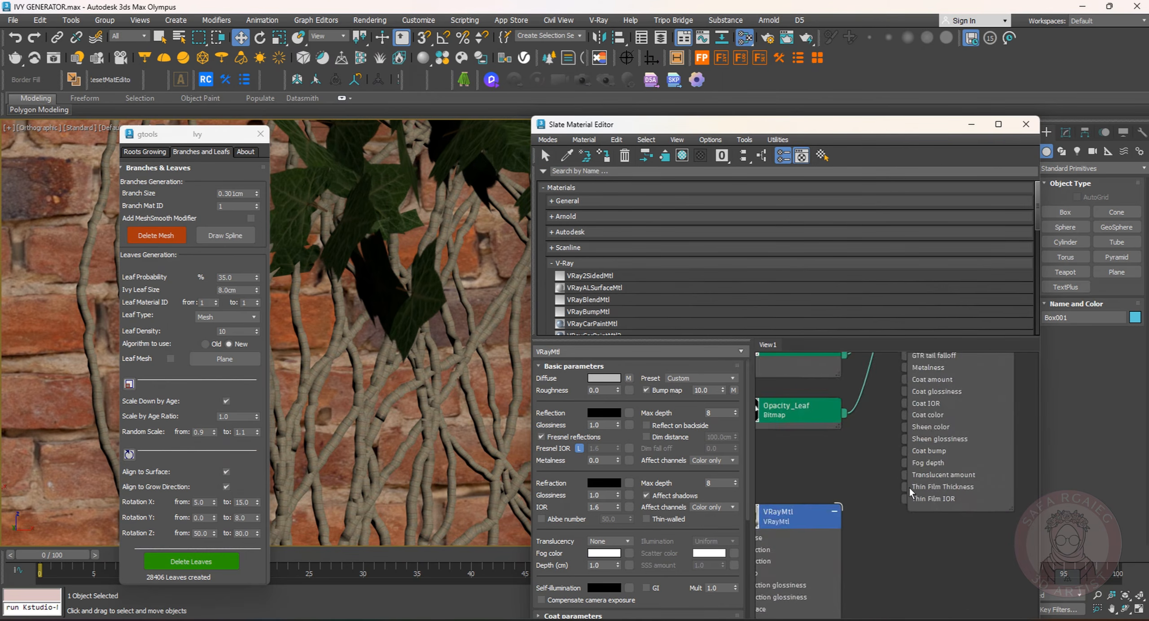
pyautogui.scroll(-3, 909, 488)
pyautogui.moveTo(900, 417); pyautogui.dragTo(927, 474, button='middle')
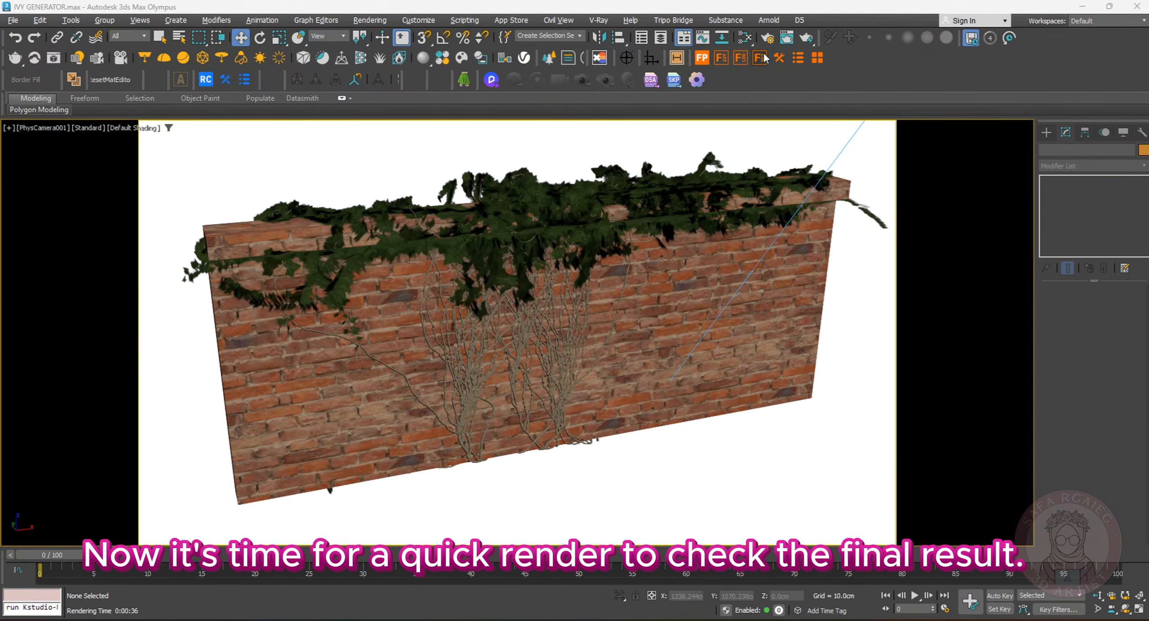
# Render the PhysCamera001 view with V-Ray in production rendering mode
pyautogui.click(767, 39)
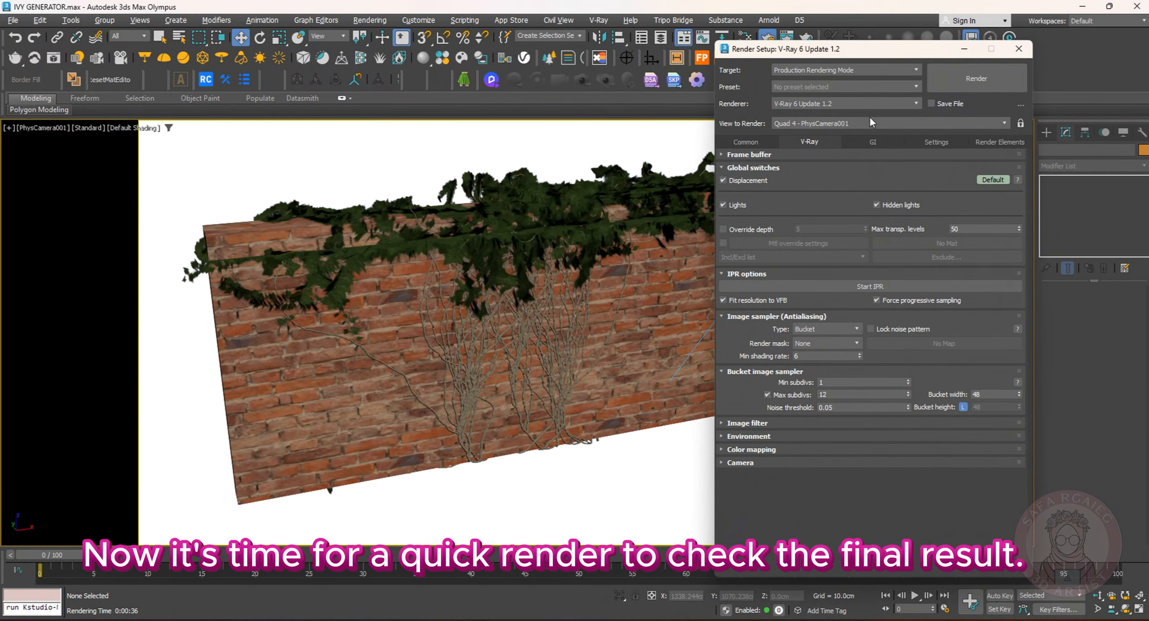
pyautogui.click(974, 79)
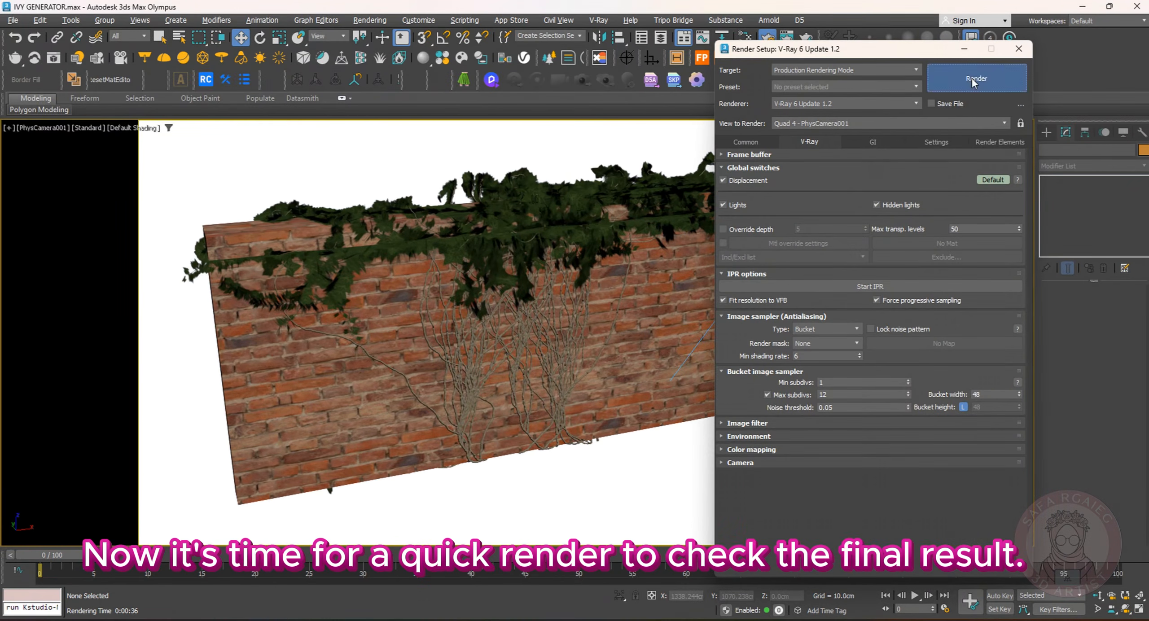
# Inspect the rendered ivy leaves, branches and brick wall up close and as a whole in the V-Ray Frame Buffer
pyautogui.scroll(1, 589, 358)
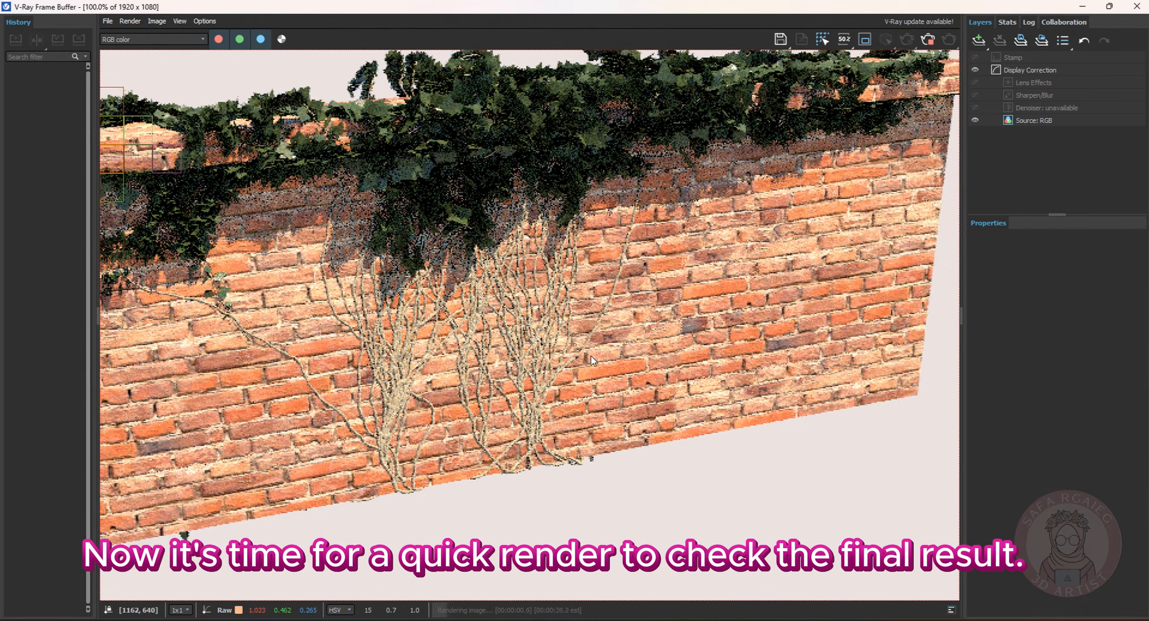
pyautogui.moveTo(334, 278); pyautogui.dragTo(417, 316, button='middle')
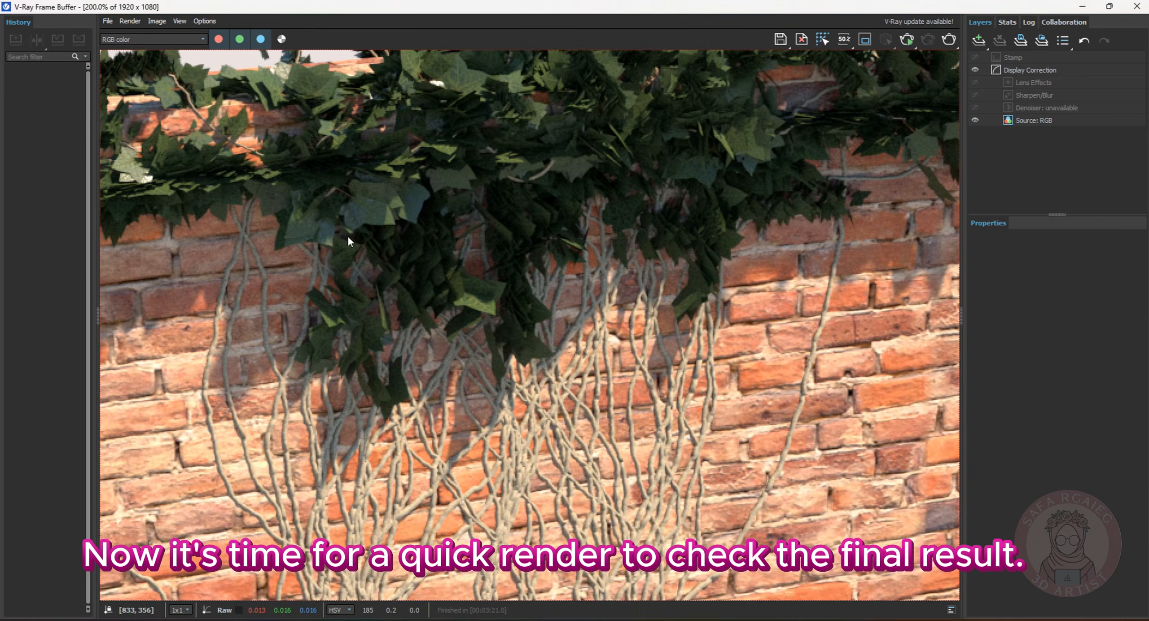
pyautogui.moveTo(348, 241); pyautogui.dragTo(576, 361, button='middle')
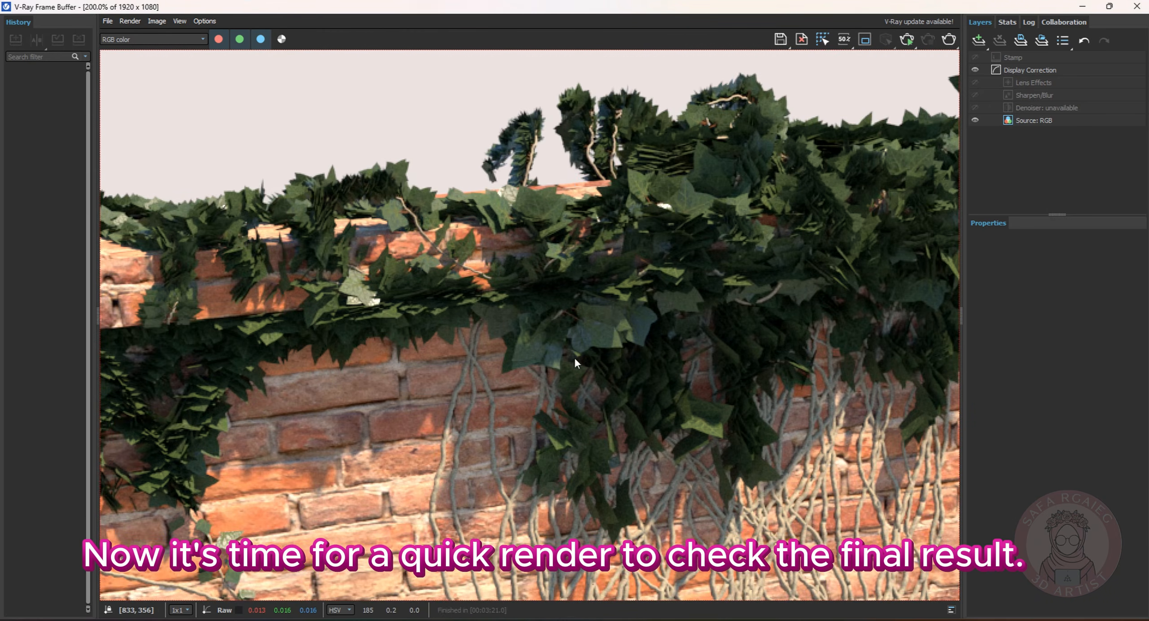
pyautogui.moveTo(371, 358); pyautogui.dragTo(273, 425, button='middle')
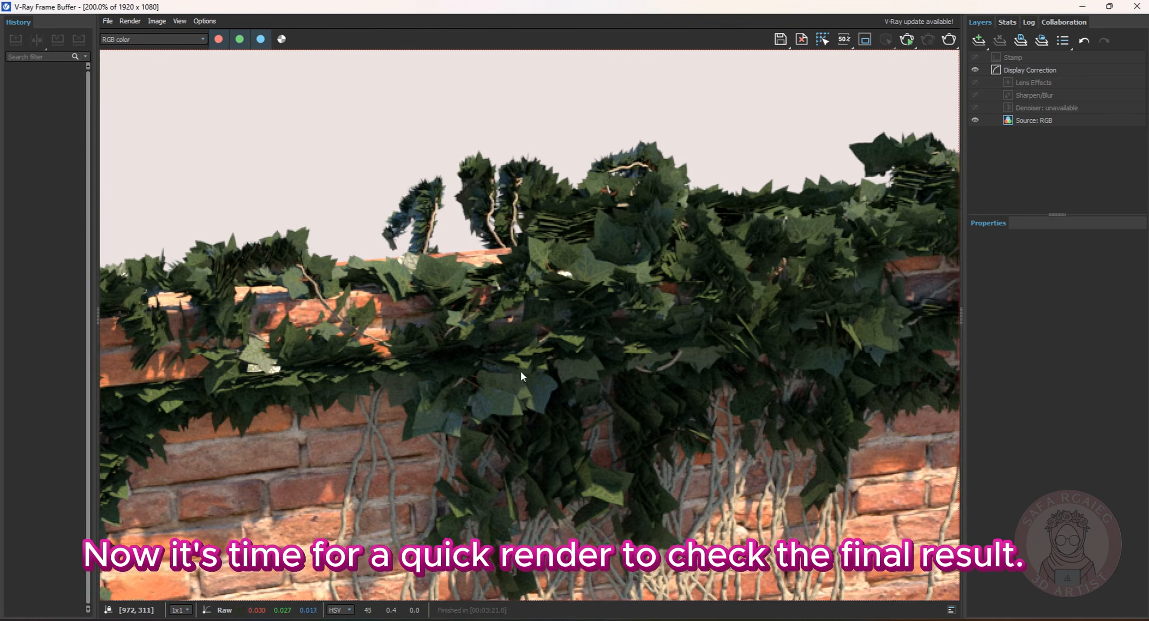
pyautogui.moveTo(942, 298); pyautogui.dragTo(735, 305, button='middle')
pyautogui.scroll(-3, 760, 294)
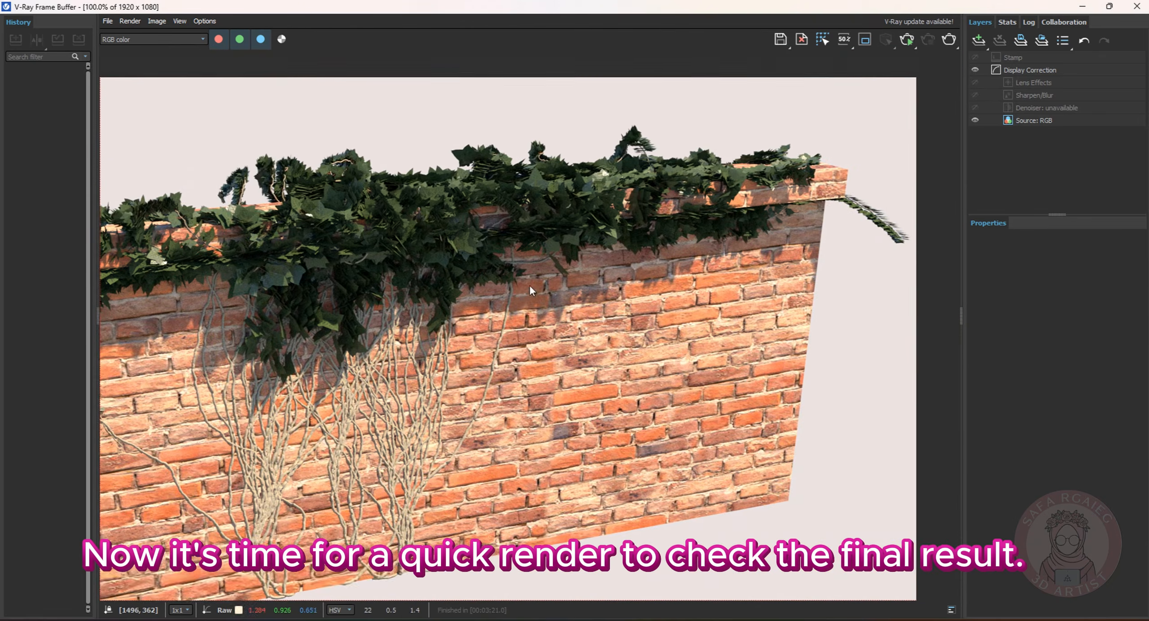
pyautogui.moveTo(530, 286); pyautogui.dragTo(515, 282, button='middle')
pyautogui.moveTo(372, 413); pyautogui.dragTo(596, 332, button='middle')
pyautogui.scroll(-2, 600, 335)
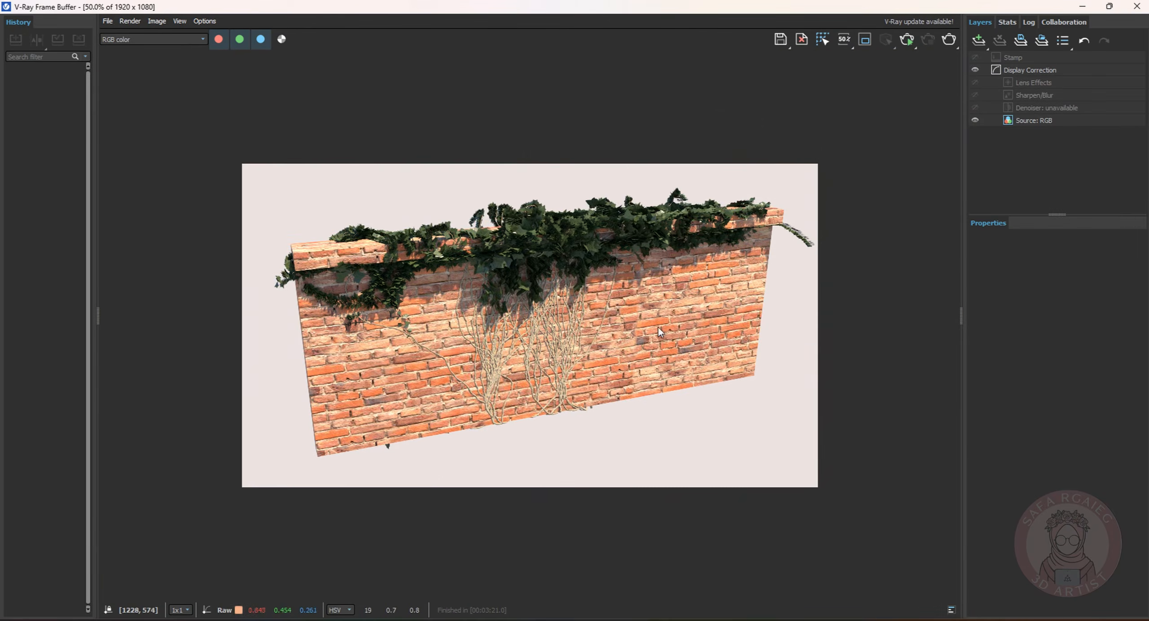
pyautogui.scroll(2, 658, 327)
pyautogui.scroll(-2, 667, 323)
pyautogui.scroll(2, 891, 409)
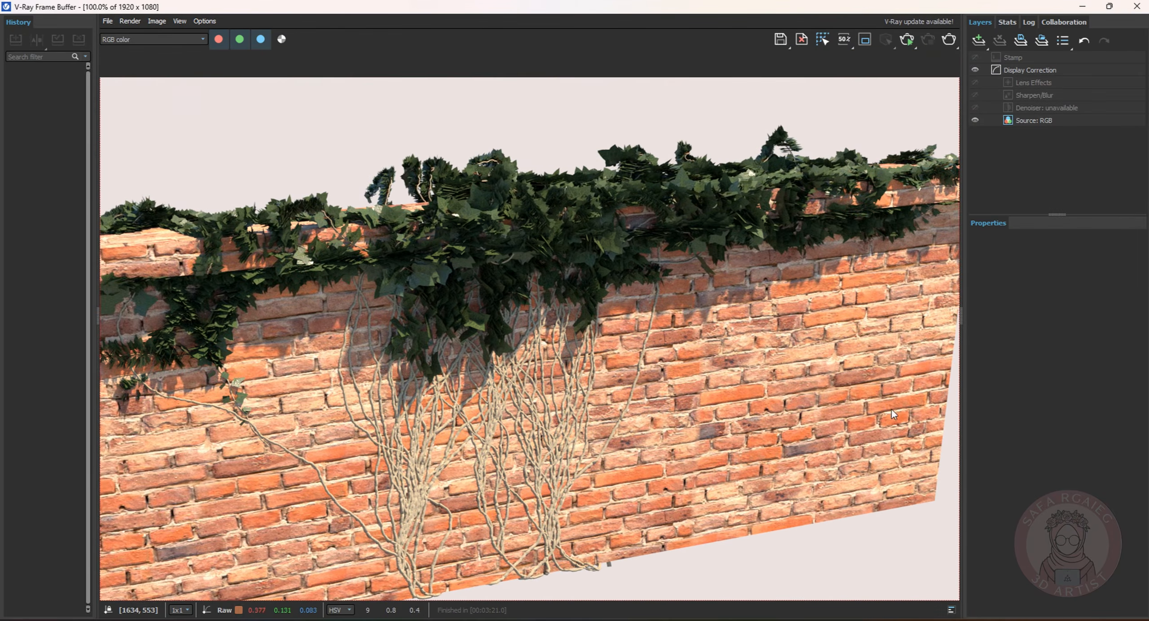
pyautogui.scroll(-2, 634, 375)
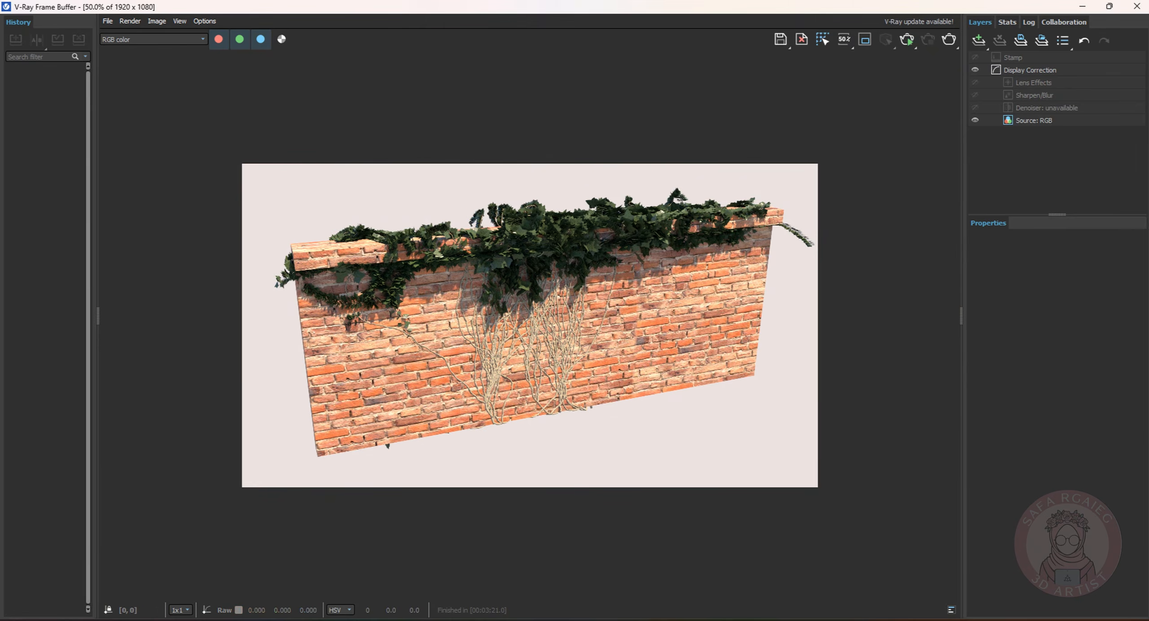
# Restore the V-Ray Frame Buffer to a floating window, minimize Render Setup, and place the render beside the camera viewport's wall
pyautogui.click(1110, 7)
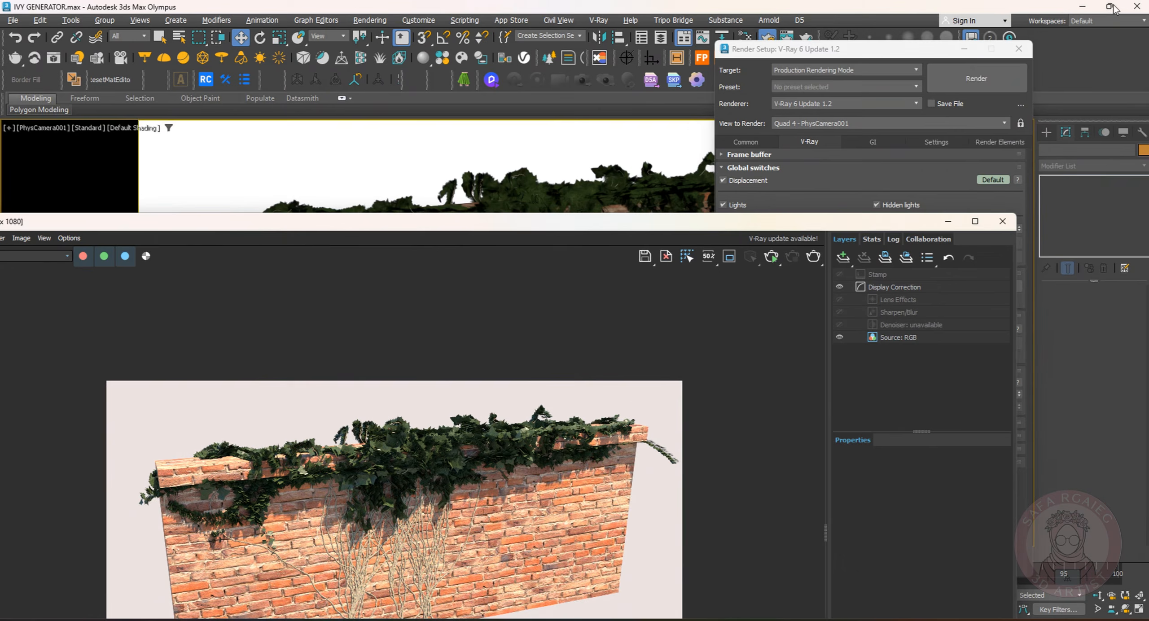
pyautogui.click(976, 51)
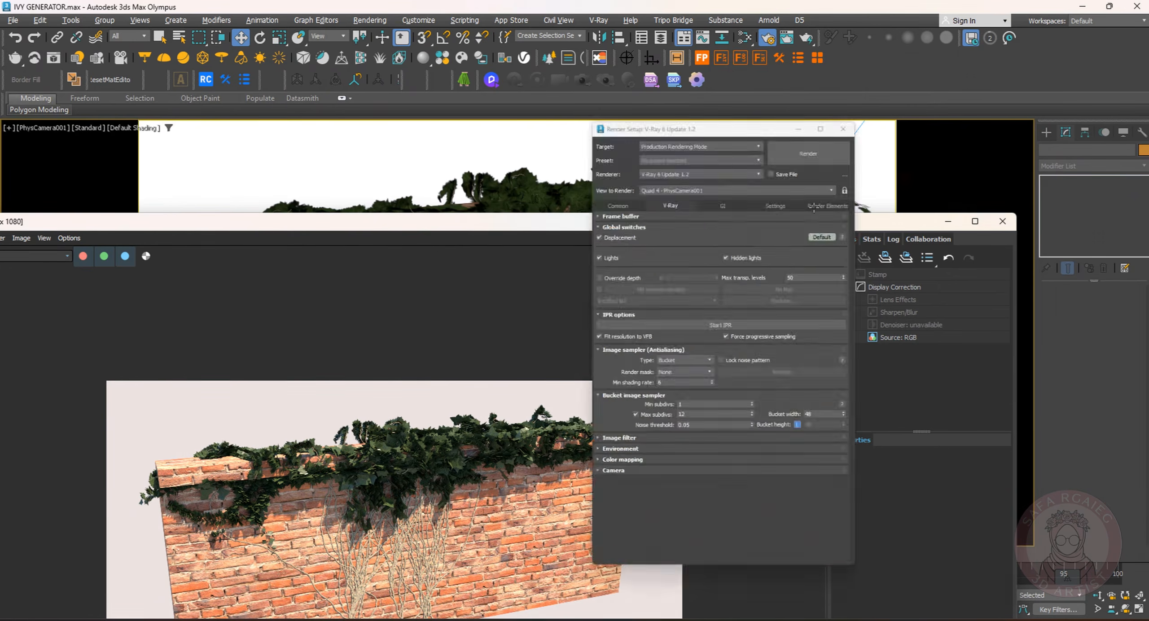
pyautogui.moveTo(1018, 252); pyautogui.dragTo(580, 256)
pyautogui.moveTo(324, 226); pyautogui.dragTo(1055, 45)
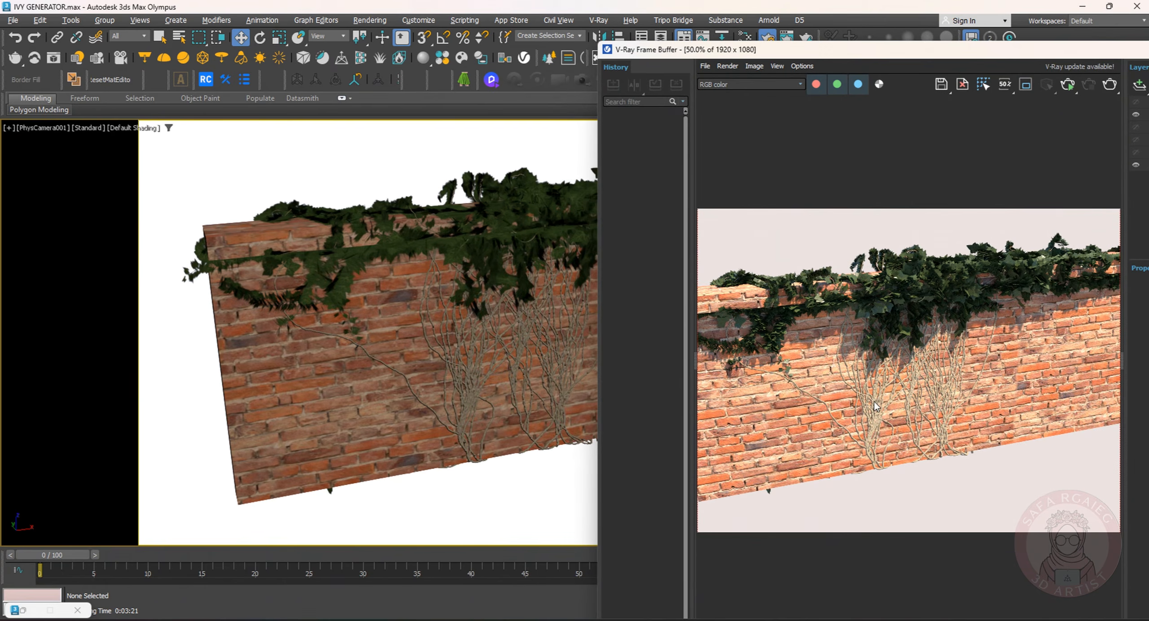